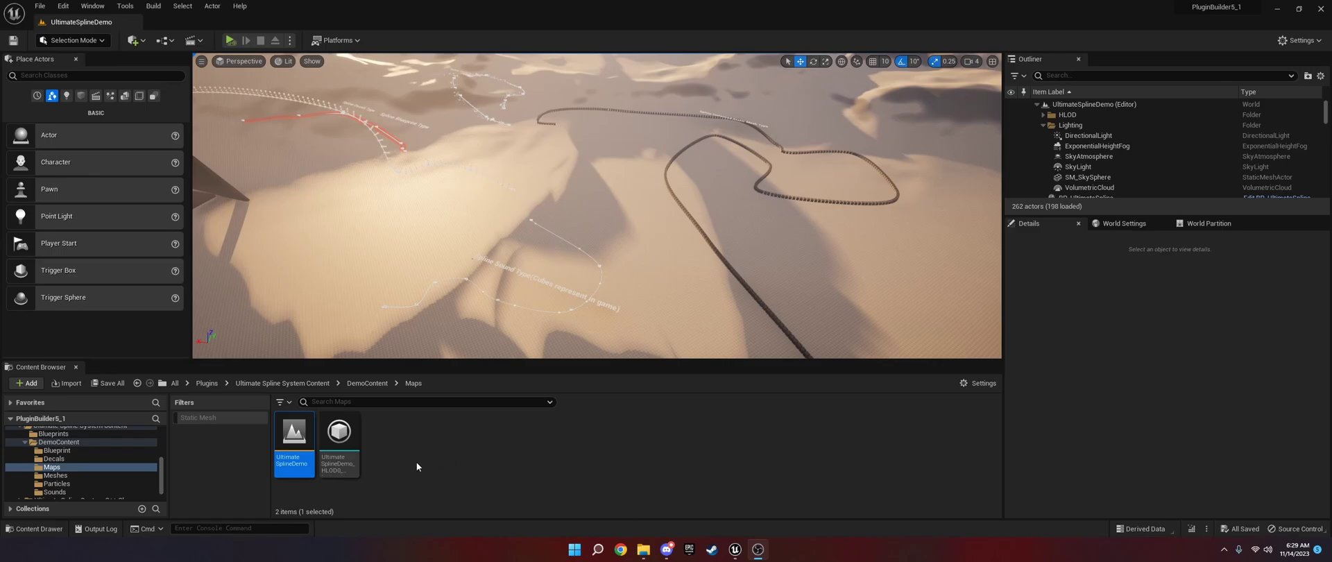
- Collapse the project plugin folders, open the Engine folder, and check the Show Engine Content and Show Plugin Content view options
scroll(52, 453, "up", 1)
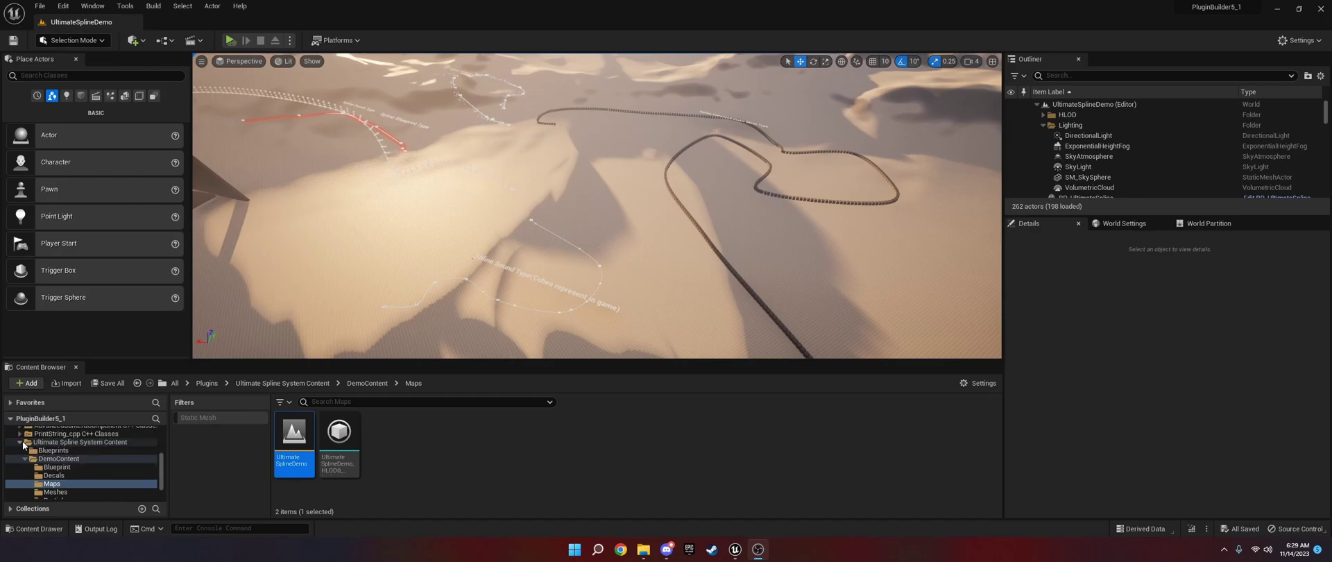
double_click(26, 444)
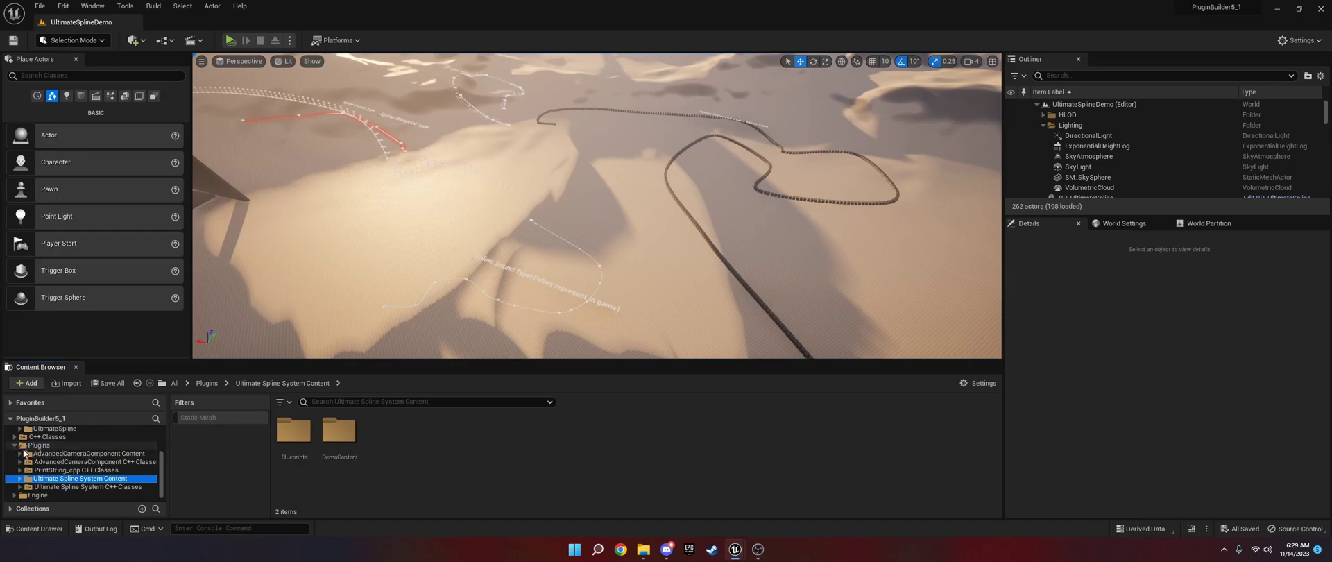
double_click(15, 448)
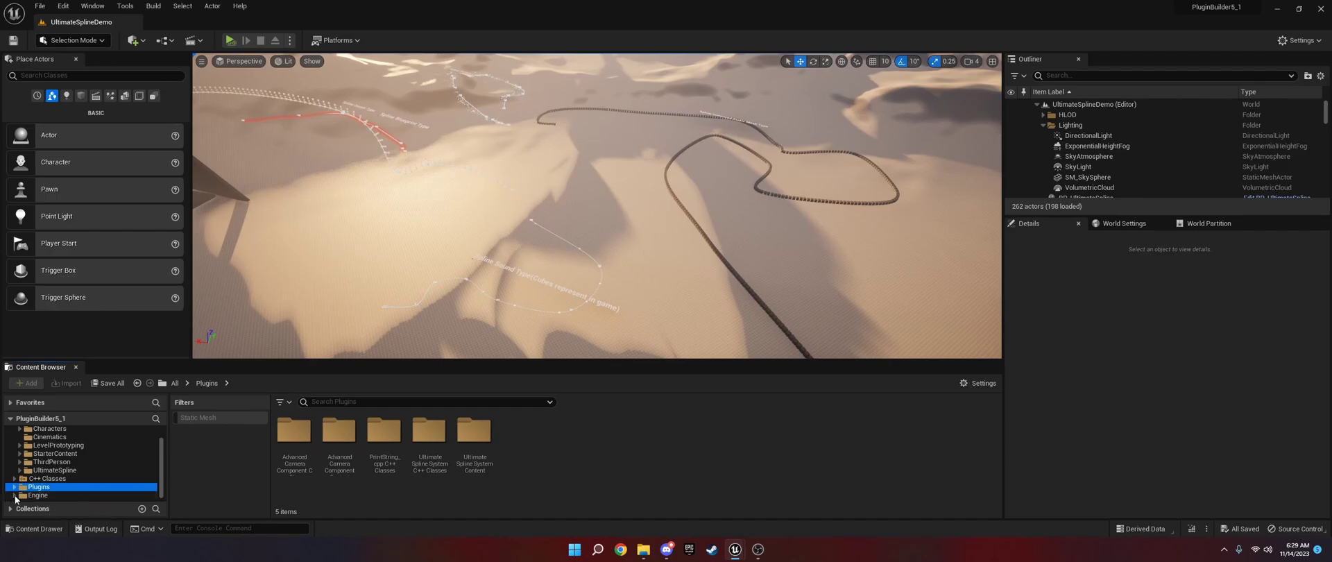
left_click(39, 495)
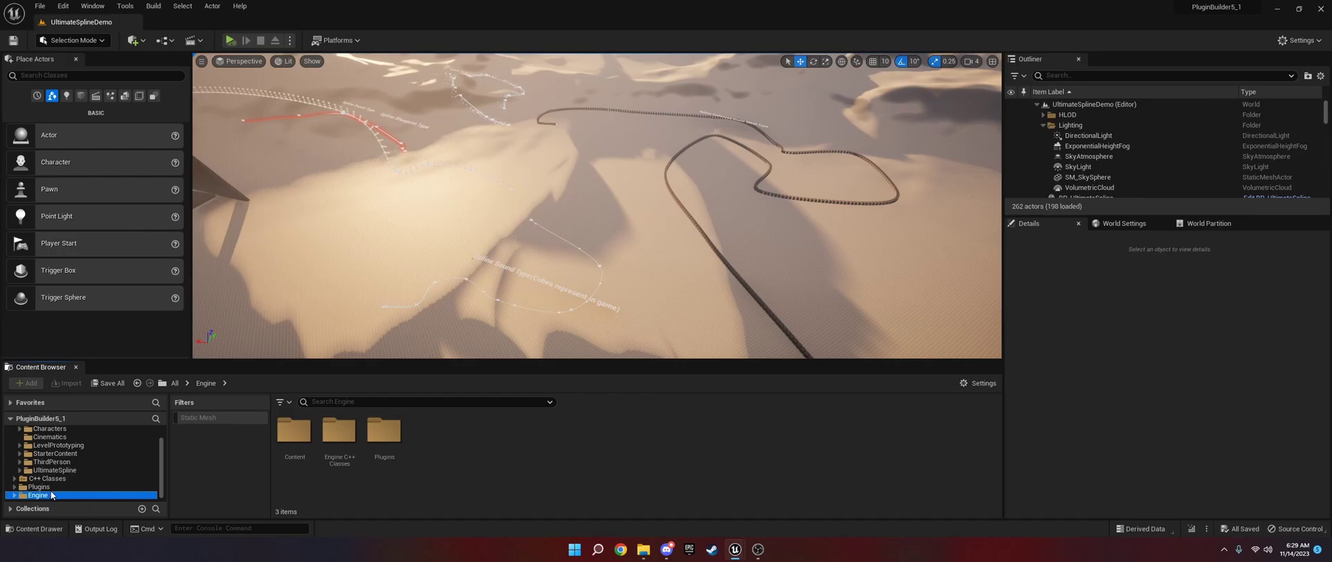
left_click(979, 383)
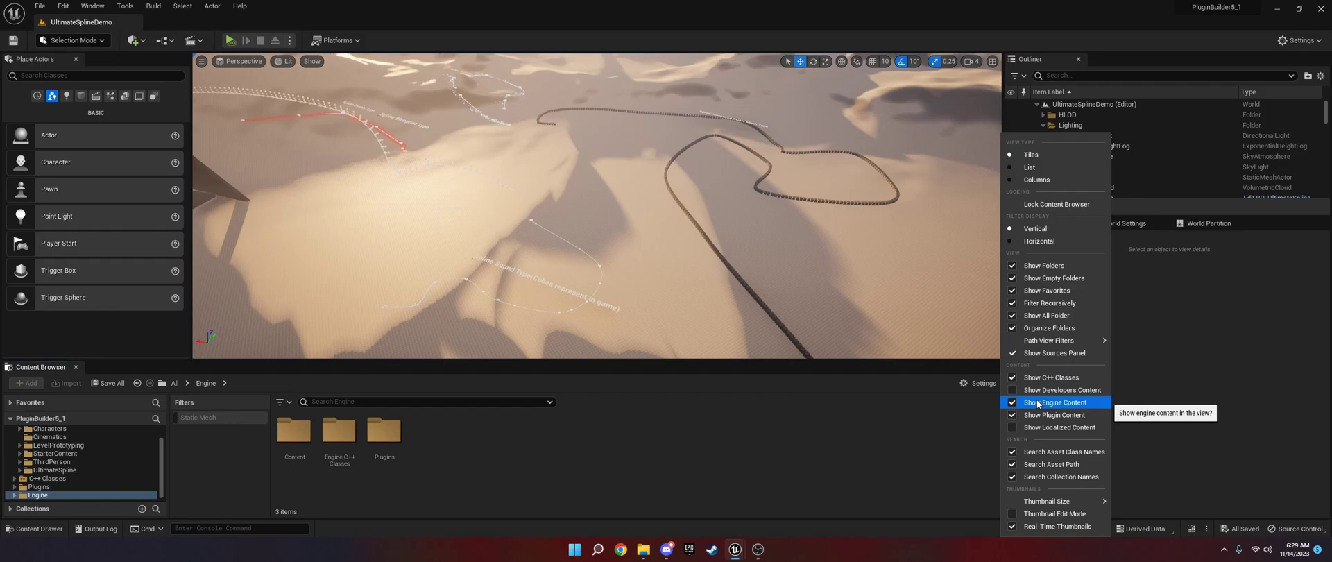
left_click(796, 442)
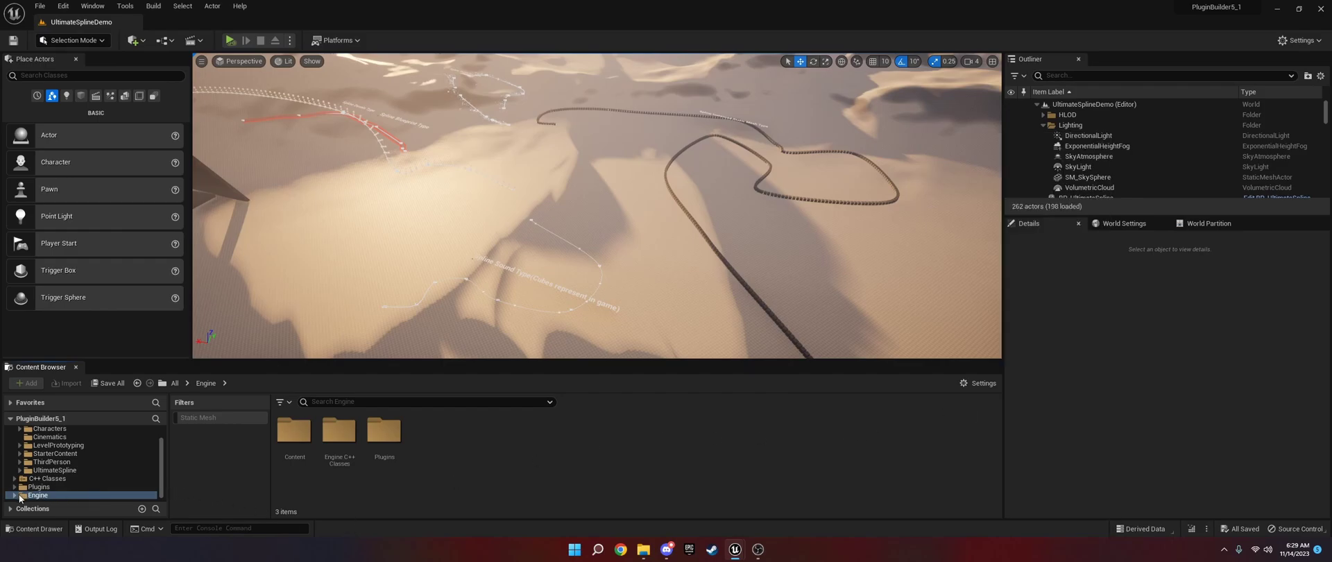
- Expand the Plugins folder inside Engine and look through its list of engine plugin folders
double_click(49, 495)
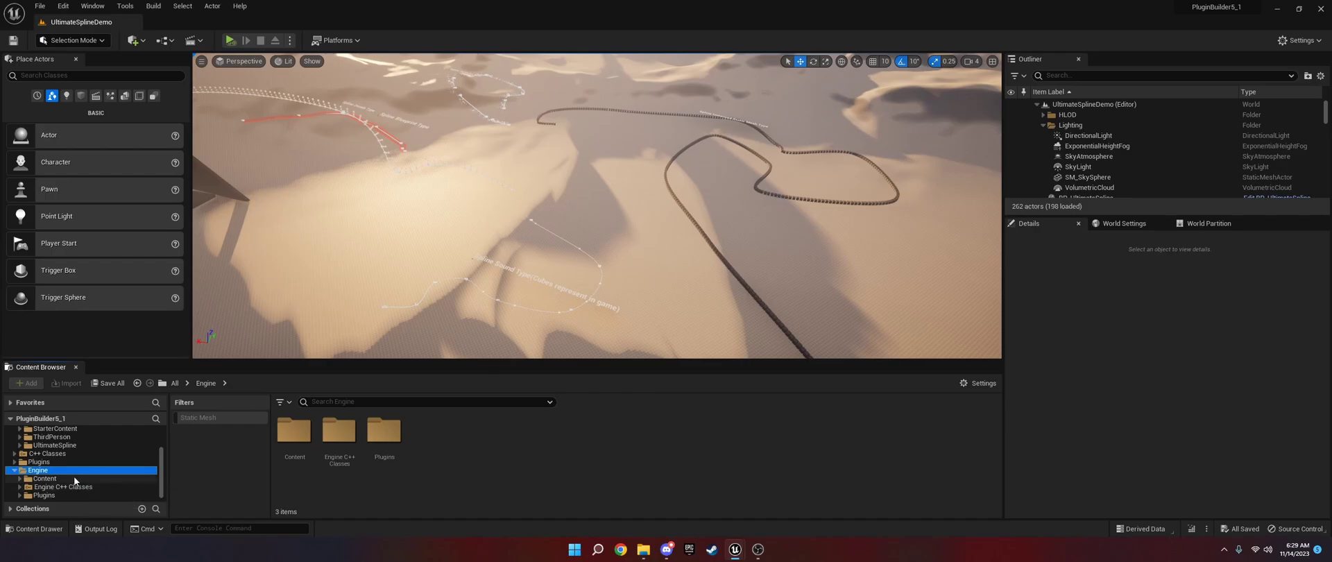
left_click(19, 494)
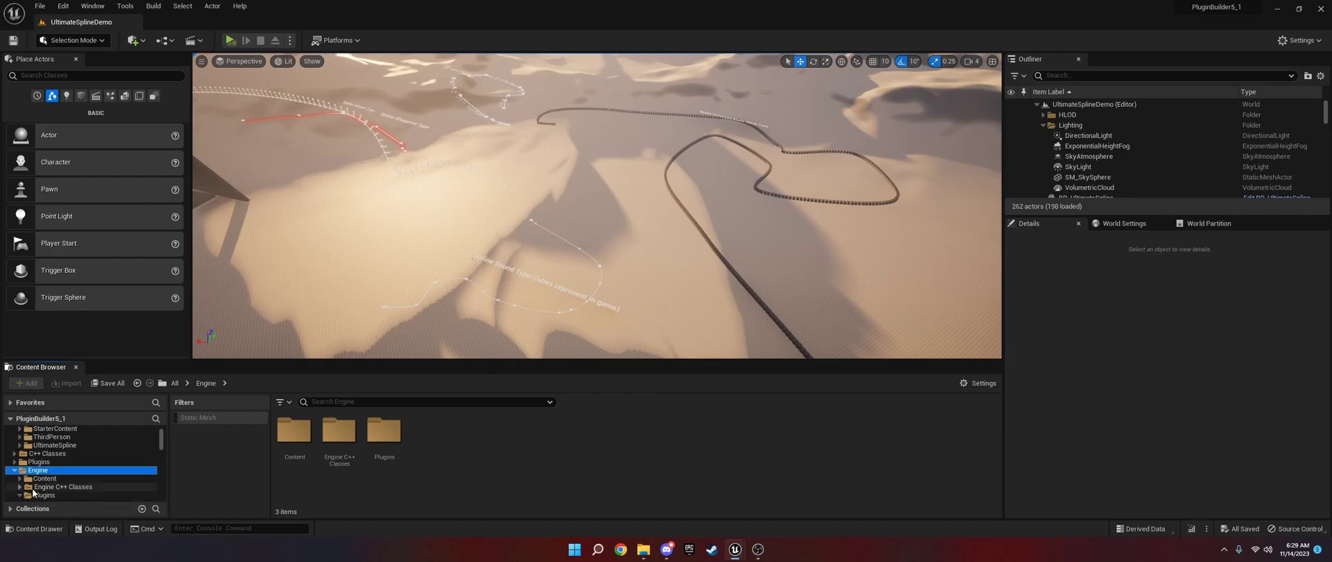
scroll(32, 488, "down", 3)
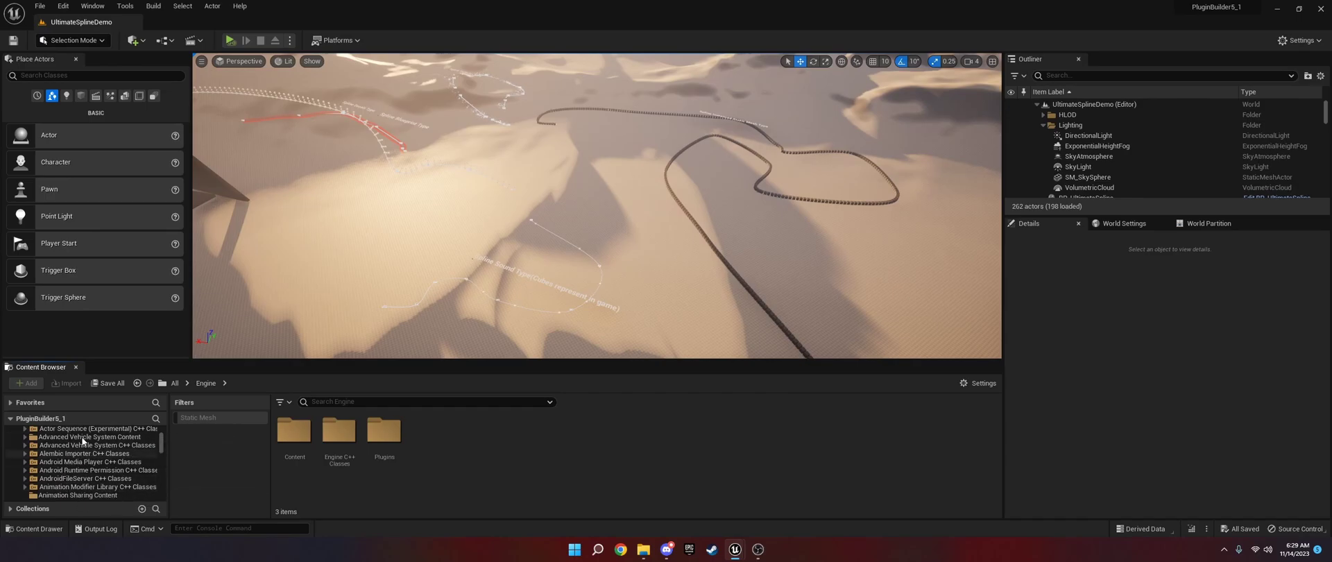
scroll(93, 463, "down", 3)
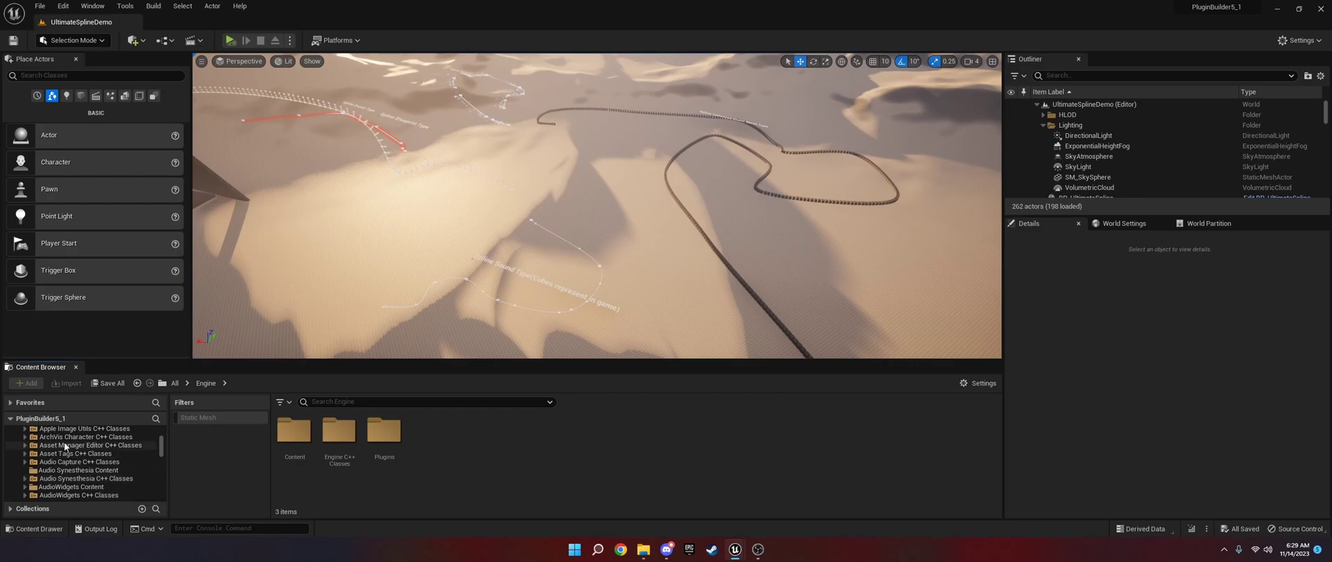
scroll(97, 464, "up", 3)
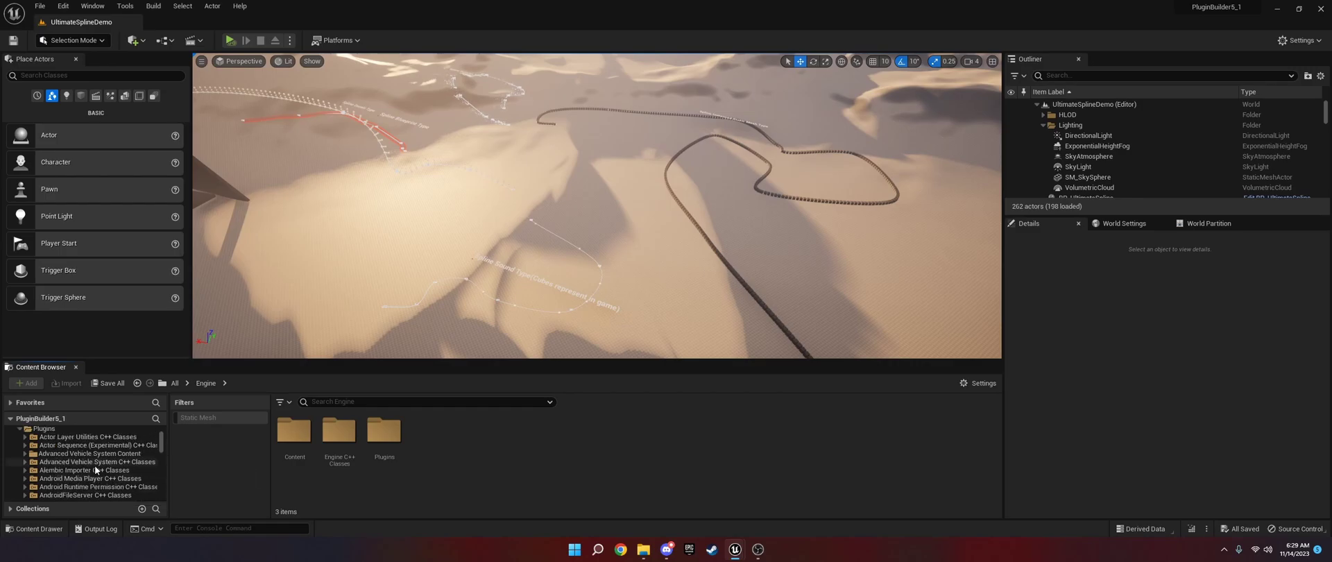
scroll(95, 465, "up", 3)
- Place BP_UltimateSpline from the Blueprints folder of Ultimate Spline System Content onto the sand floor of the level
left_click(14, 461)
scroll(84, 472, "down", 2)
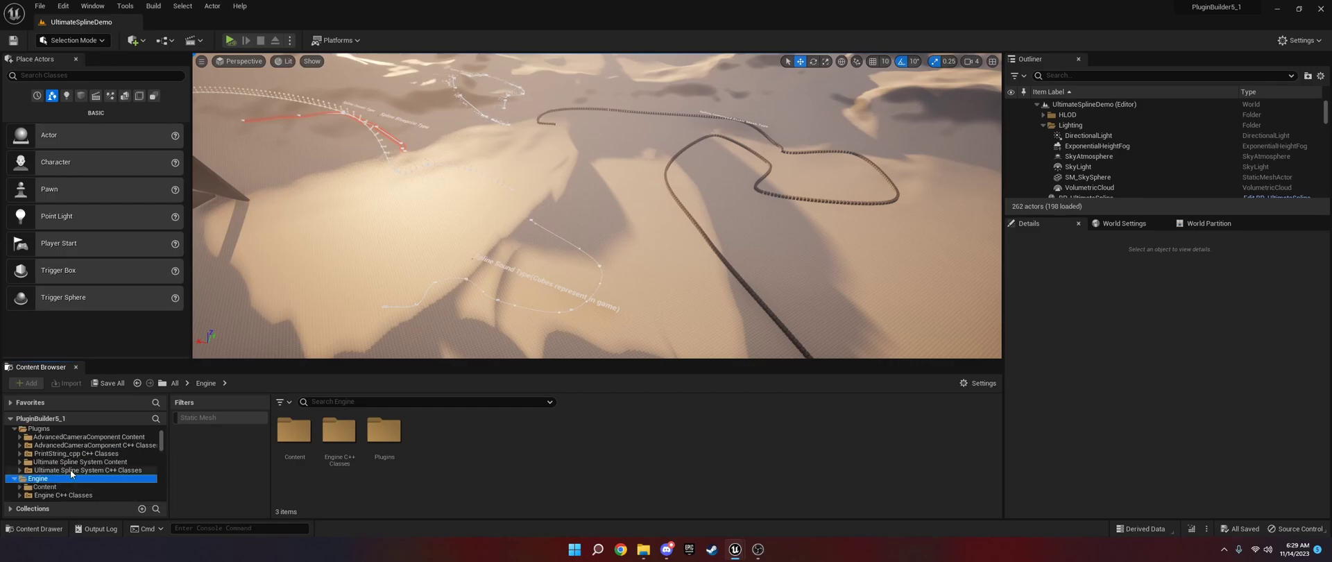
left_click(104, 462)
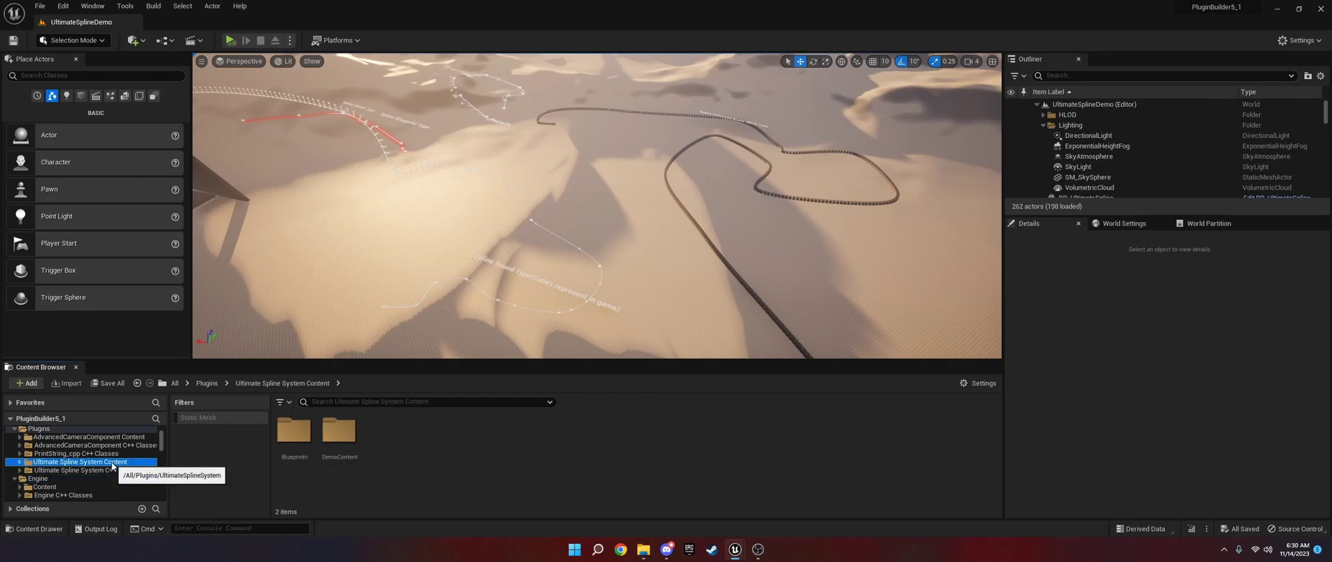
double_click(295, 444)
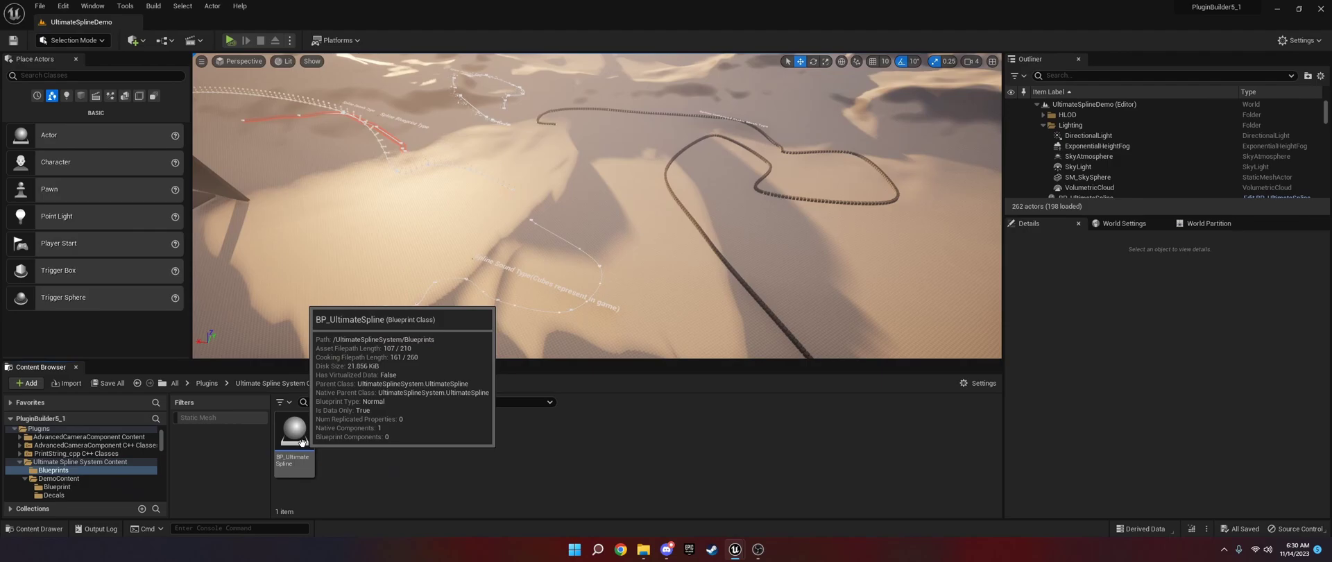
left_click_drag(302, 442, 410, 285)
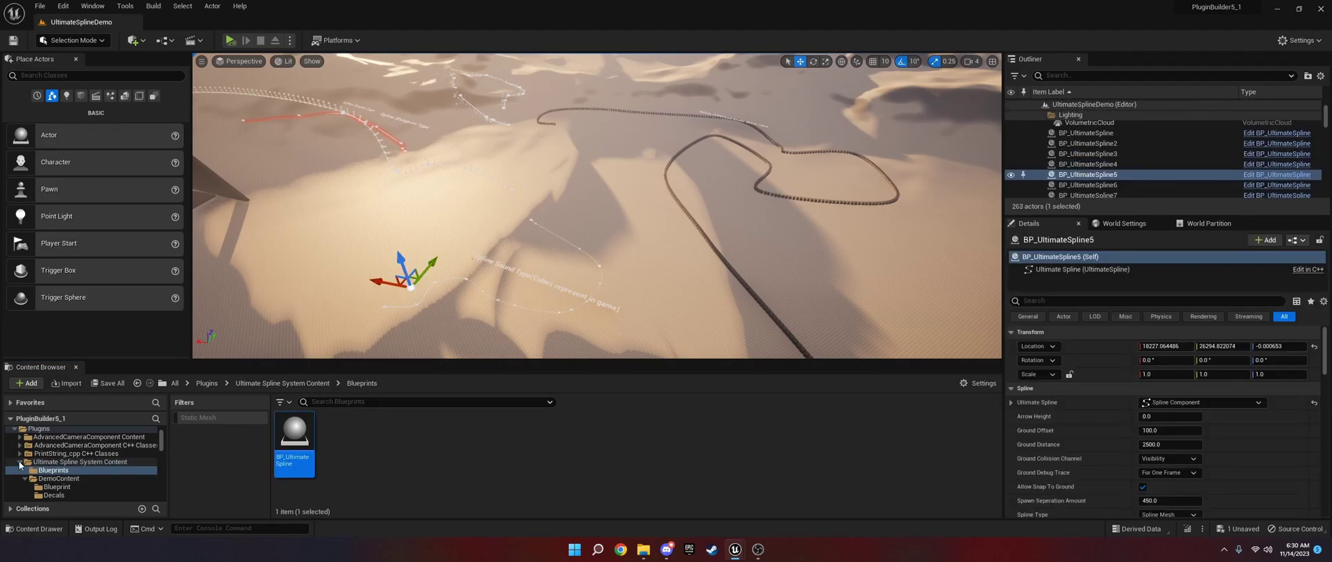
- Open the Public folder of Ultimate Spline System C++ Classes and view the dialog for a Blueprint class based on UltimateSpline
left_click(19, 463)
left_click(66, 470)
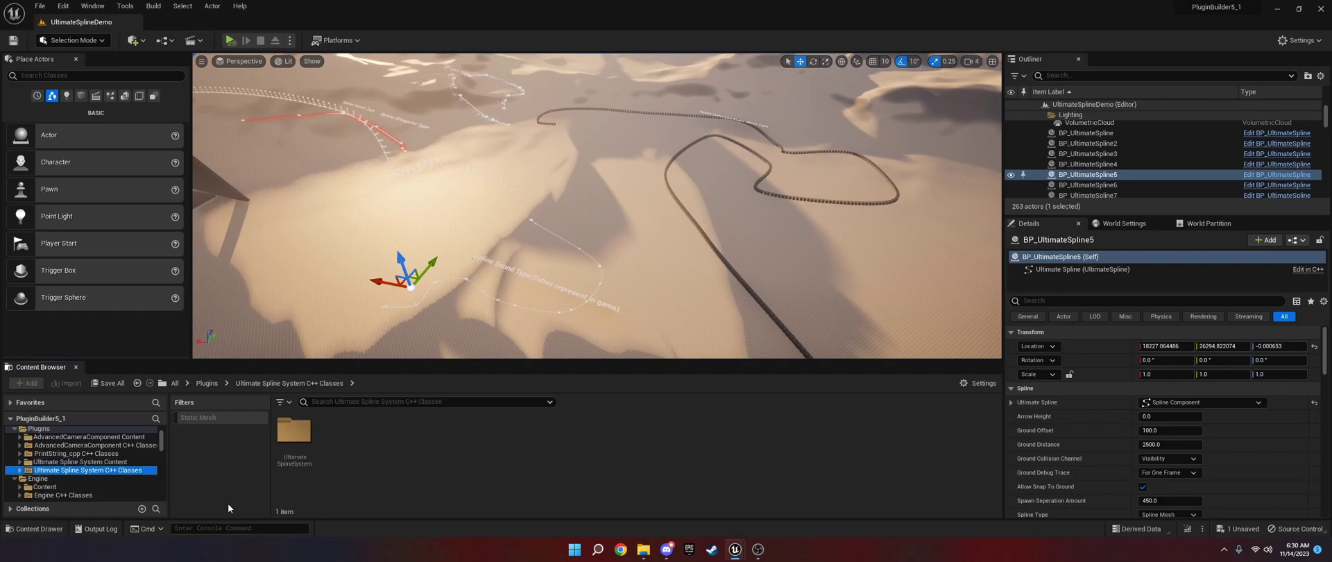
double_click(294, 451)
double_click(294, 453)
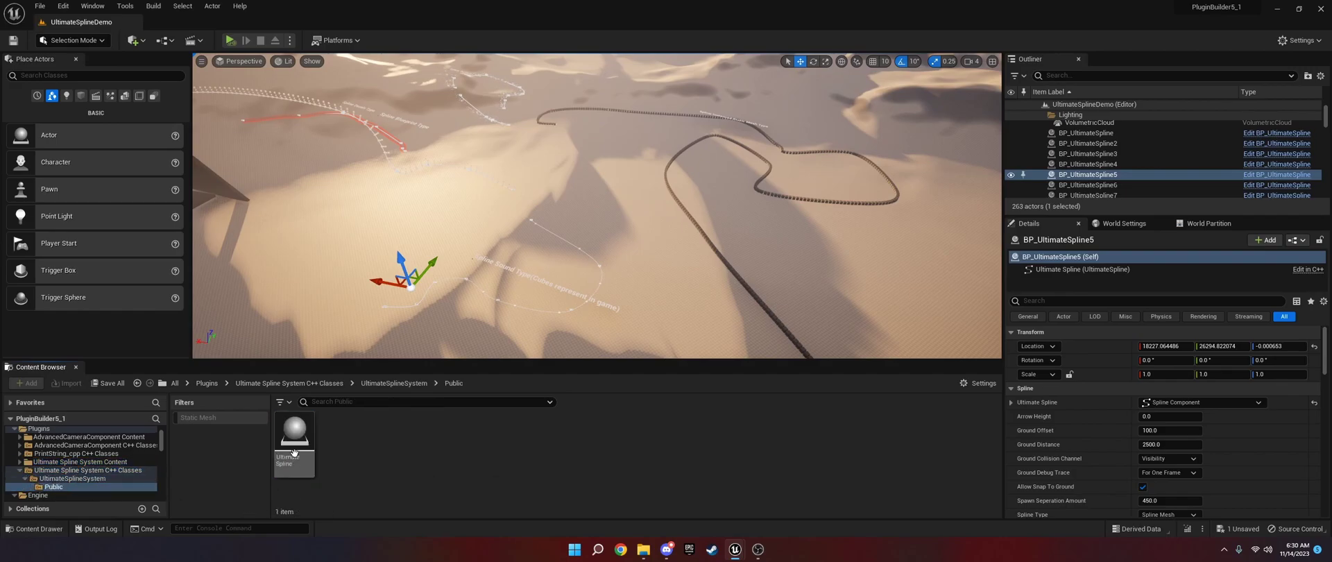
right_click(297, 436)
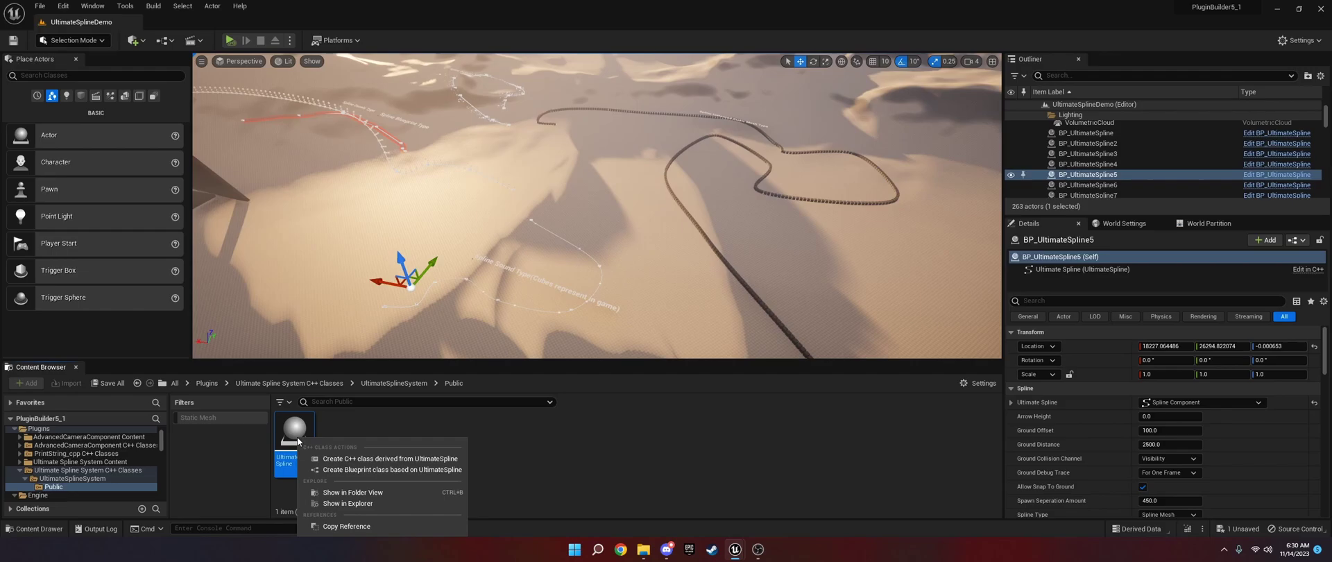
left_click(363, 470)
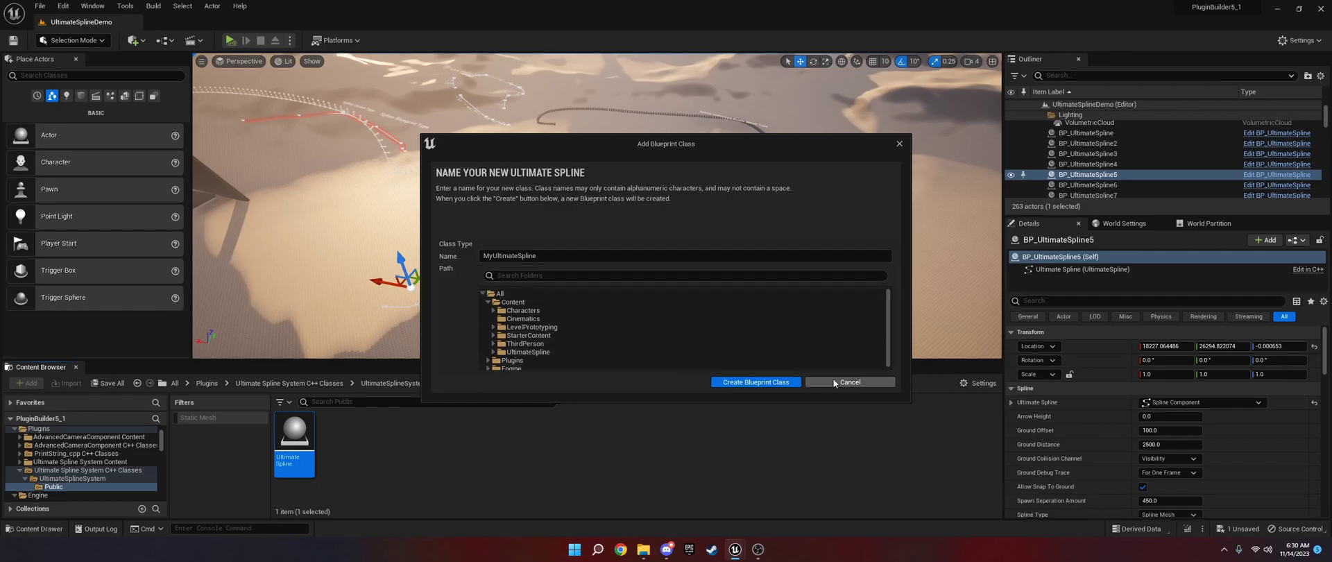
left_click(751, 380)
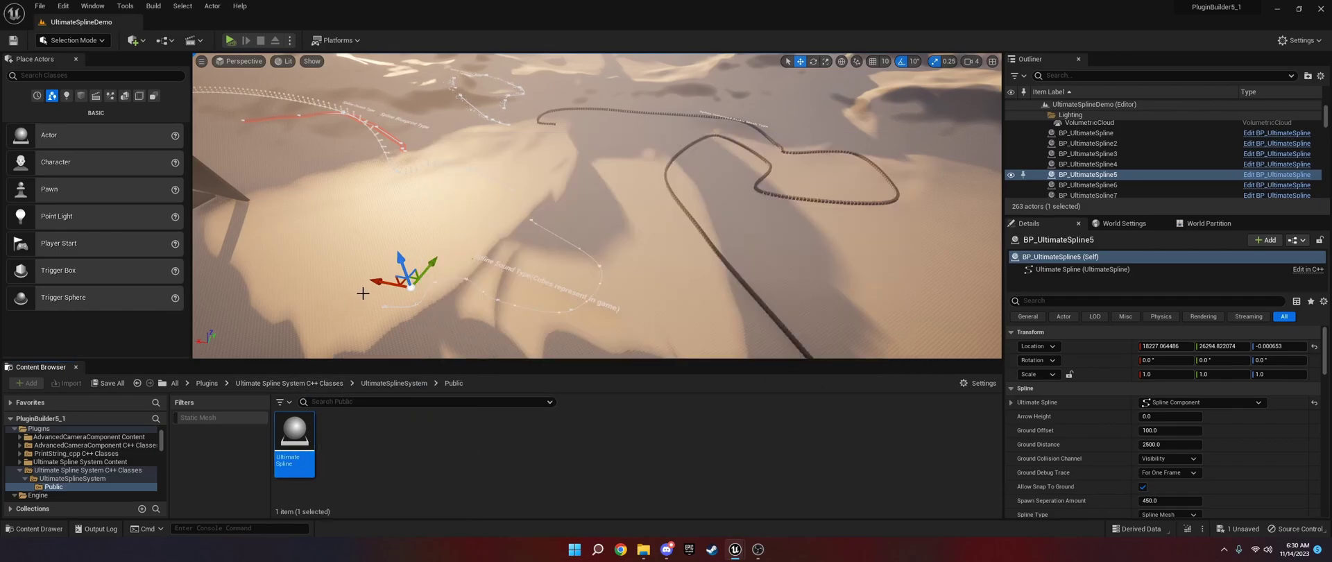
- Lengthen the placed spline by moving its end point outward, and add another point off to the side to form a curve
right_click_drag(442, 294, 410, 309)
key("w")
right_click_drag(497, 297, 496, 297)
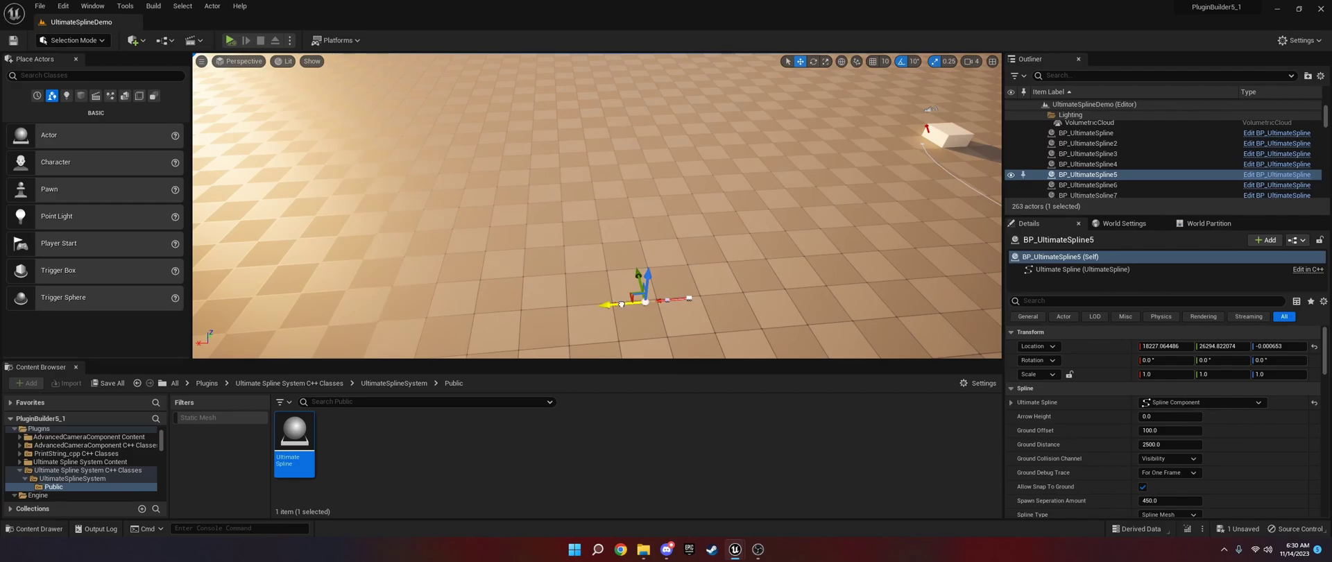
left_click_drag(630, 306, 245, 315)
right_click_drag(494, 267, 500, 259)
key("s")
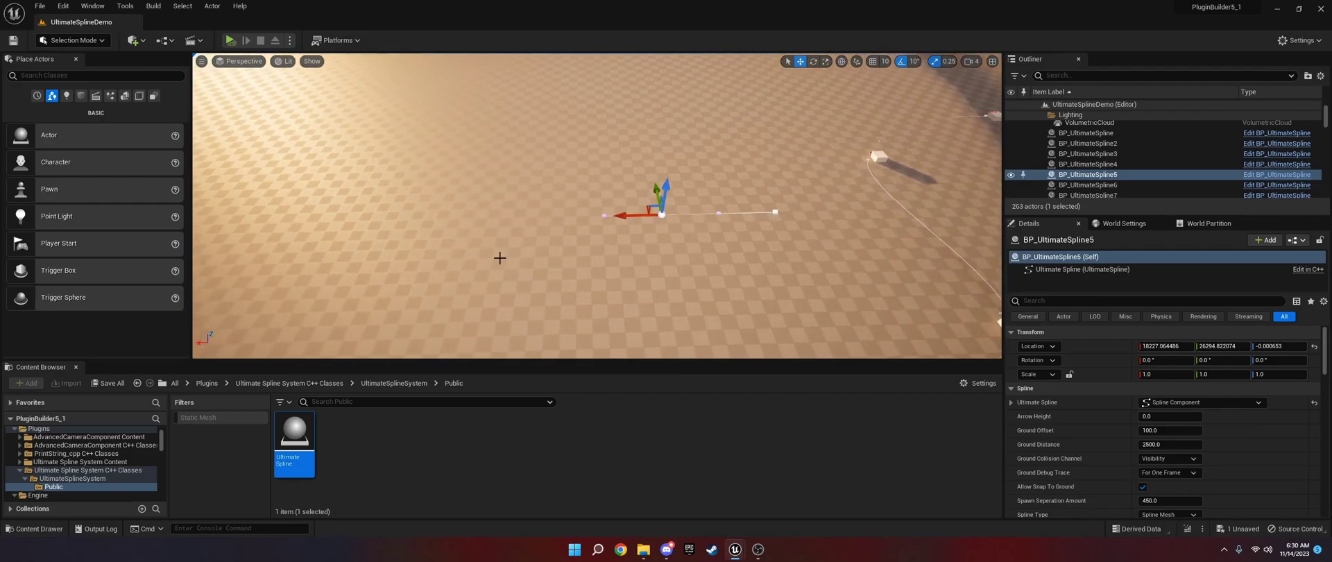
left_click_drag(643, 218, 397, 217)
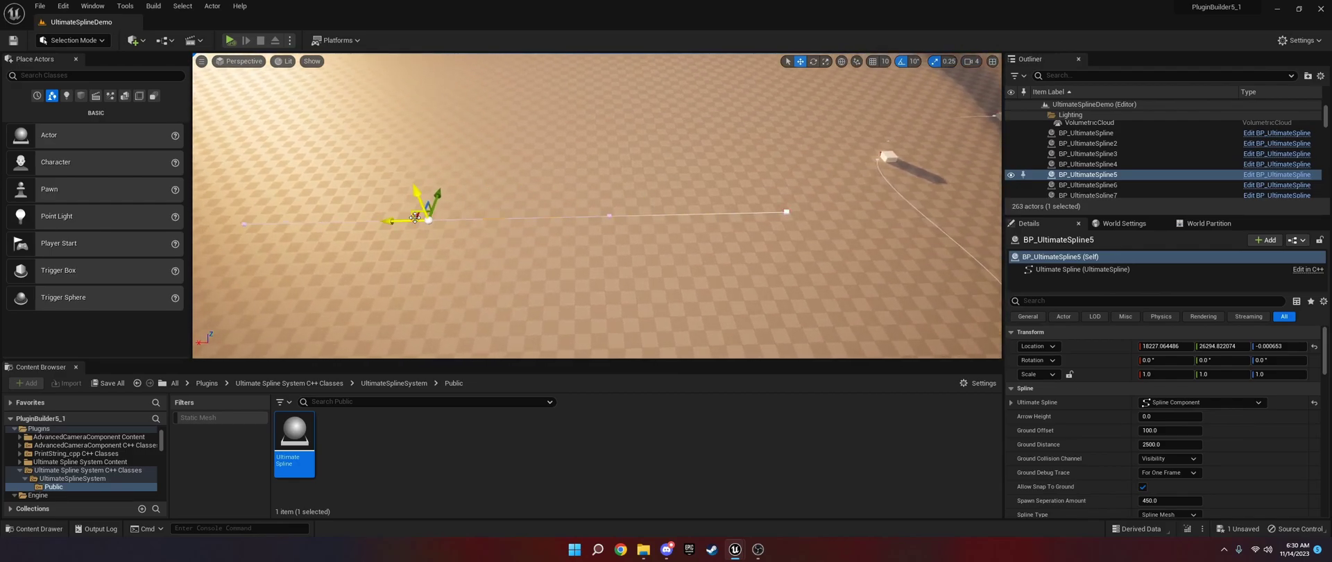
right_click_drag(451, 214, 451, 214)
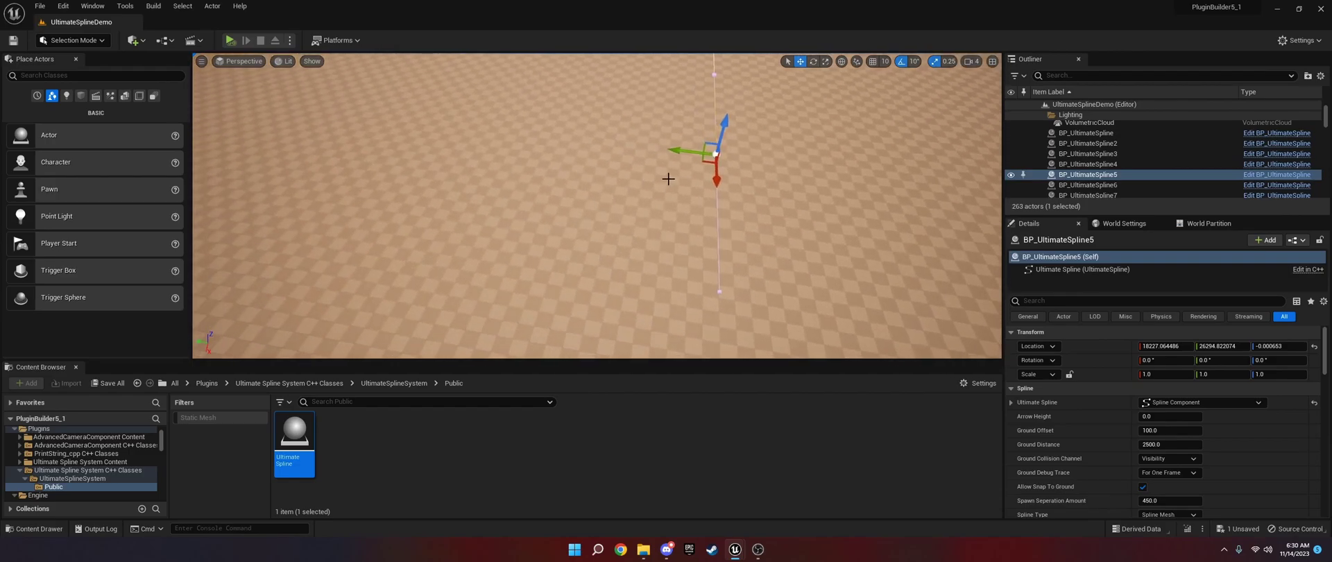
left_click_drag(701, 161, 381, 198)
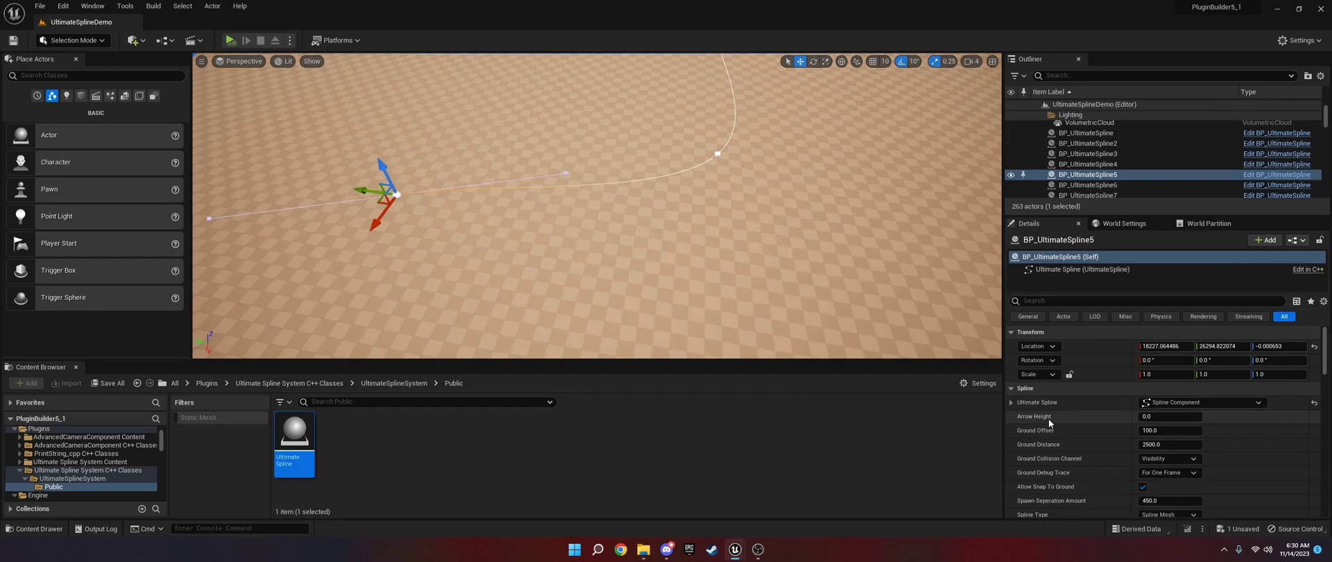
- Set the spline's Arrow Height to 50 and check the direction arrow with the editor gizmos hidden
left_click(1159, 418)
mouse_move(794, 243)
right_mouse_down()
mouse_move(816, 166)
mouse_move(814, 181)
mouse_move(721, 184)
mouse_move(500, 156)
mouse_move(486, 143)
mouse_move(792, 238)
right_mouse_up()
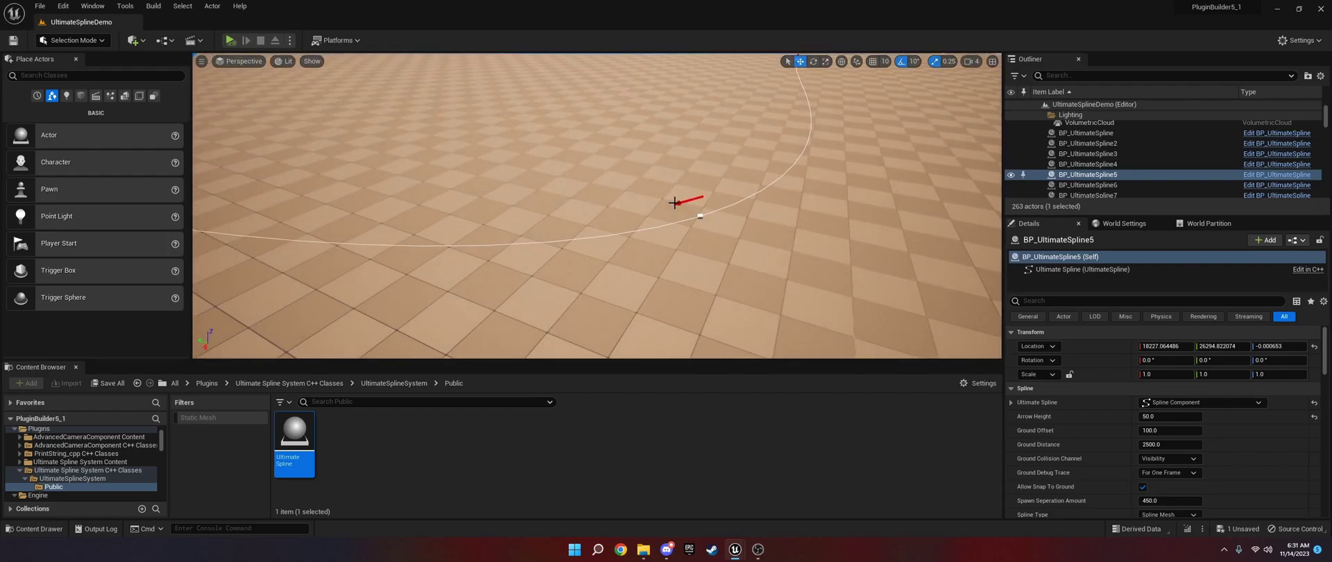
key("g")
key("g")
- Try an Arrow Height of 150, and set it back to 50
left_click(1170, 416)
type("1")
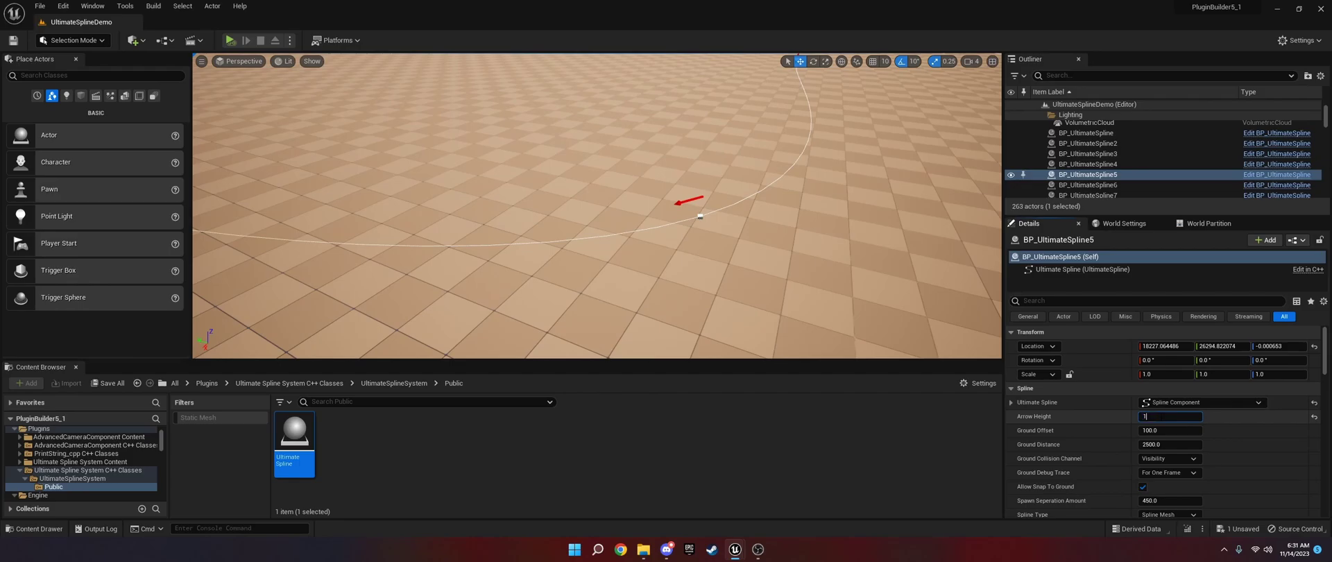
type("50")
key("Return")
type("50")
key("Return")
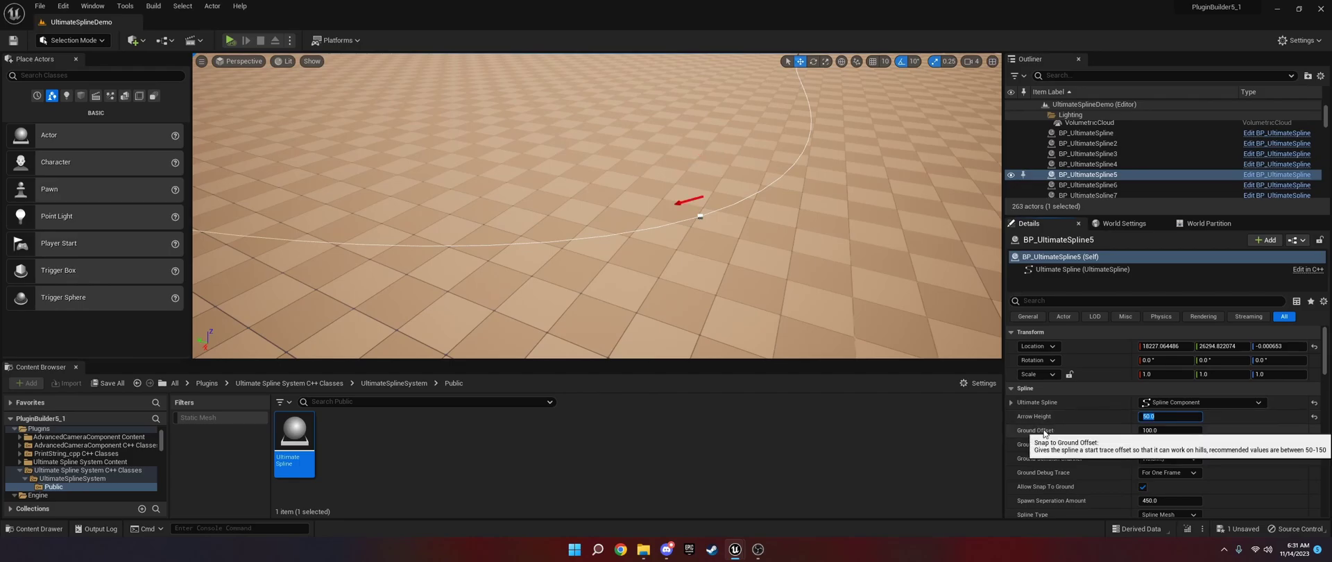
- Set the spline's Ground Debug Trace to Persistent and its Arrow Height to 0
left_click(1180, 474)
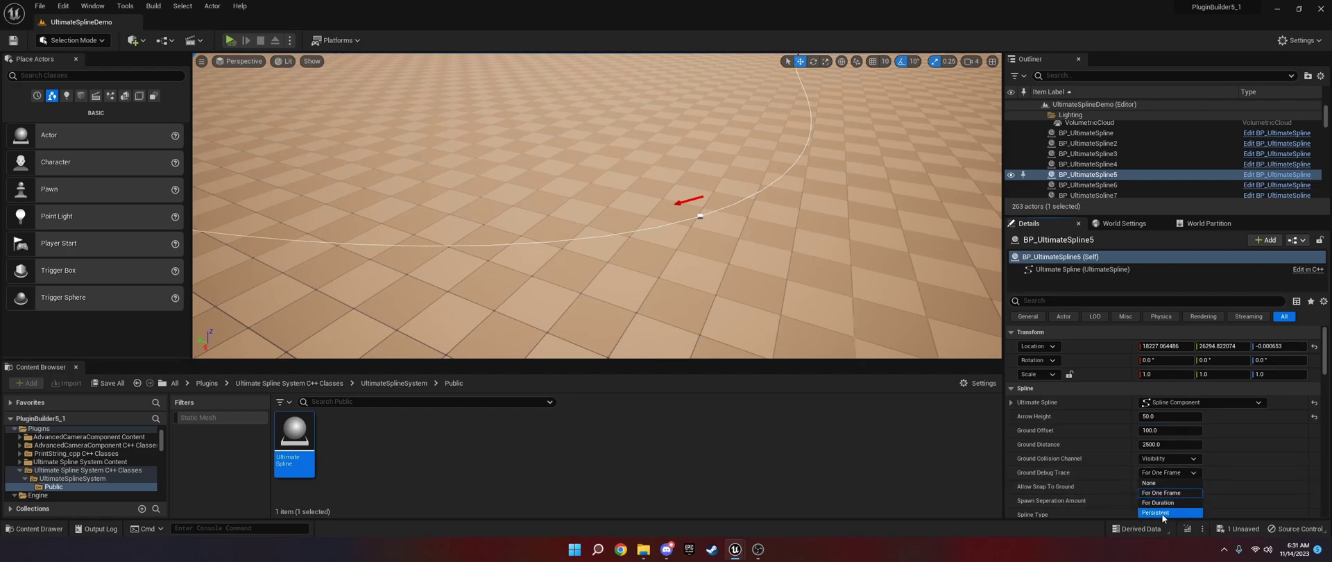
left_click(1157, 512)
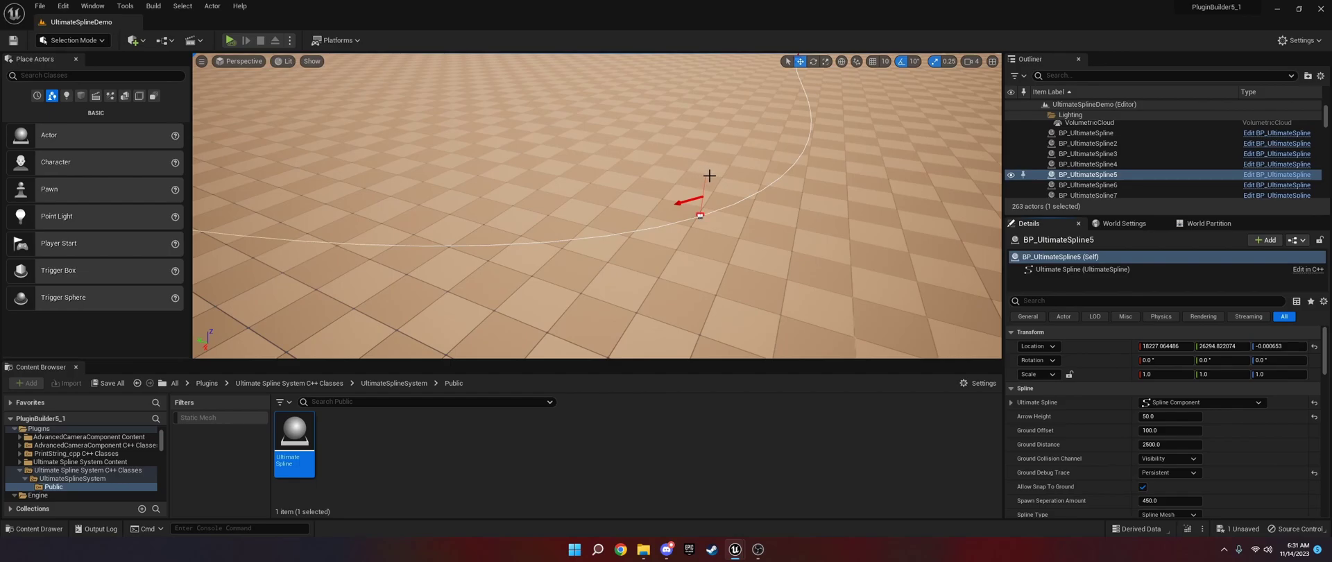
left_click(1155, 416)
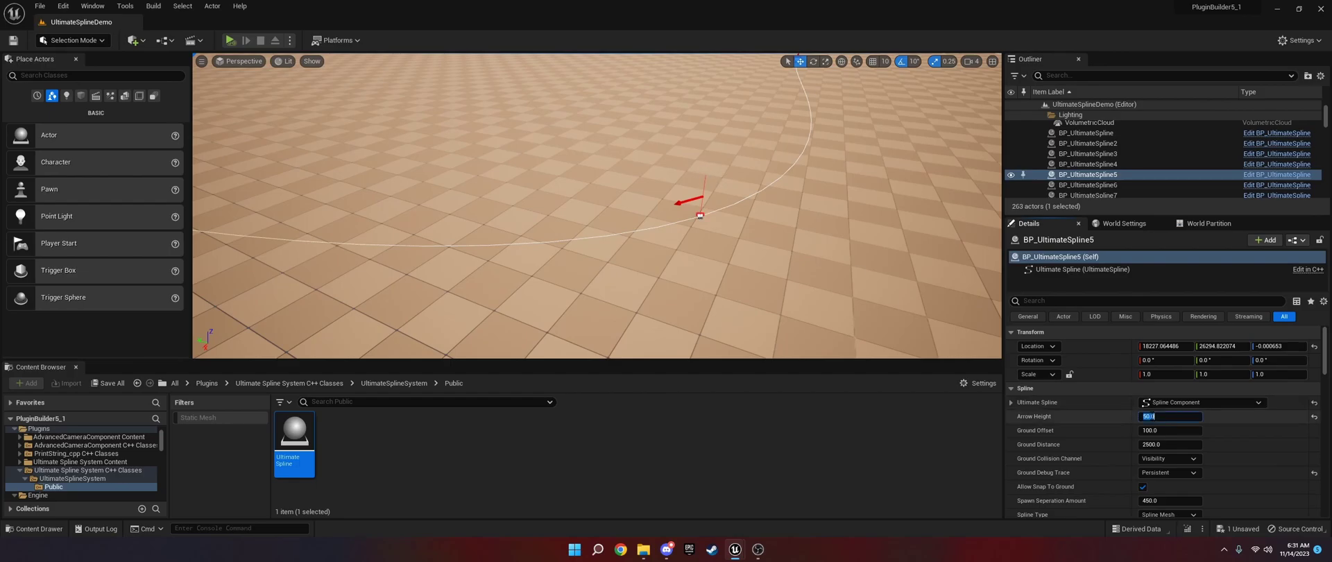
key("Return")
- Select the spline point on the curve and move it along its X axis across the floor to trace the ground
left_click(697, 218)
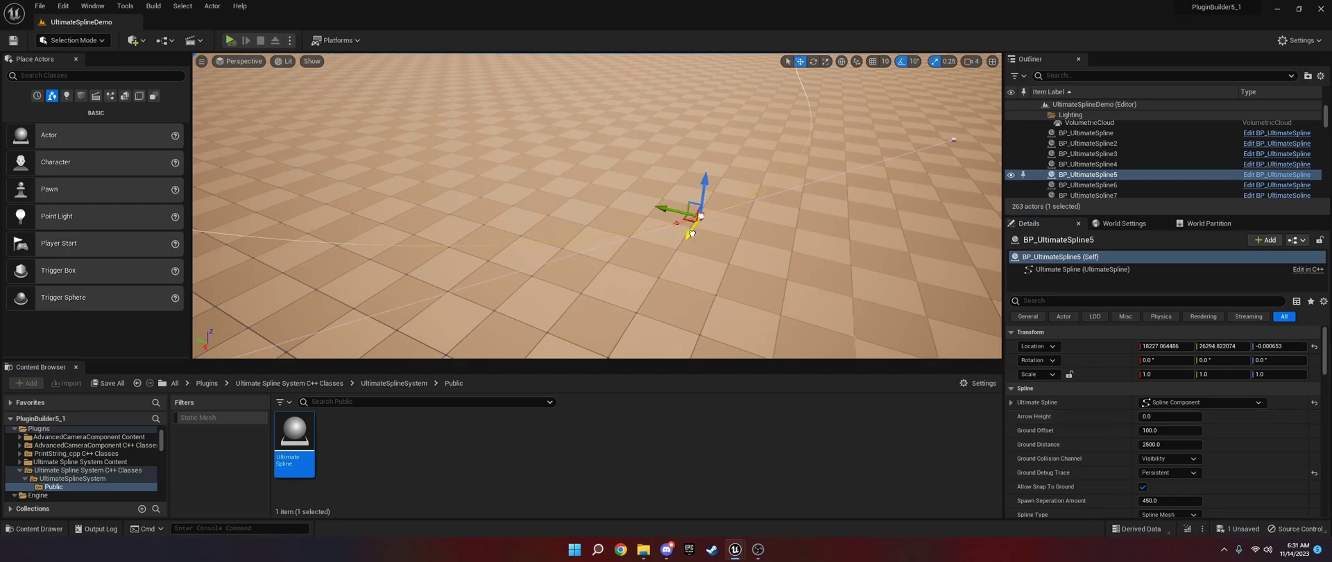
mouse_move(692, 233)
left_mouse_down()
mouse_move(616, 256)
mouse_move(609, 272)
left_mouse_up()
mouse_move(750, 270)
right_mouse_down()
mouse_move(555, 222)
mouse_move(677, 186)
right_mouse_up()
key("w")
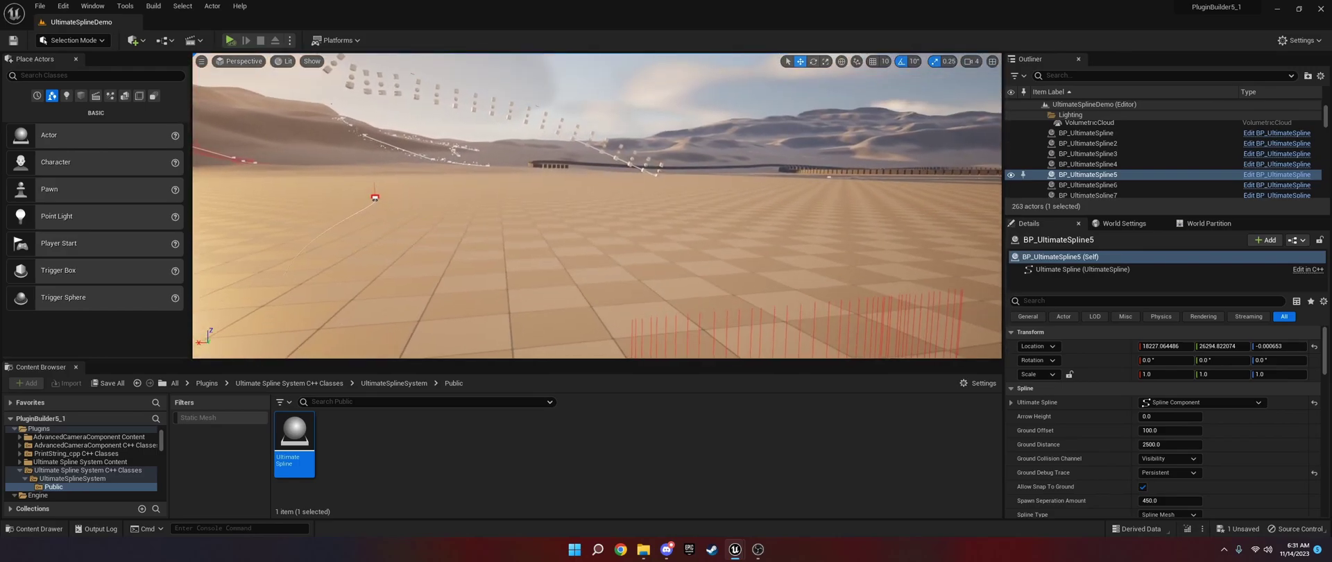
key("f")
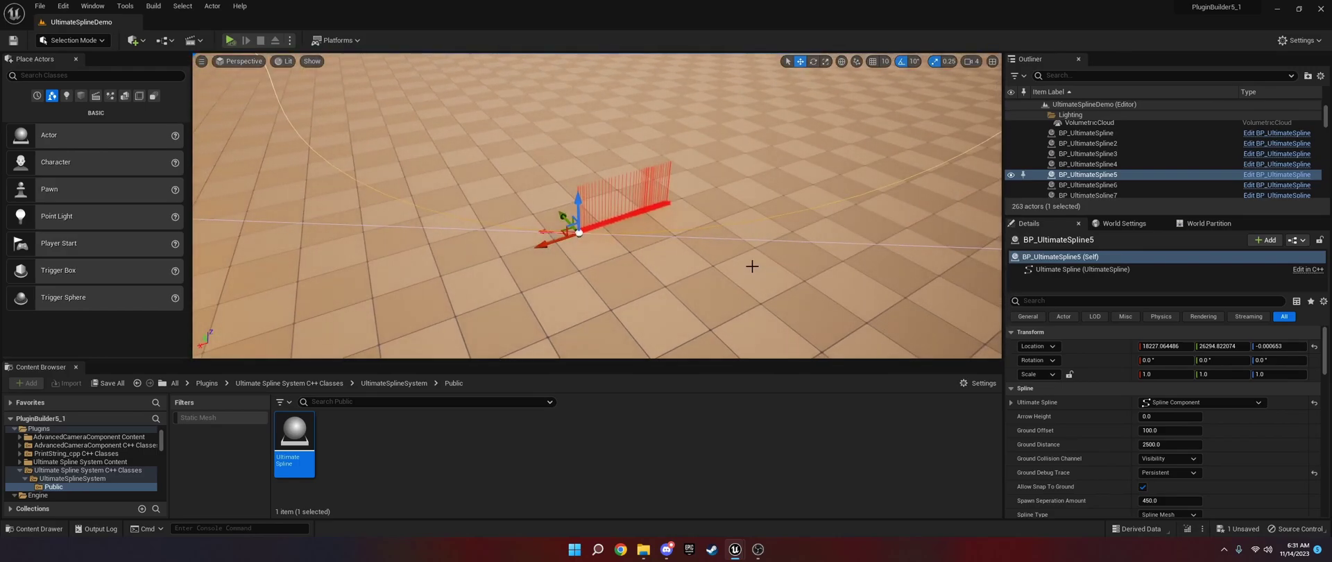
- Set the spline's Ground Offset to 0 and its Ground Debug Trace to For Duration
left_click(1170, 430)
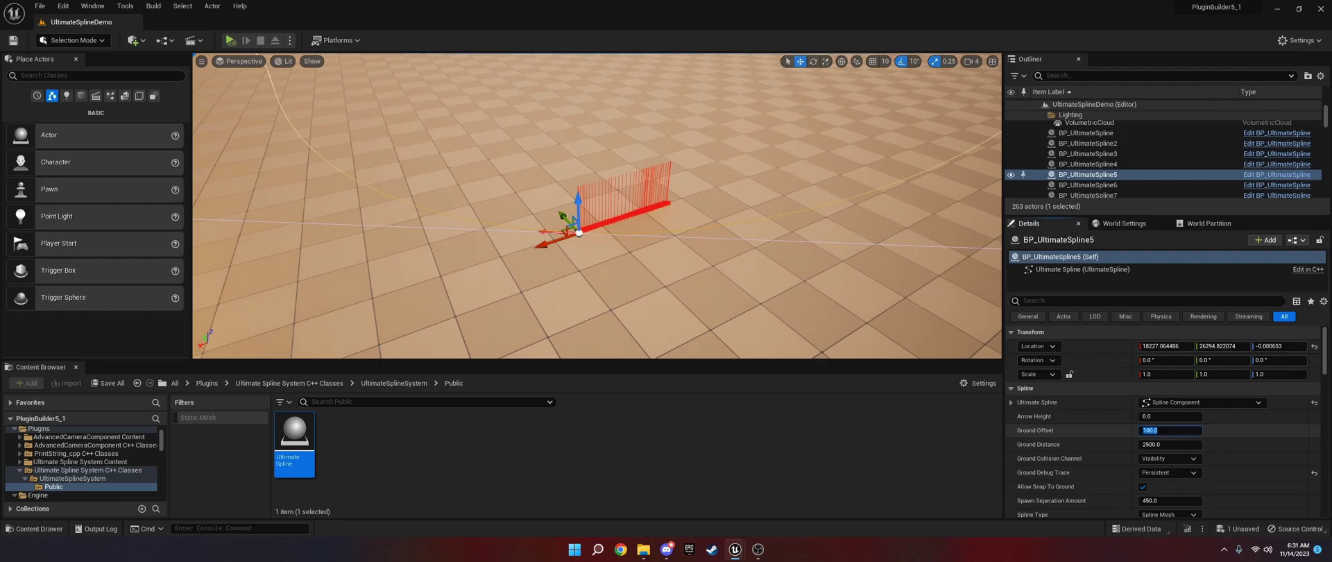
left_click(1169, 473)
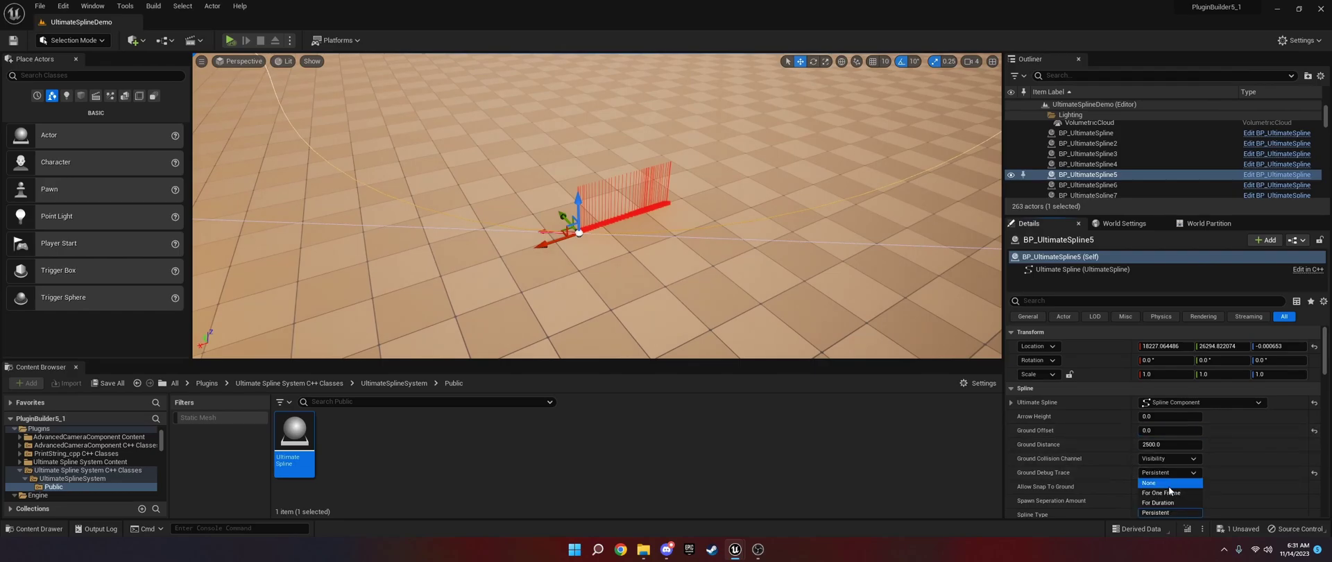
left_click(1169, 486)
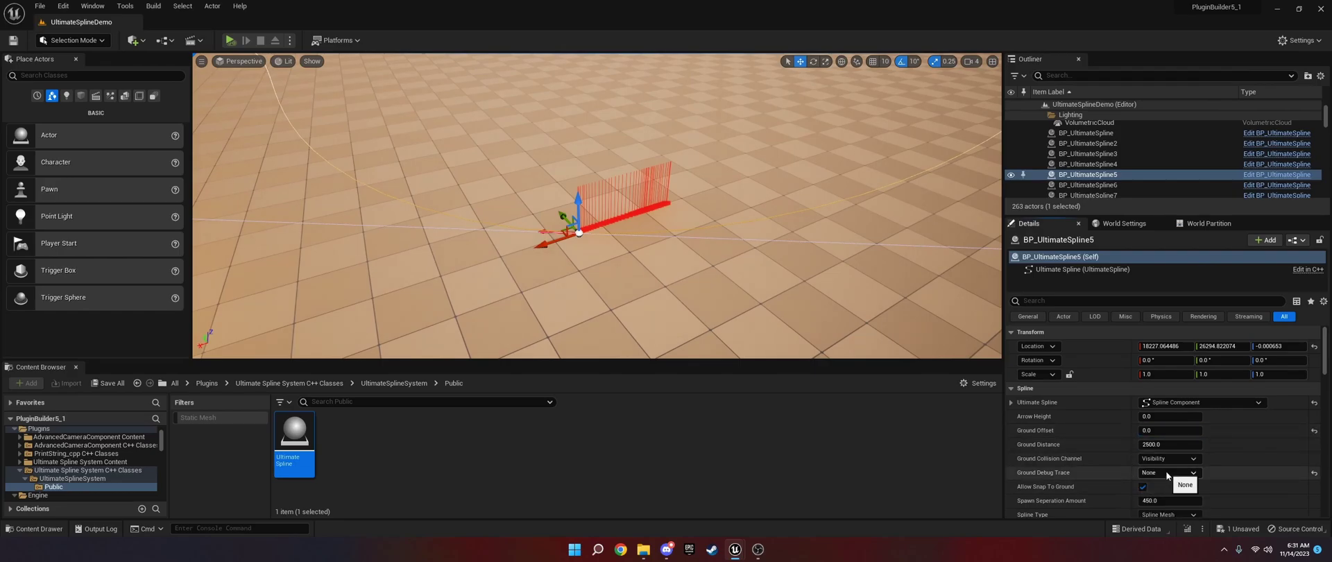
left_click(1168, 473)
left_click(1172, 504)
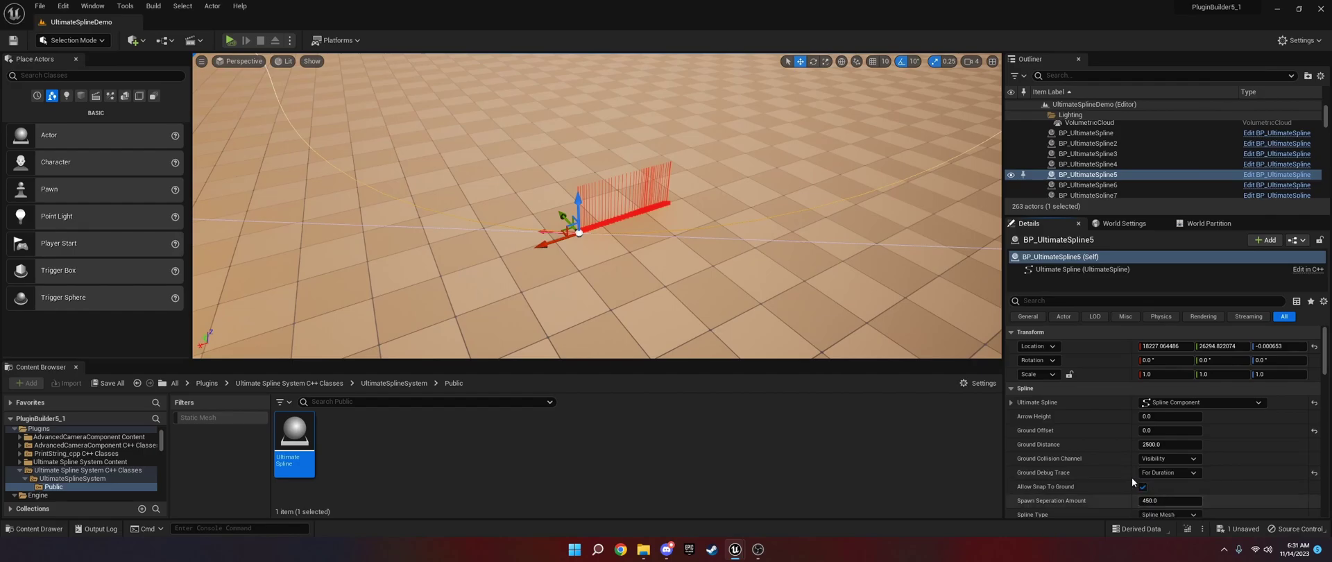
- Move the spline point farther along its X axis across the floor and set the Ground Offset to 500
middle_click_drag(579, 232, 479, 267)
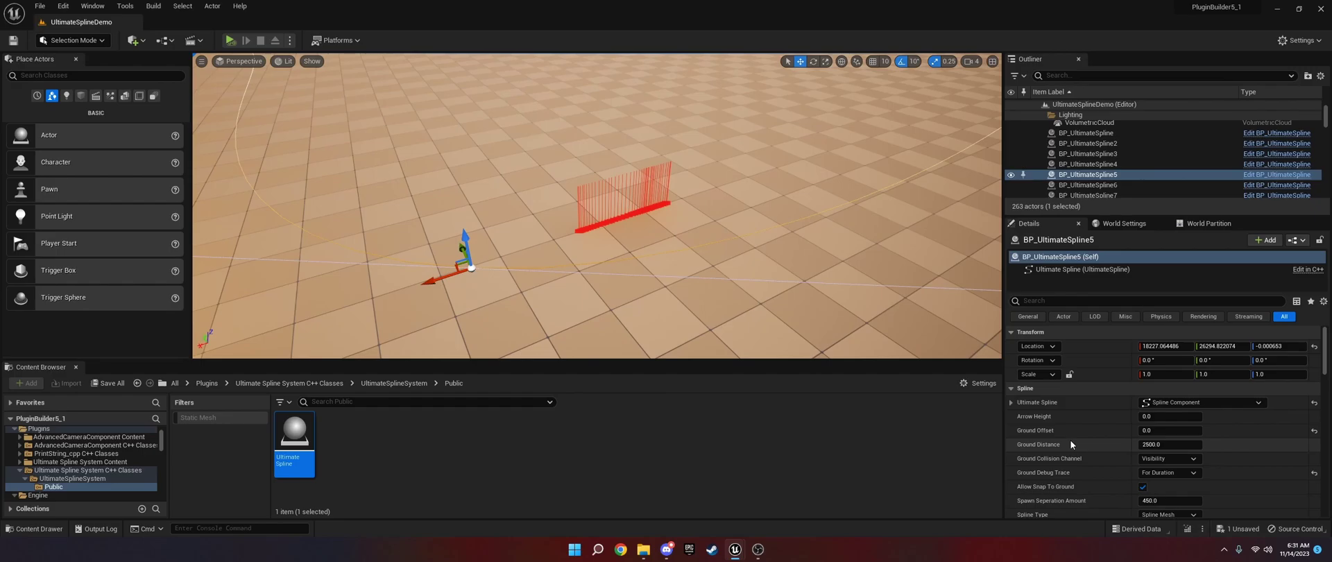
mouse_move(1054, 436)
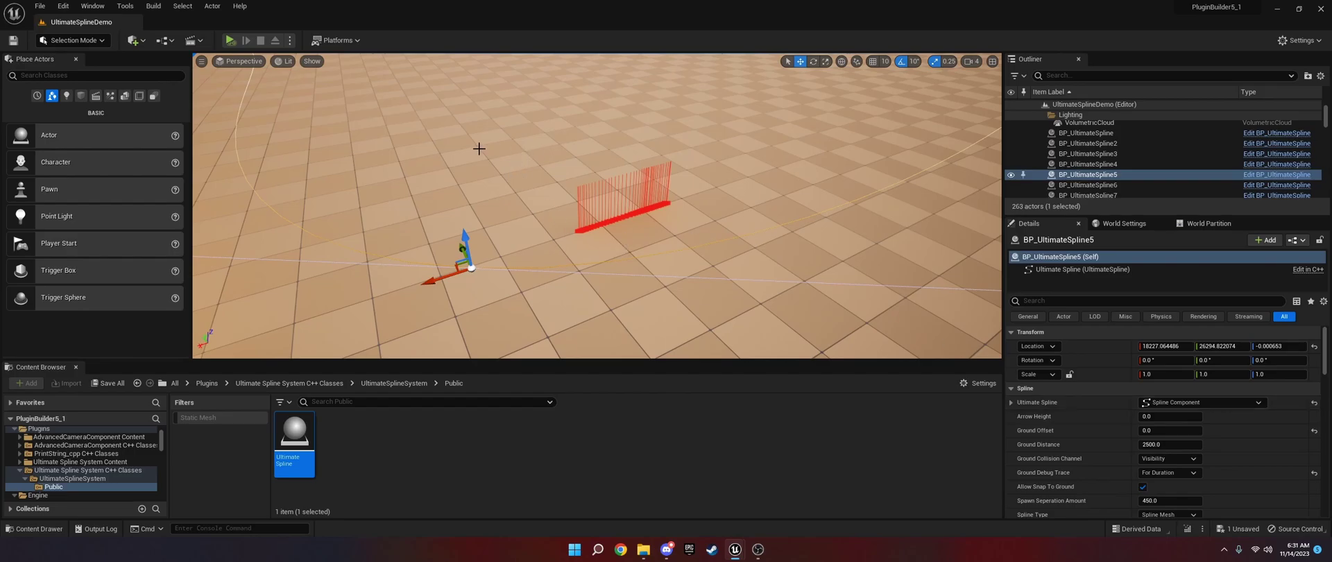
left_click(1145, 430)
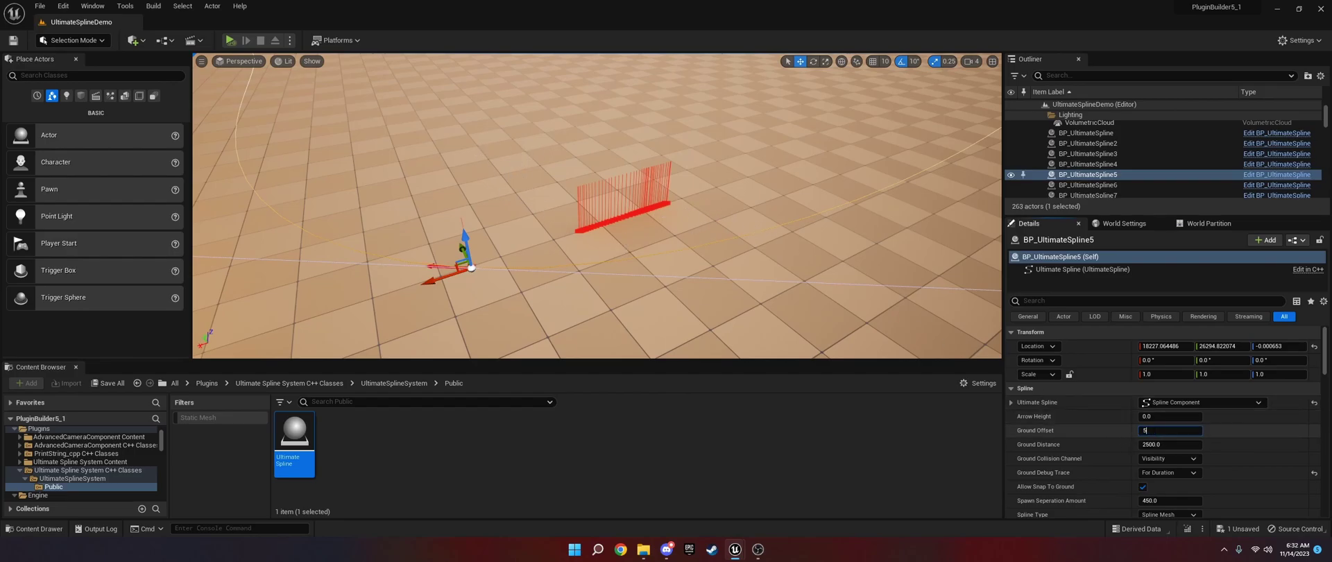
key("Return")
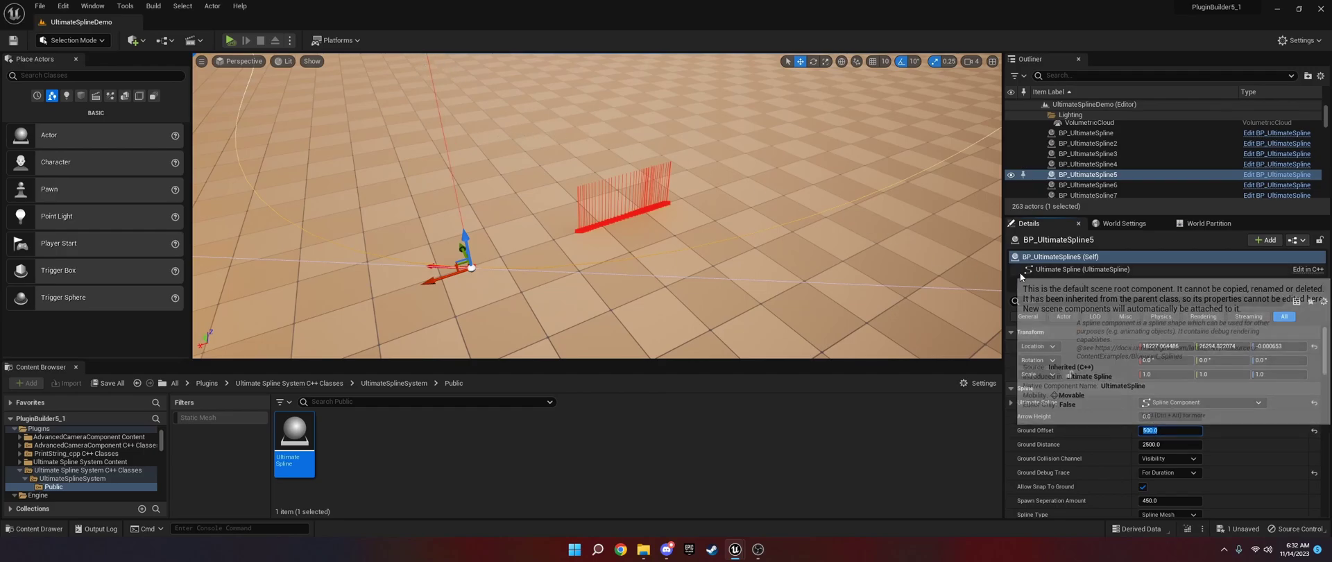
- Turn off Allow Snap To Ground and raise the spline point above the floor along its Z axis
left_click(1145, 488)
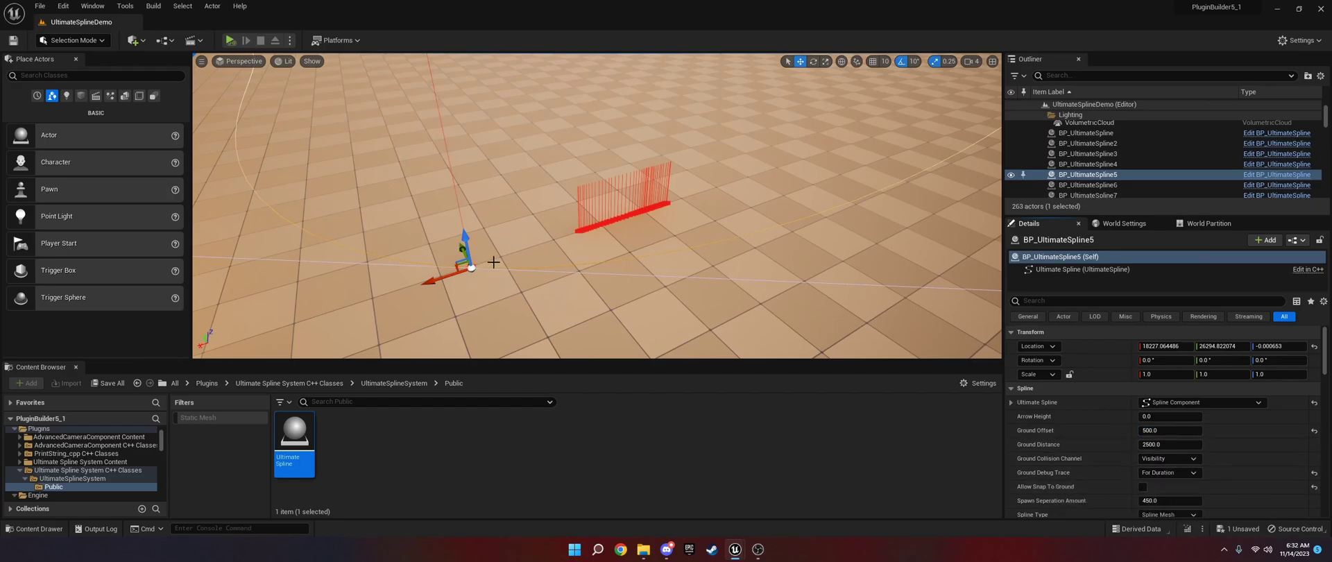
mouse_move(465, 239)
left_mouse_down()
mouse_move(452, 147)
mouse_move(483, 161)
mouse_move(479, 133)
left_mouse_up()
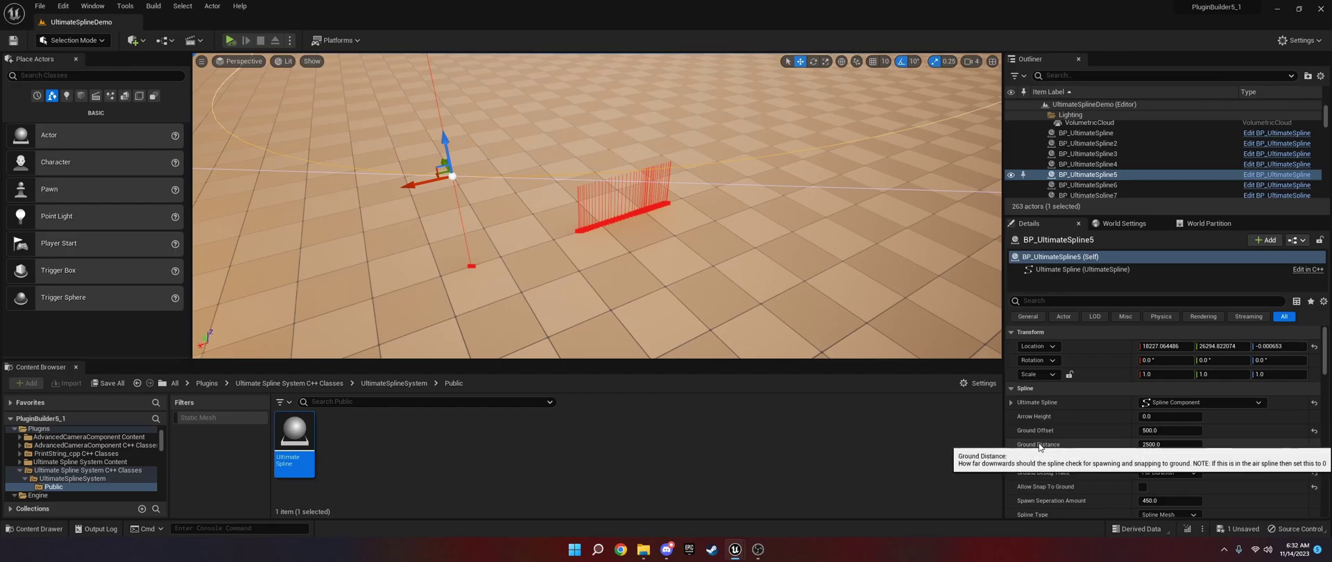
- Set the Ground Distance to 0 and review the options for Ground Collision Channel and Ground Debug Trace
left_click(1163, 444)
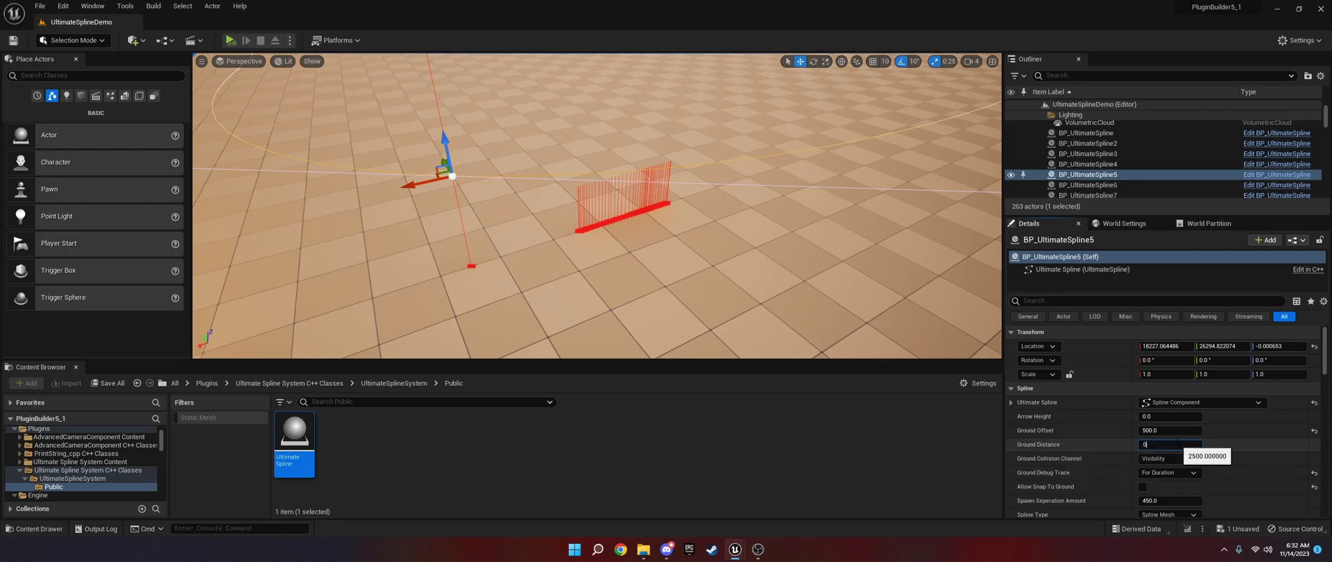
key("Return")
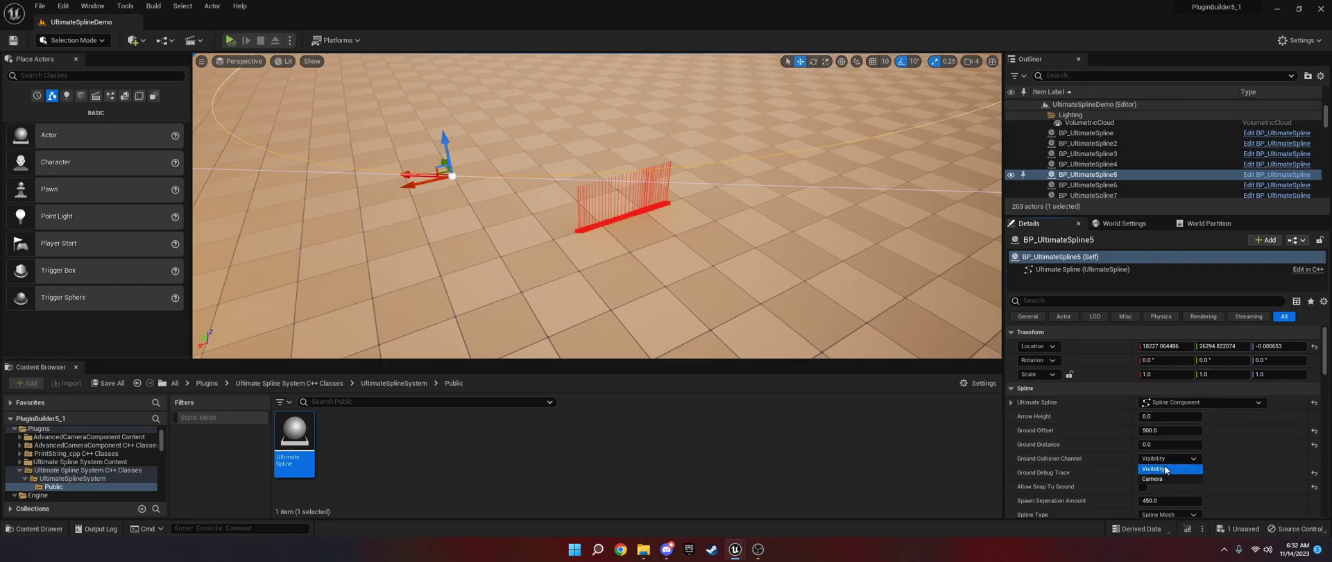
left_click(1095, 455)
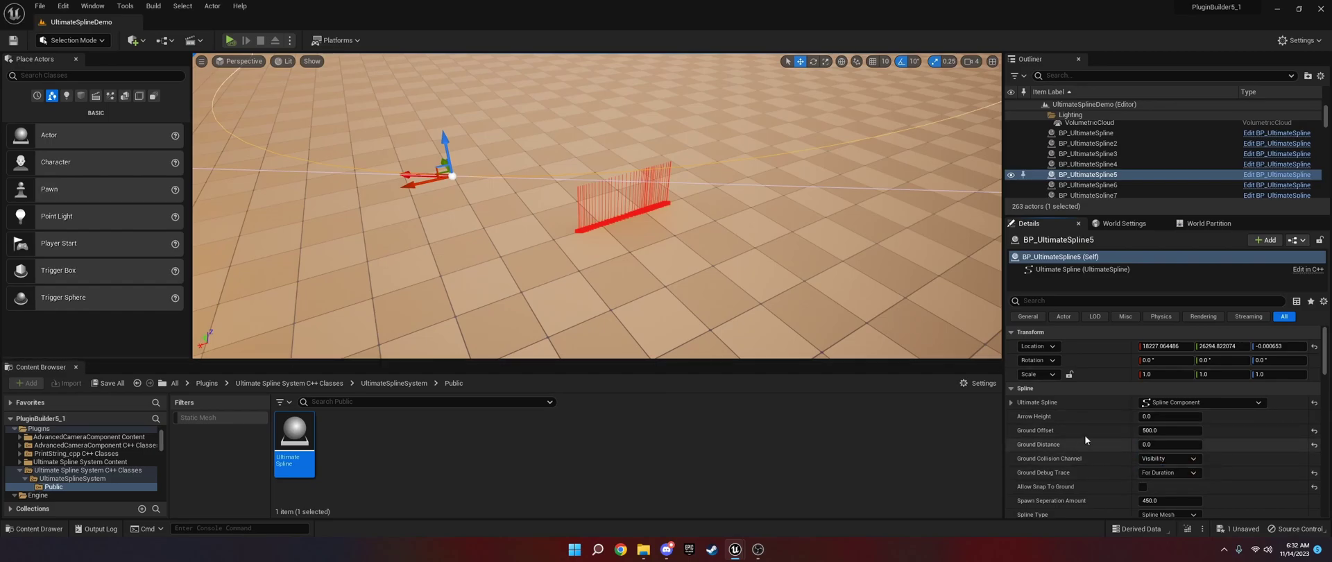
scroll(1084, 435, "down", 3)
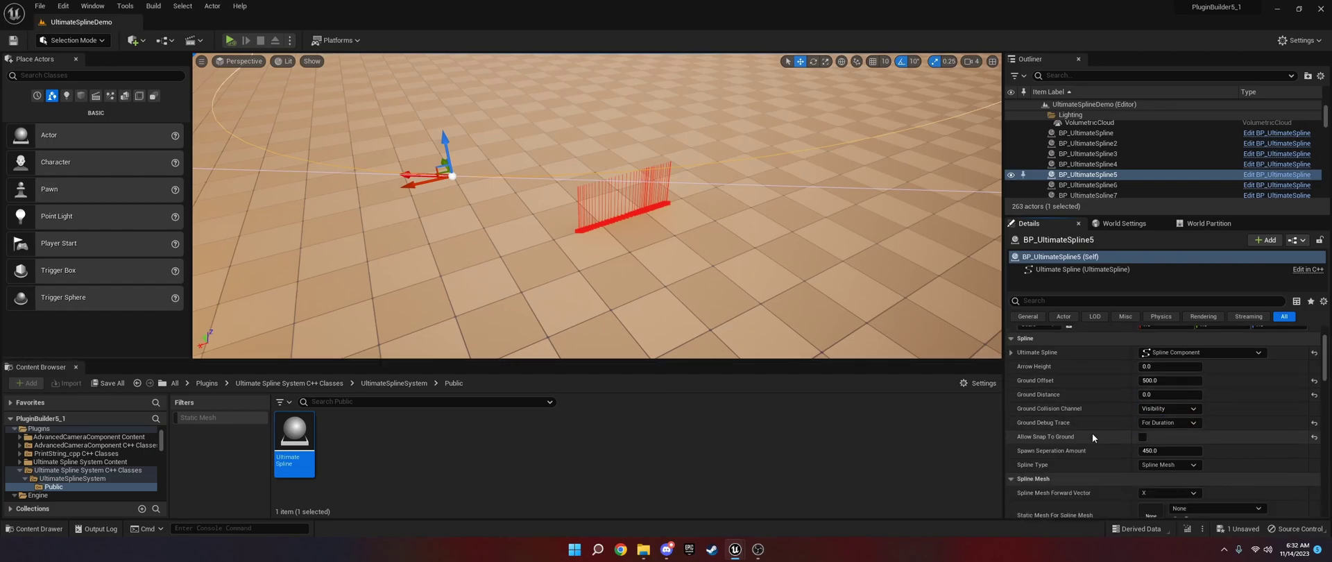
left_click(1168, 423)
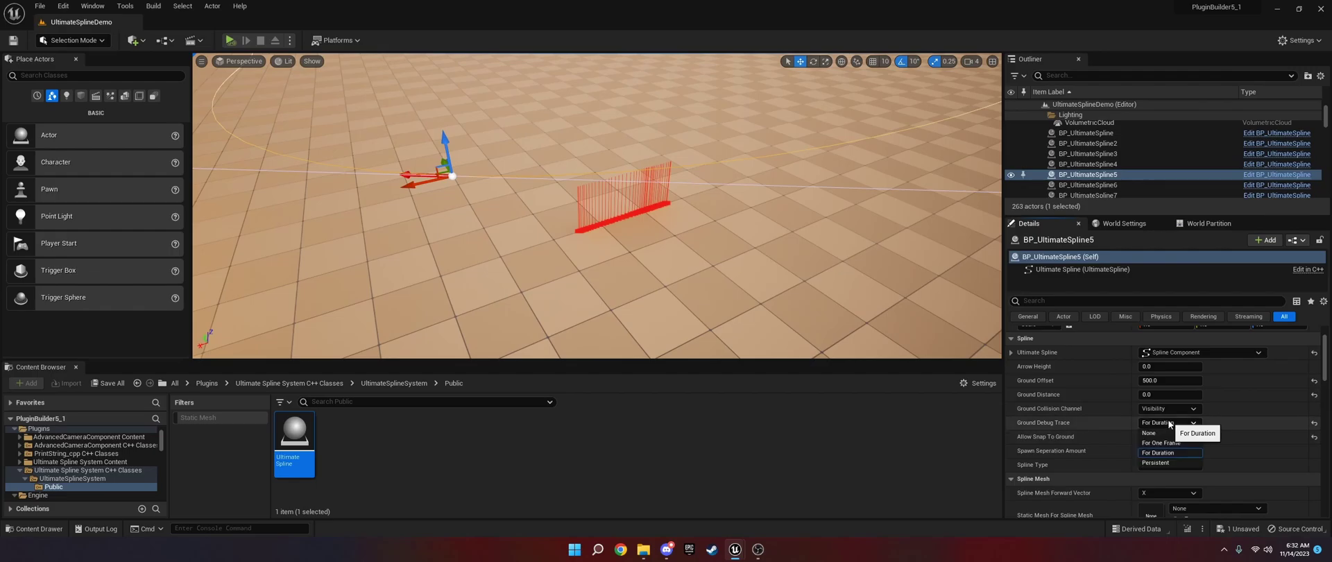
left_click(1168, 423)
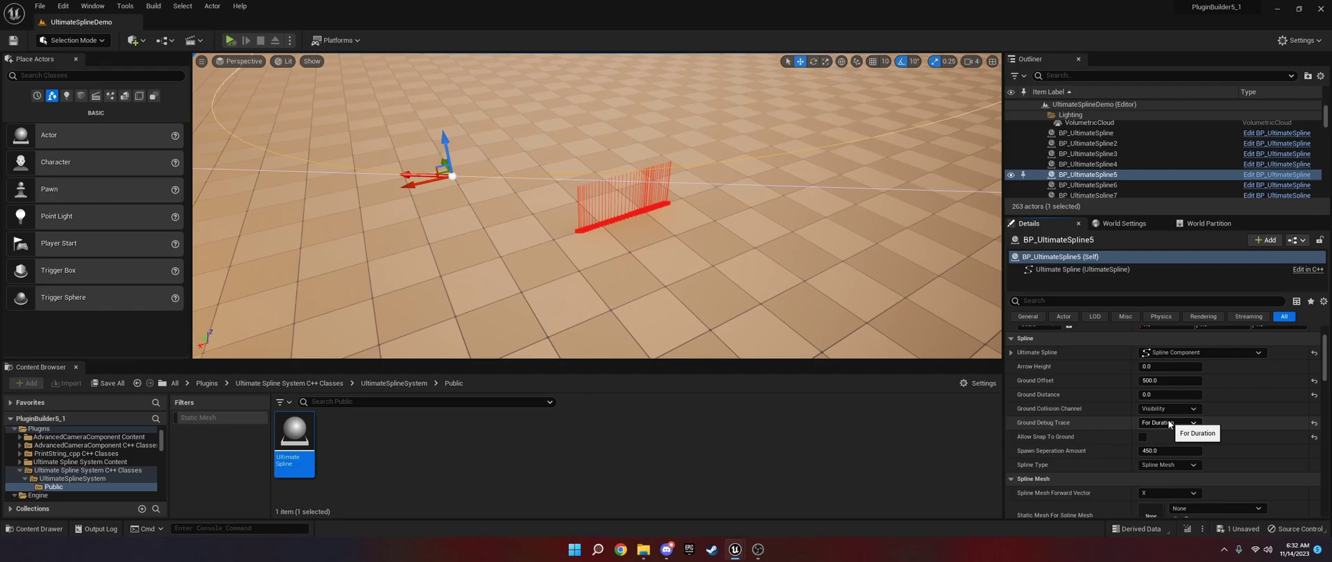
- Change the spline's Spline Type to Spline Instanced Static Mesh
mouse_move(1059, 454)
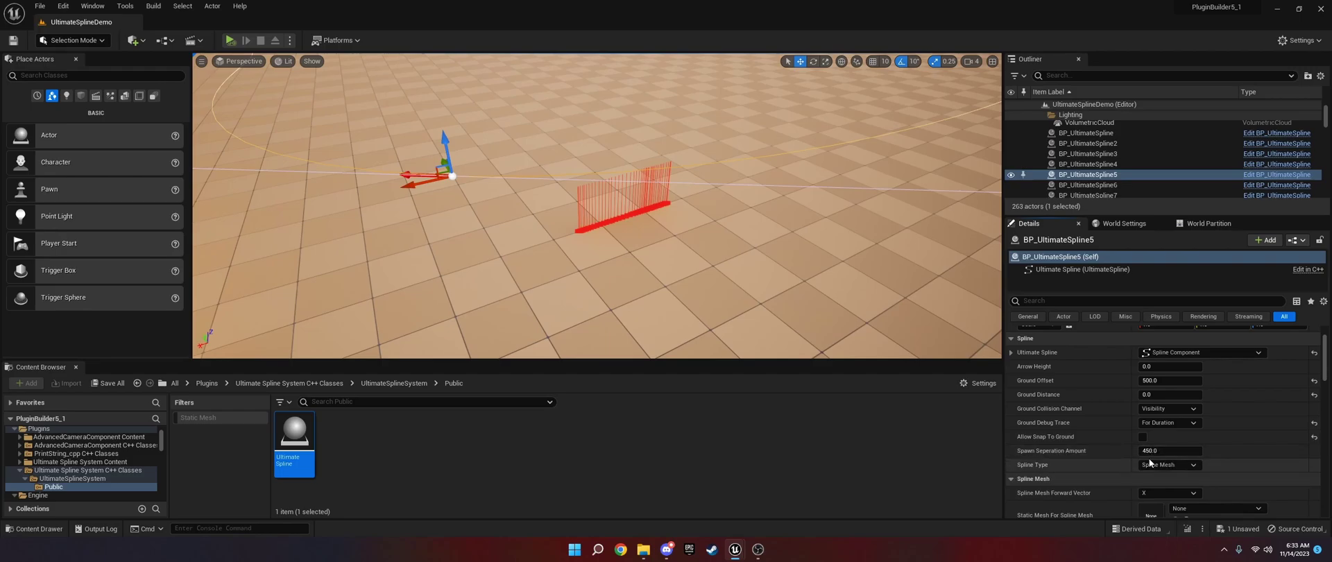
left_click(1149, 464)
left_click(1102, 451)
scroll(1158, 480, "down", 2)
left_click(1168, 416)
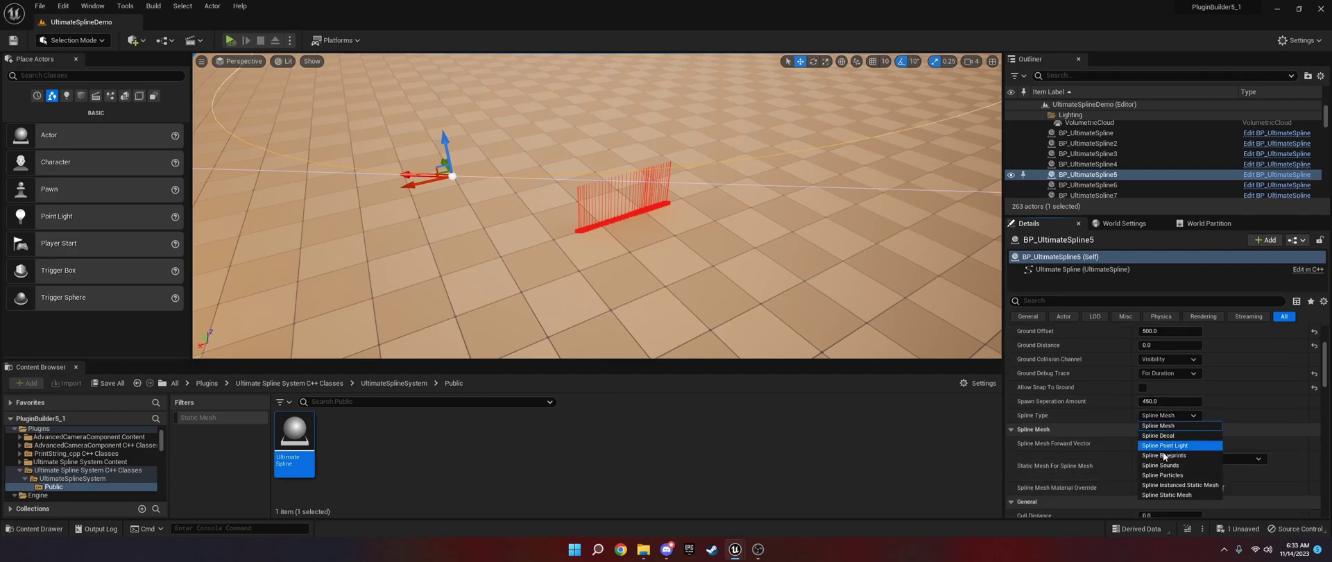
left_click(1156, 486)
- Search the meshes for "spline" and assign SM_SplineCube as the Instanced Static Mesh To Spawn On Spline
scroll(1152, 423, "down", 10)
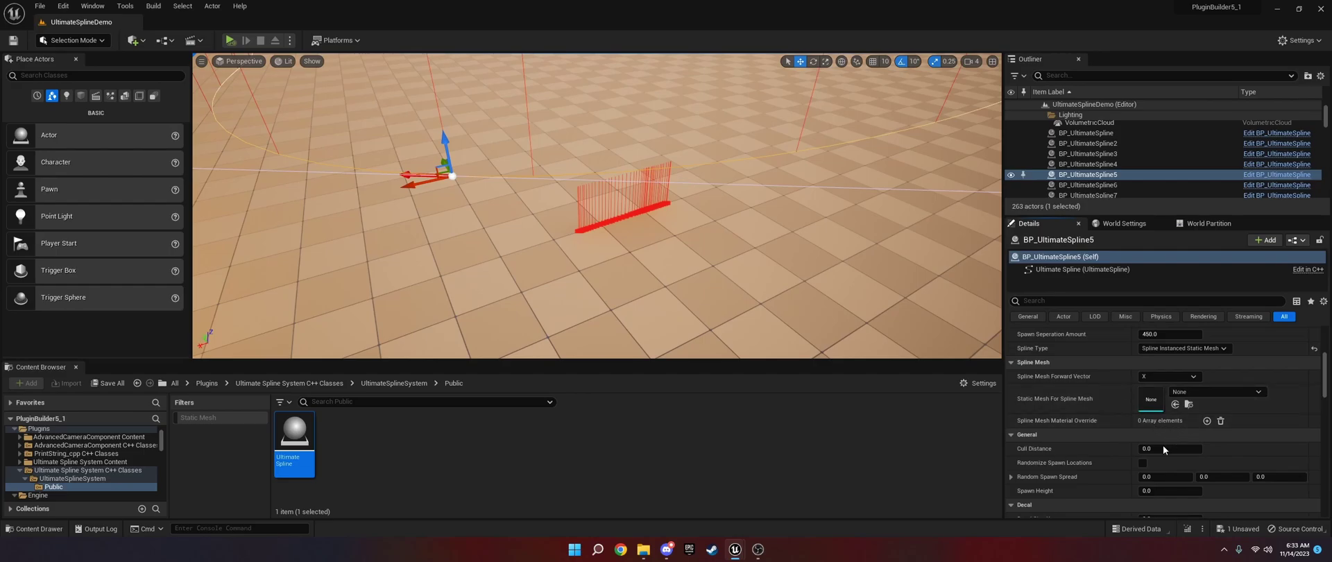
scroll(1097, 430, "down", 3)
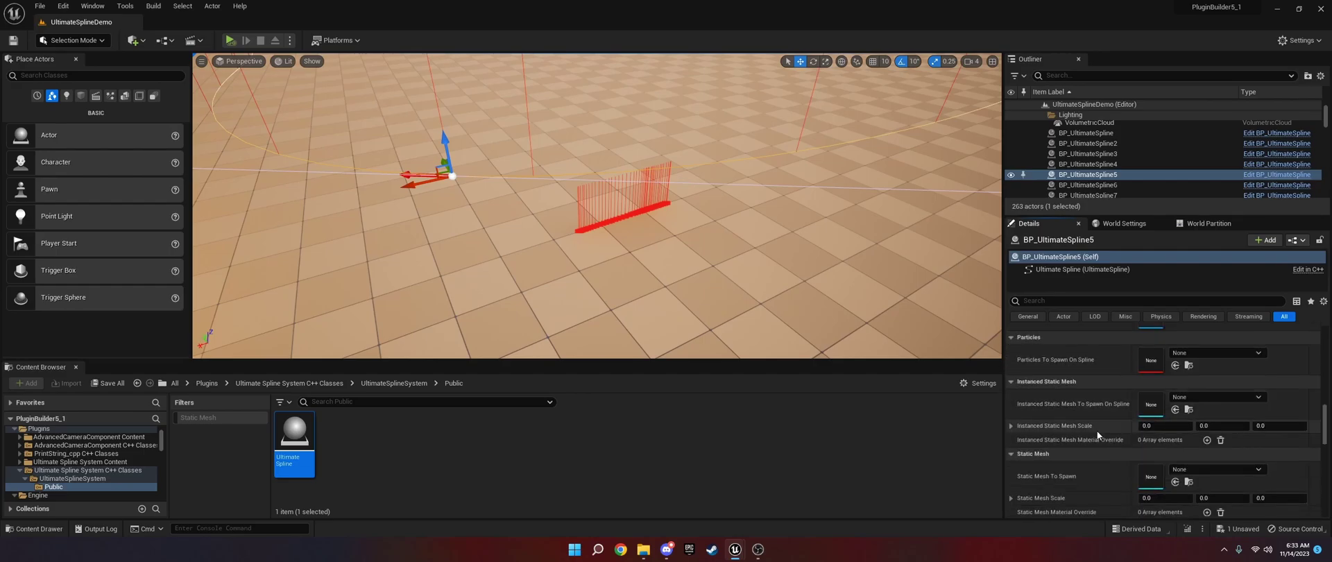
left_click(1188, 399)
type("s")
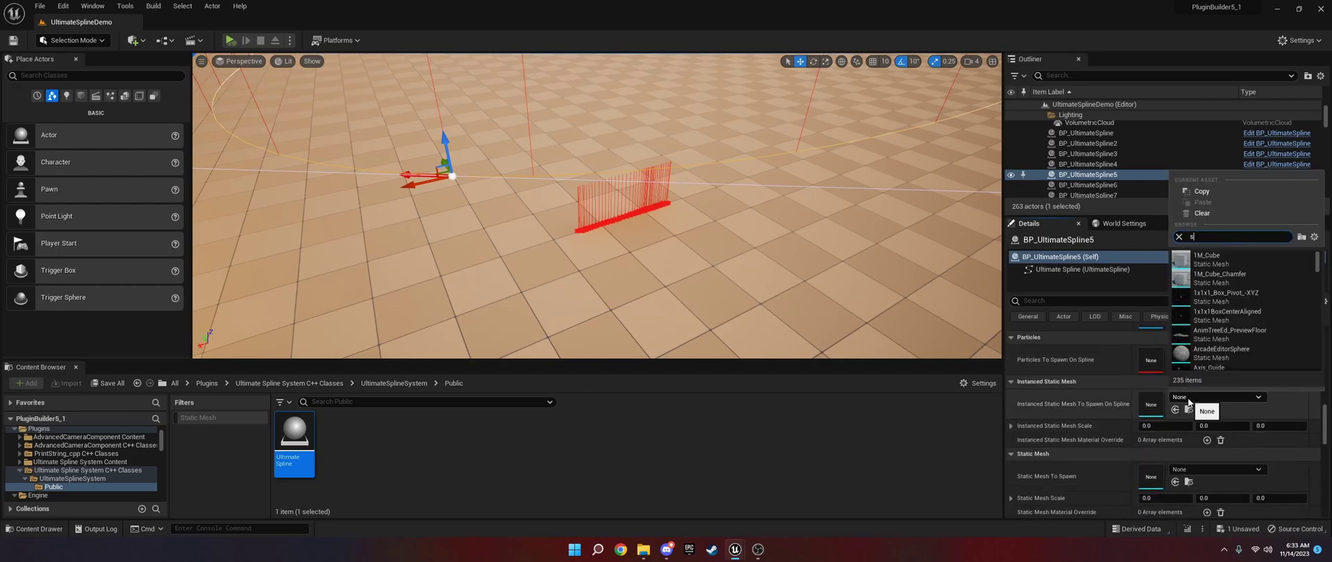
type("pline")
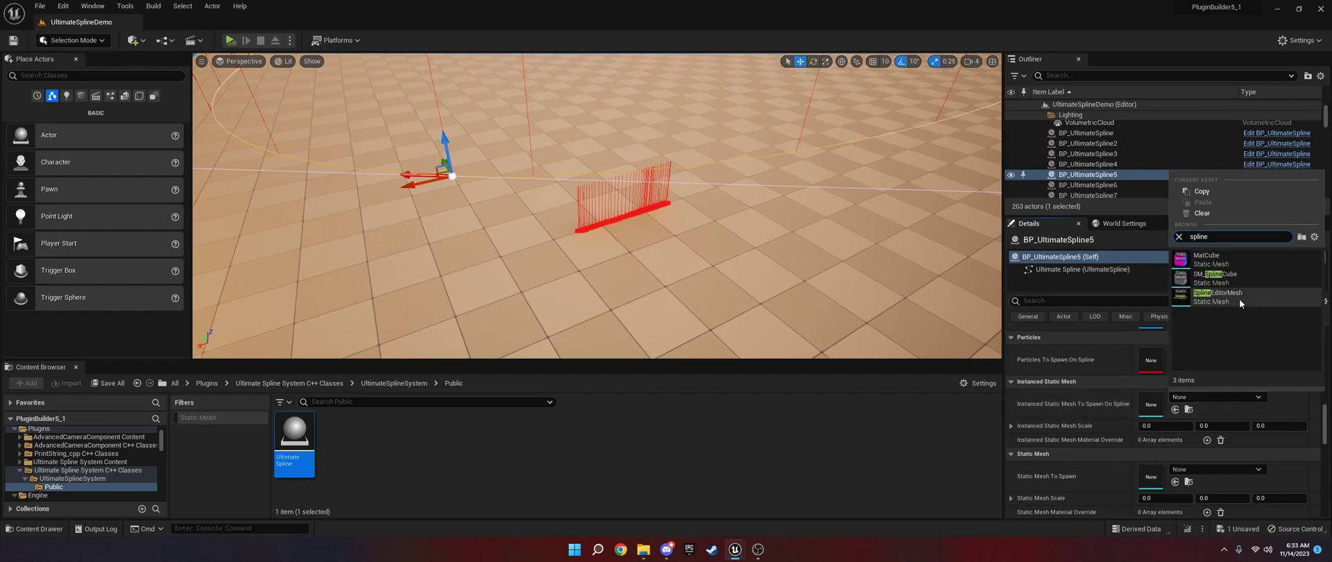
left_click(1227, 276)
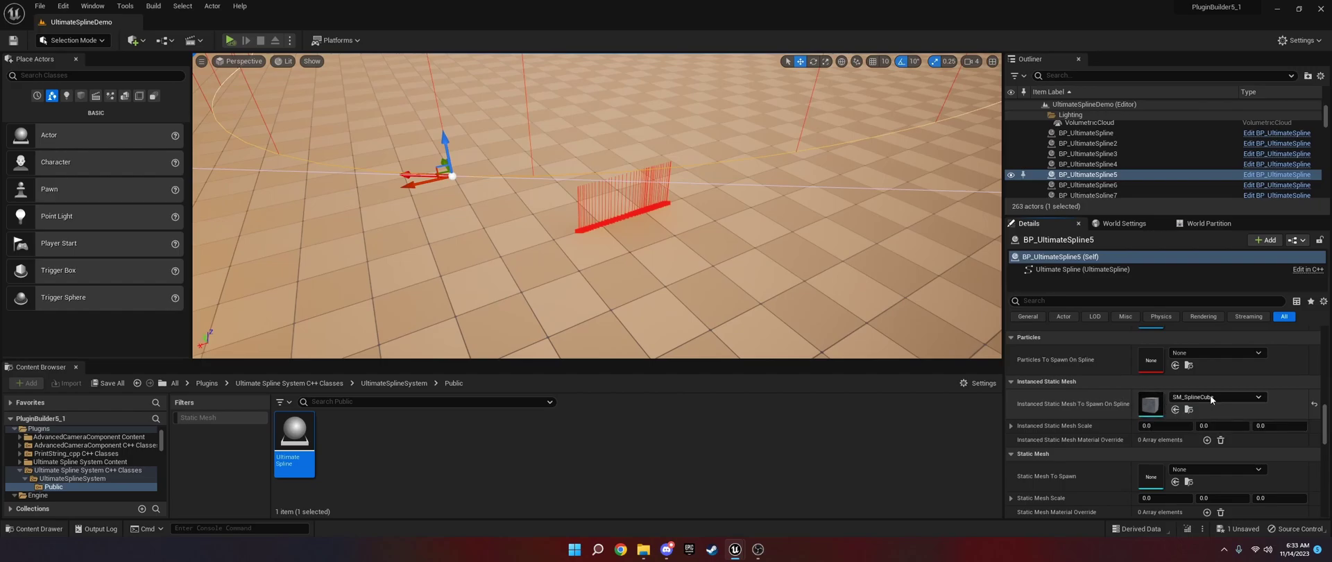
- Set the Instanced Static Mesh Scale to 1.0 on all three axes and frame the spline in the viewport
left_click(1164, 425)
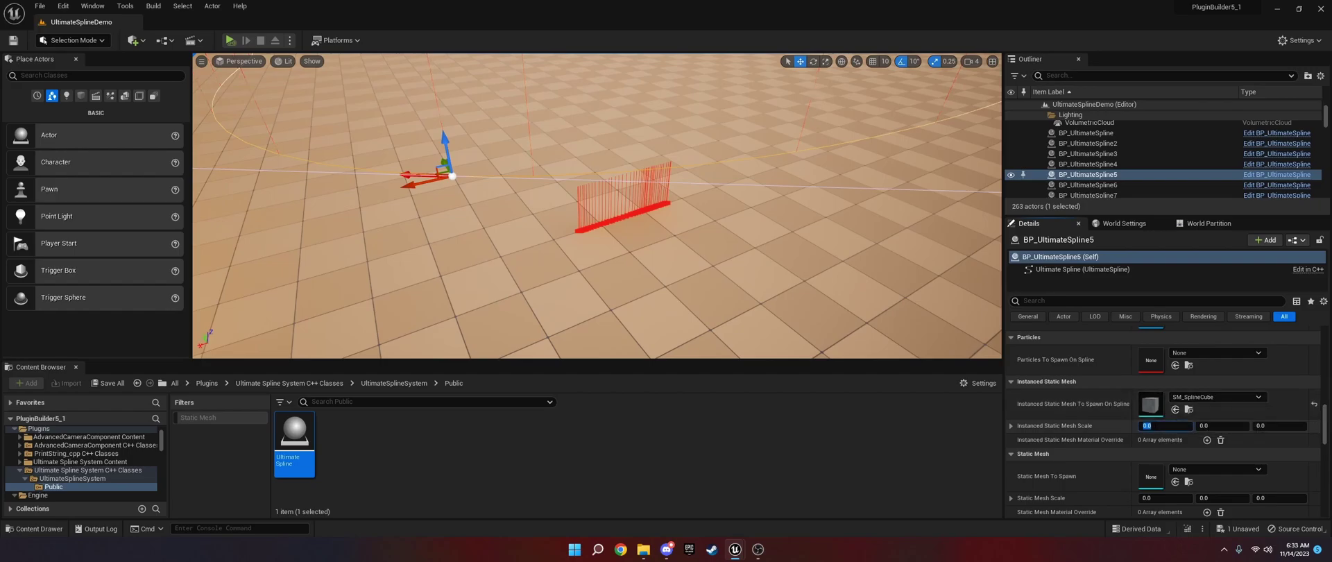
type("1")
key("Tab")
type("1")
key("Return")
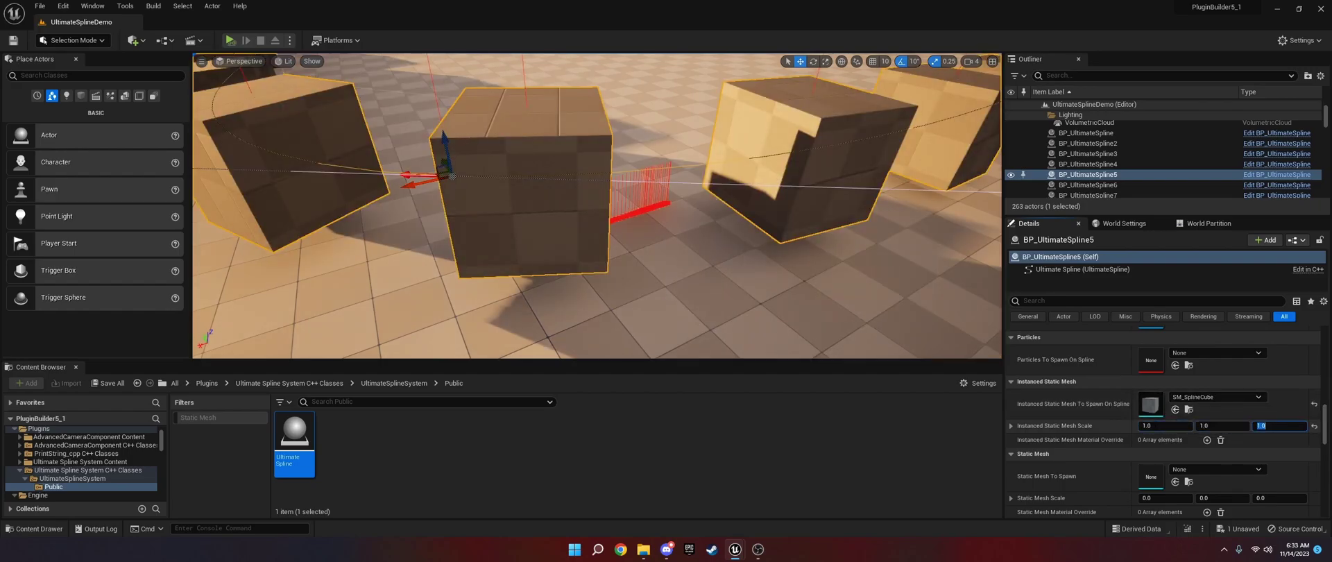
key("f")
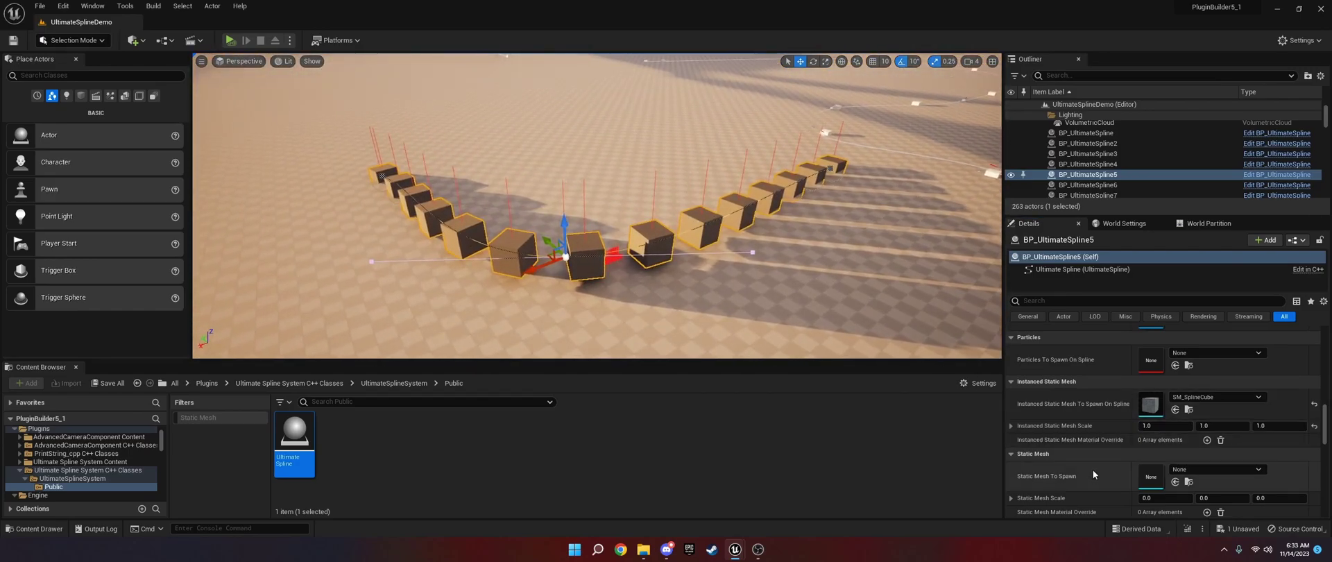
- Add an element to Instanced Static Mesh Material Override and check the material slots of the SM_SplineCube mesh
scroll(1088, 479, "down", 1)
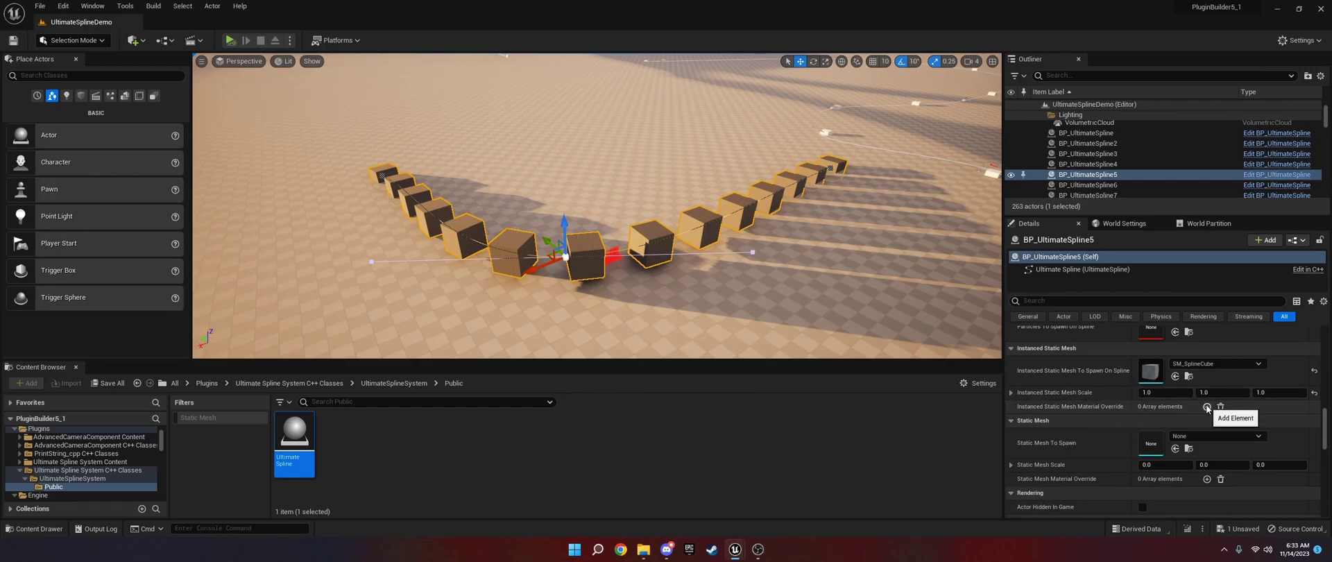
left_click(1207, 407)
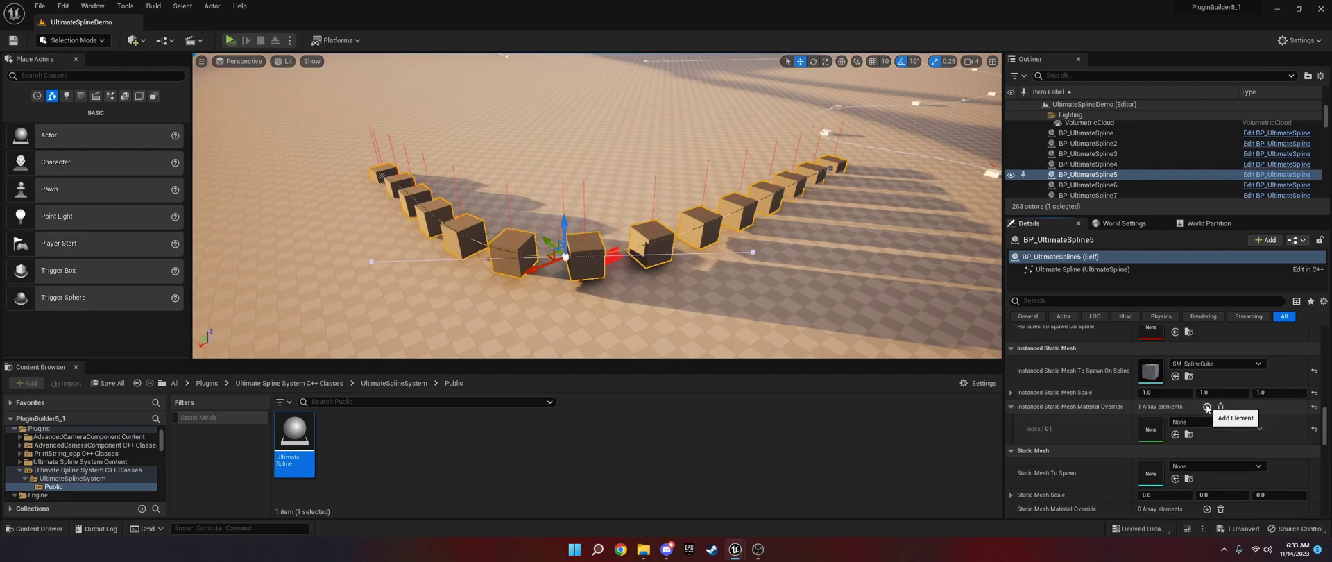
left_click(1189, 376)
mouse_move(309, 427)
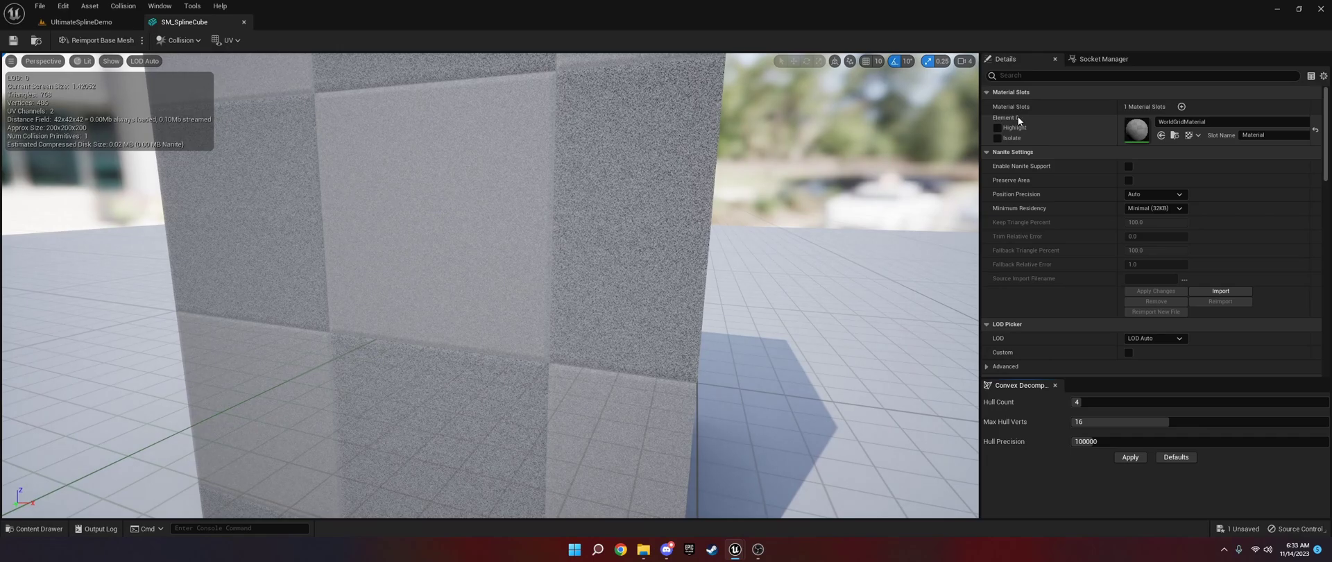
left_click(81, 22)
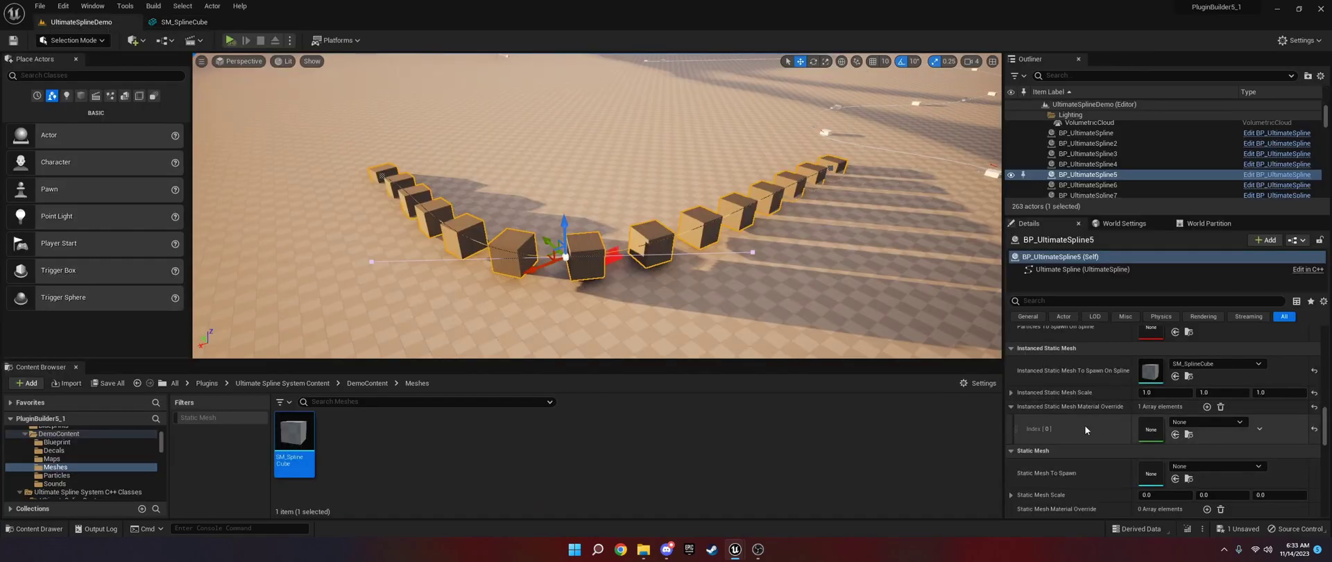
- Add four more elements to Instanced Static Mesh Material Override and compare them with SM_SplineCube's material slots
left_click(1208, 407)
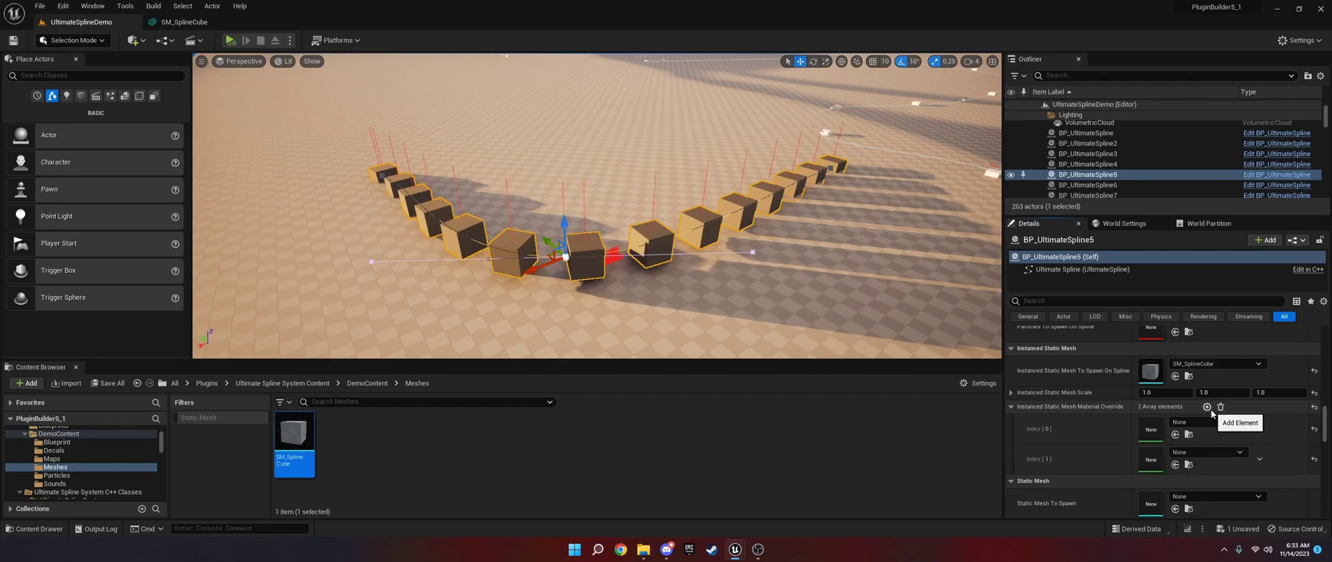
left_click(1208, 408)
left_click(1208, 408)
left_click(1208, 408)
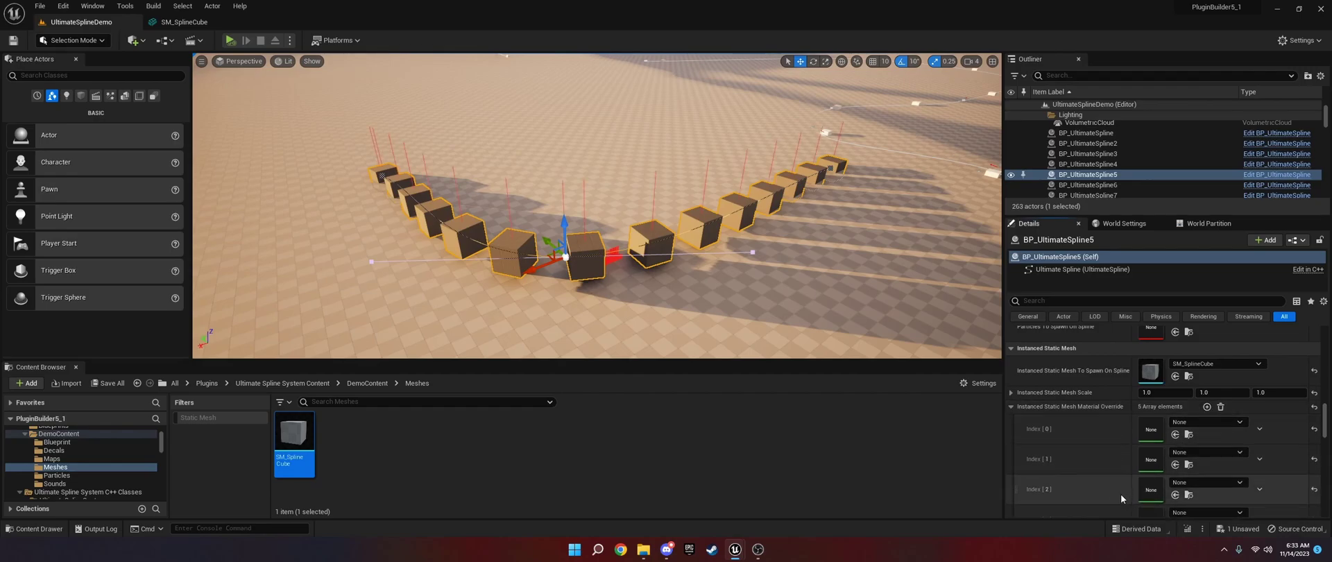
left_click(184, 21)
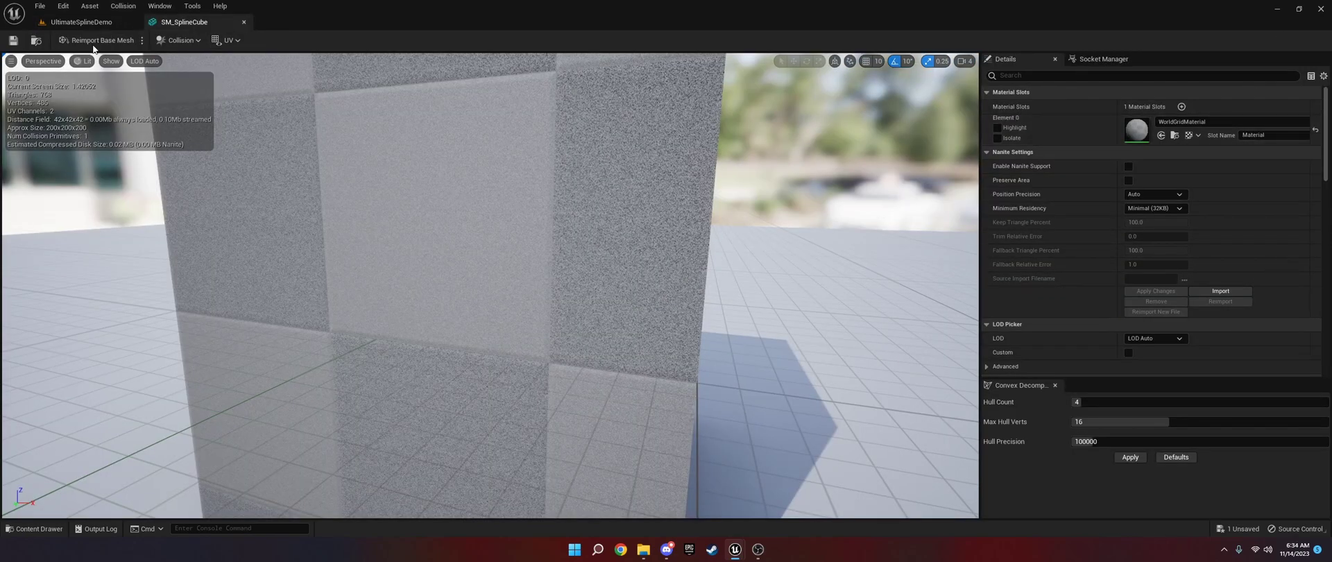
left_click(81, 22)
- Delete all five elements from the Instanced Static Mesh Material Override array of BP_UltimateSpline5
scroll(1320, 398, "down", 2)
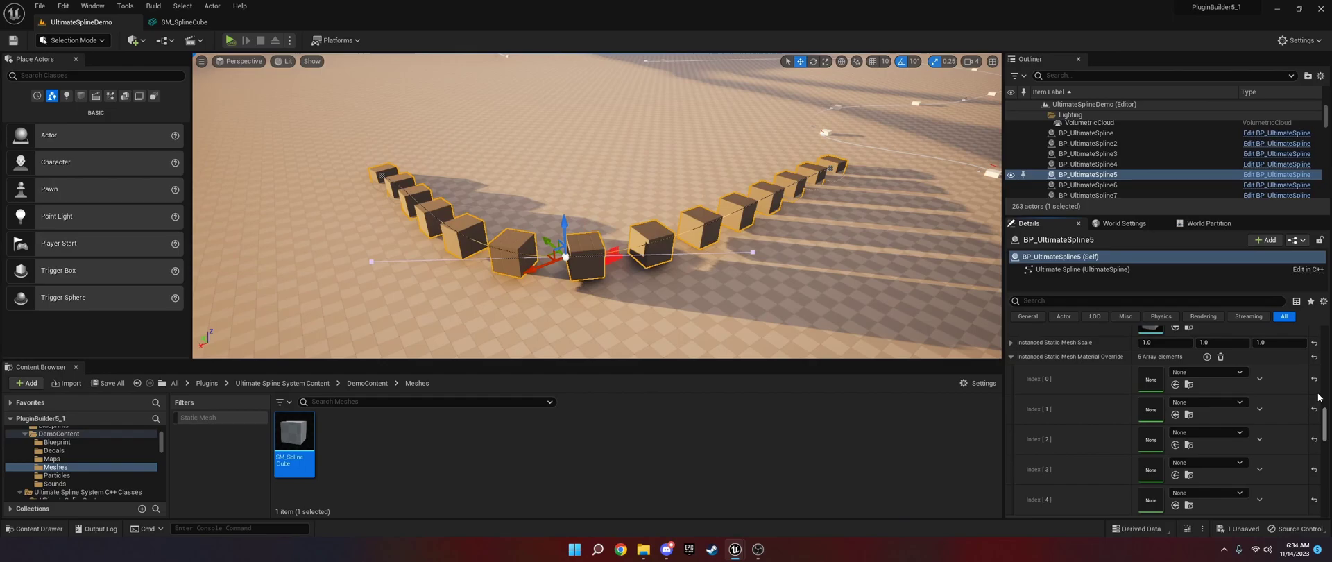
left_click(1260, 379)
left_click(1275, 407)
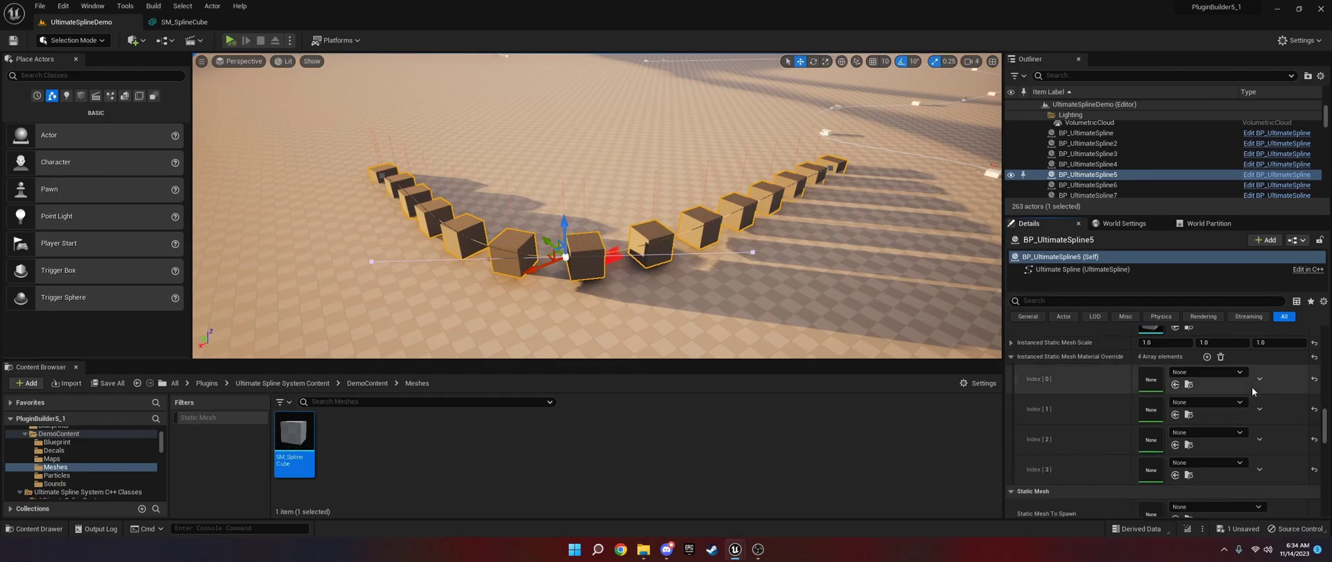
left_click(1259, 379)
left_click(1267, 406)
left_click(1260, 379)
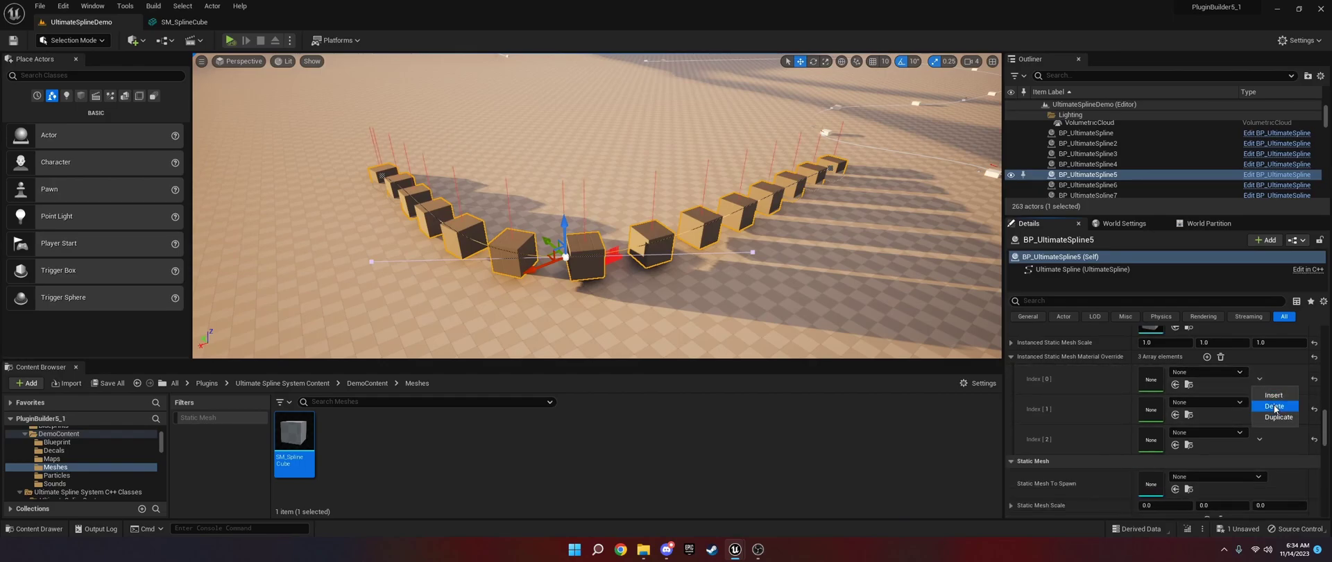
left_click(1275, 407)
left_click(1259, 379)
left_click(1274, 406)
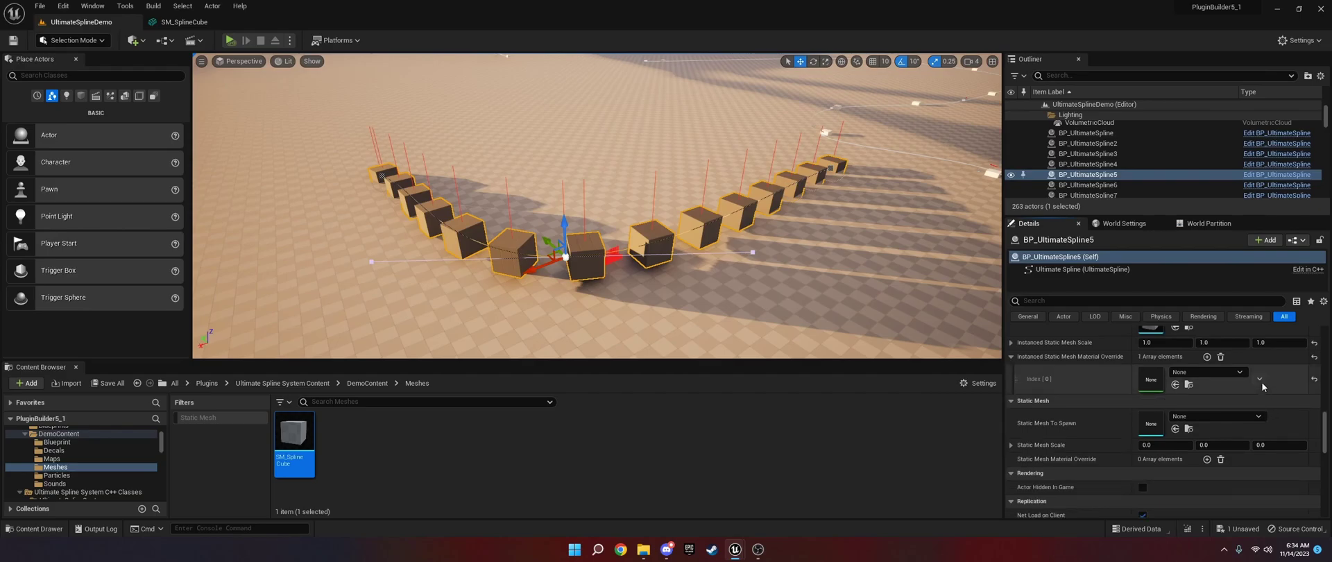
left_click(1259, 379)
left_click(1274, 407)
- Enable Allow Snap To Ground in the spline's settings
scroll(1118, 372, "down", 5)
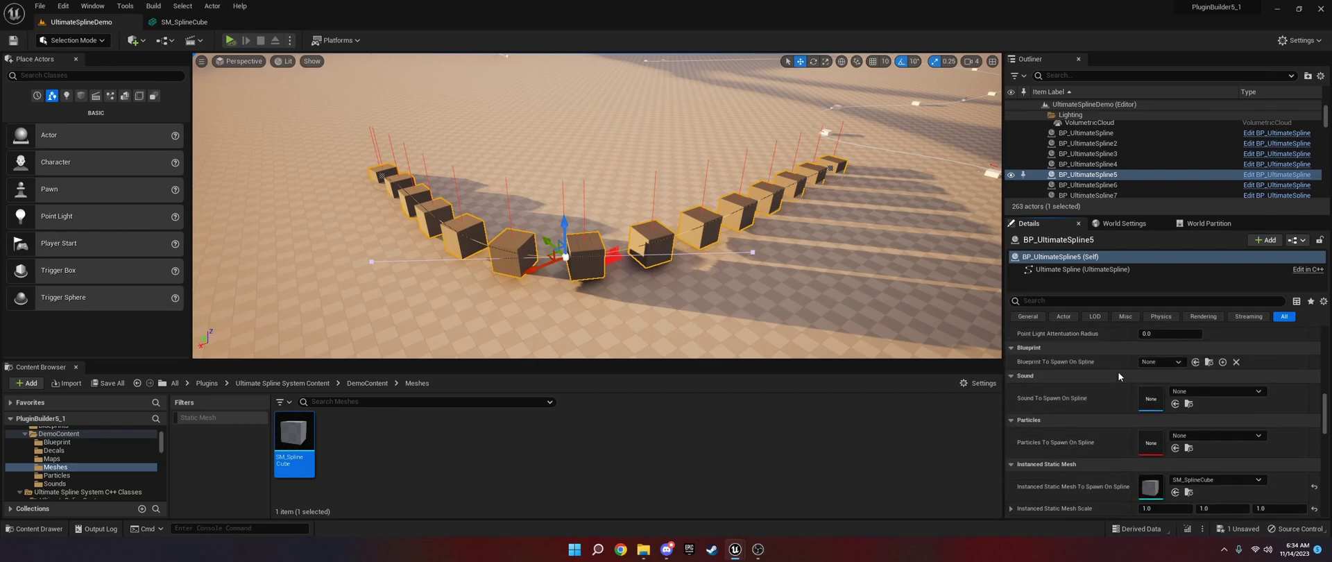
scroll(1118, 372, "up", 4)
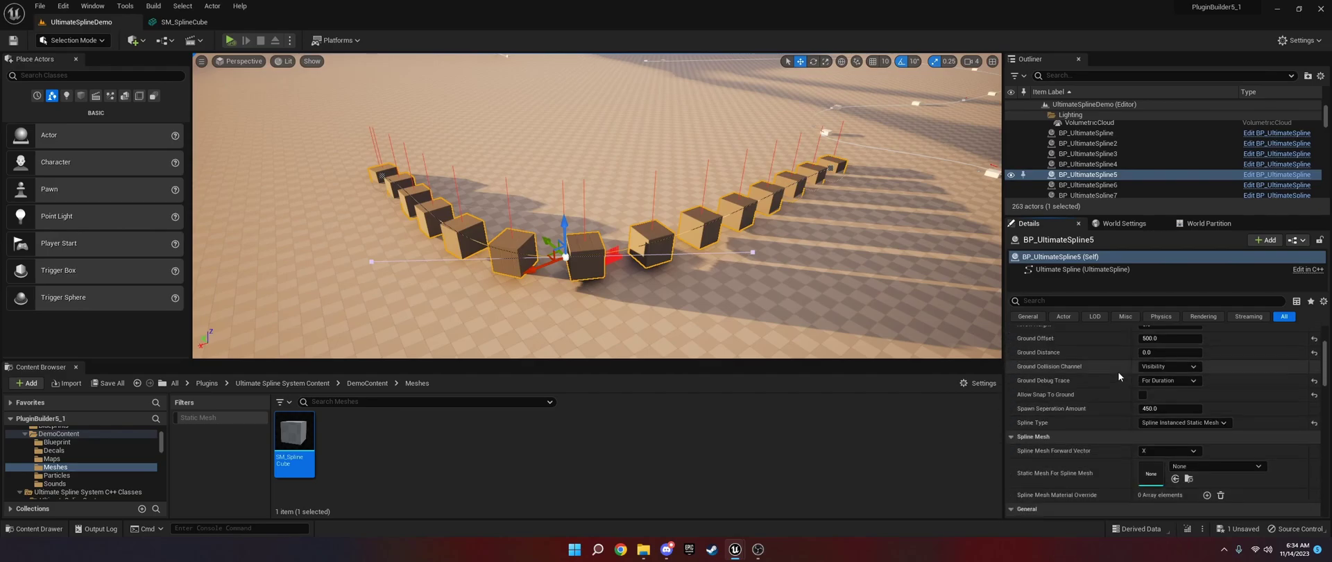
left_click(1143, 395)
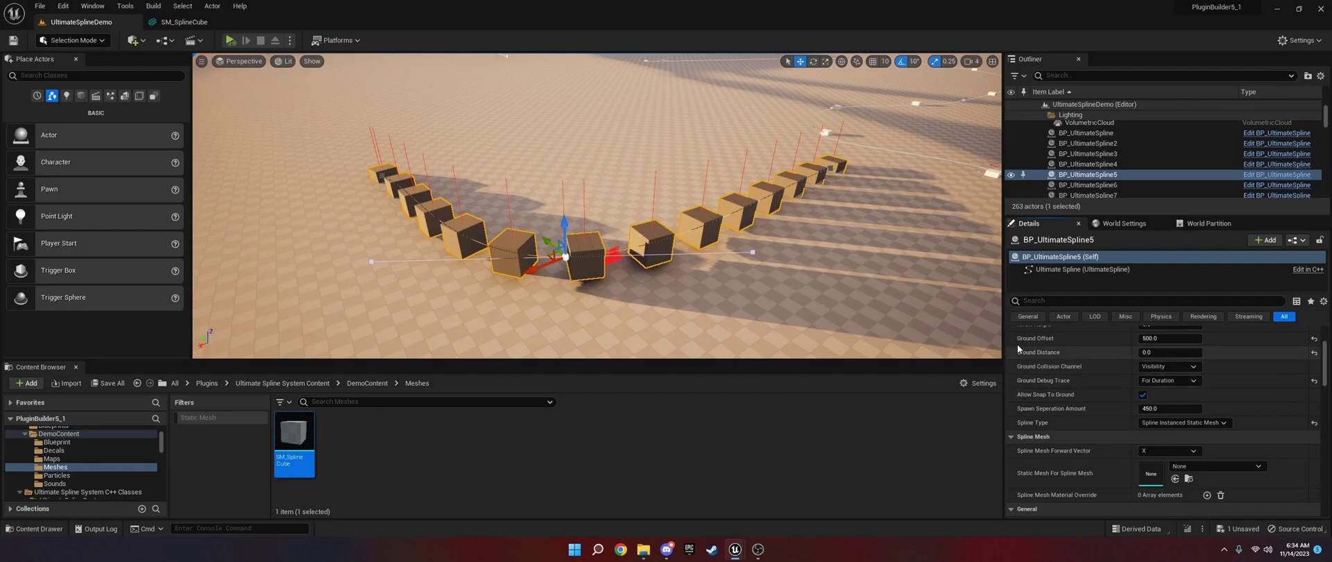
- Set the spline's Ground Offset to 2500 and its Arrow Height to 100
scroll(1114, 376, "up", 2)
scroll(1115, 376, "up", 1)
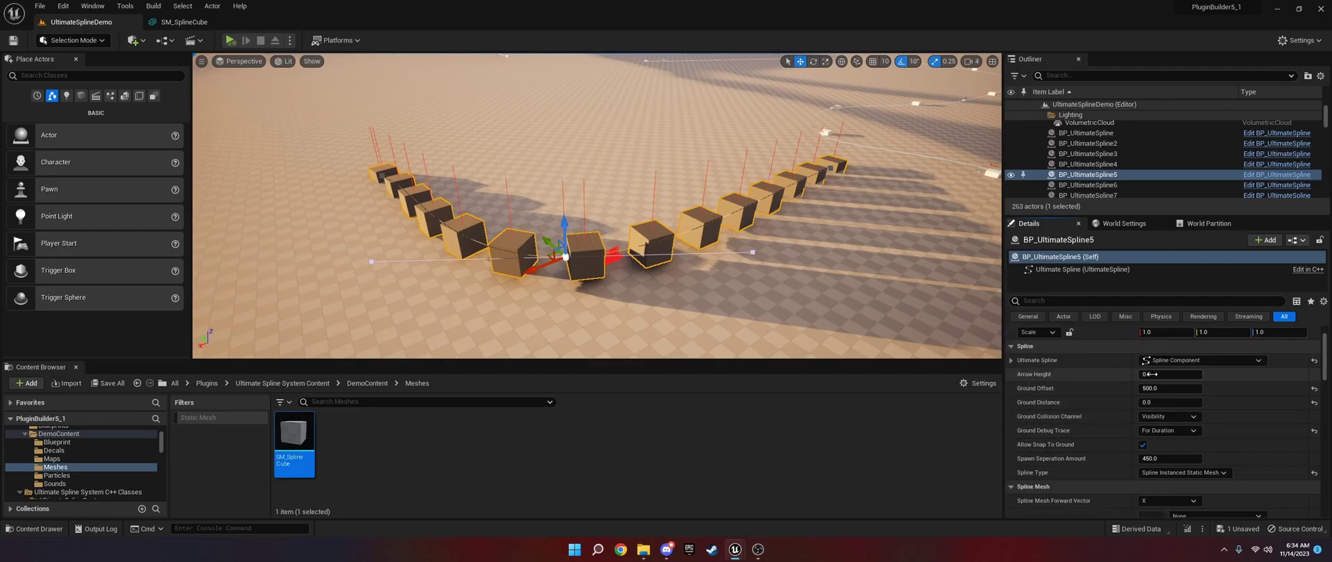
left_click(1150, 374)
left_click(1164, 388)
type("2")
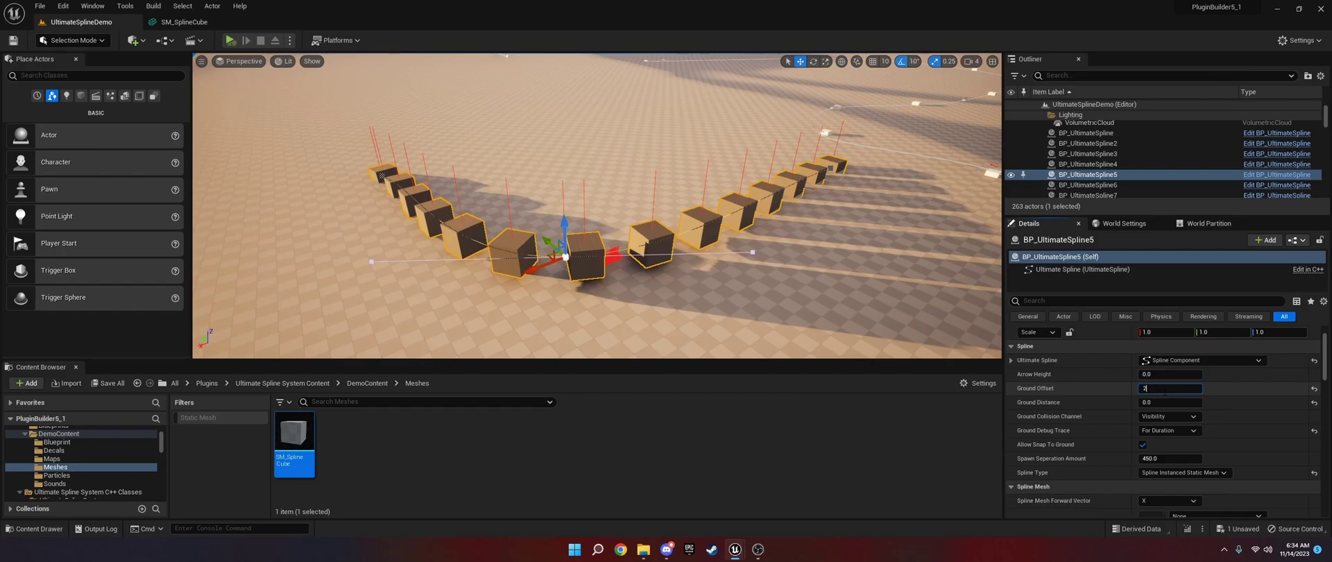
type("500")
key("Return")
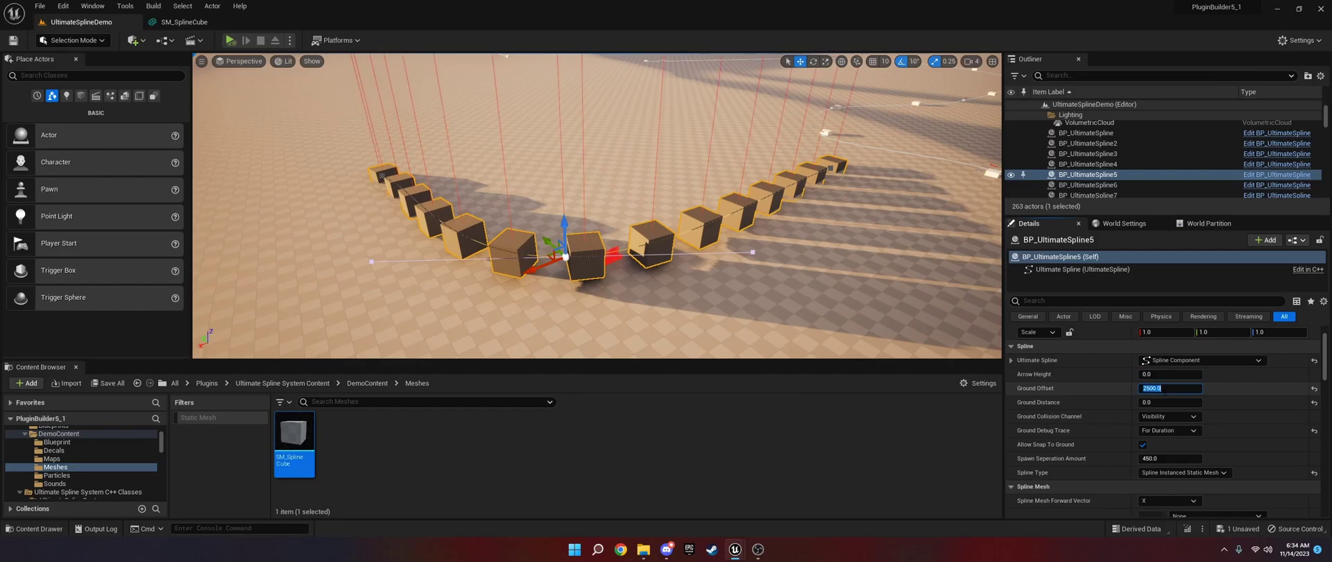
left_click(1165, 374)
type("100")
key("Return")
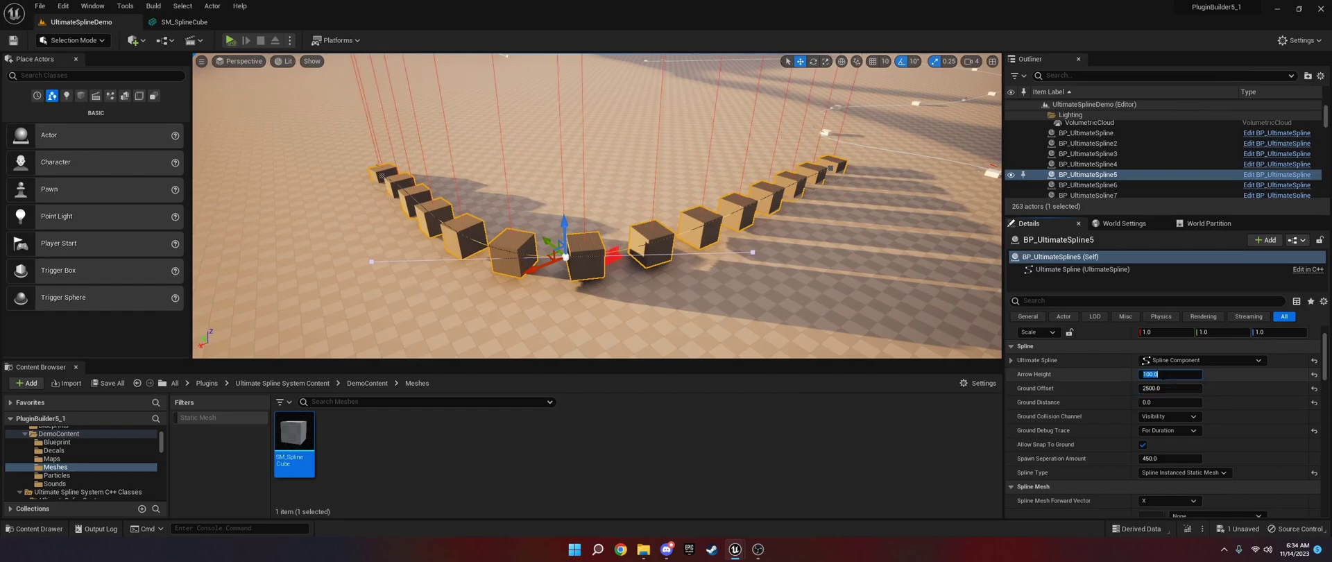
- Move the spline's middle point outward along the ground and raise it above the floor
left_click(582, 256)
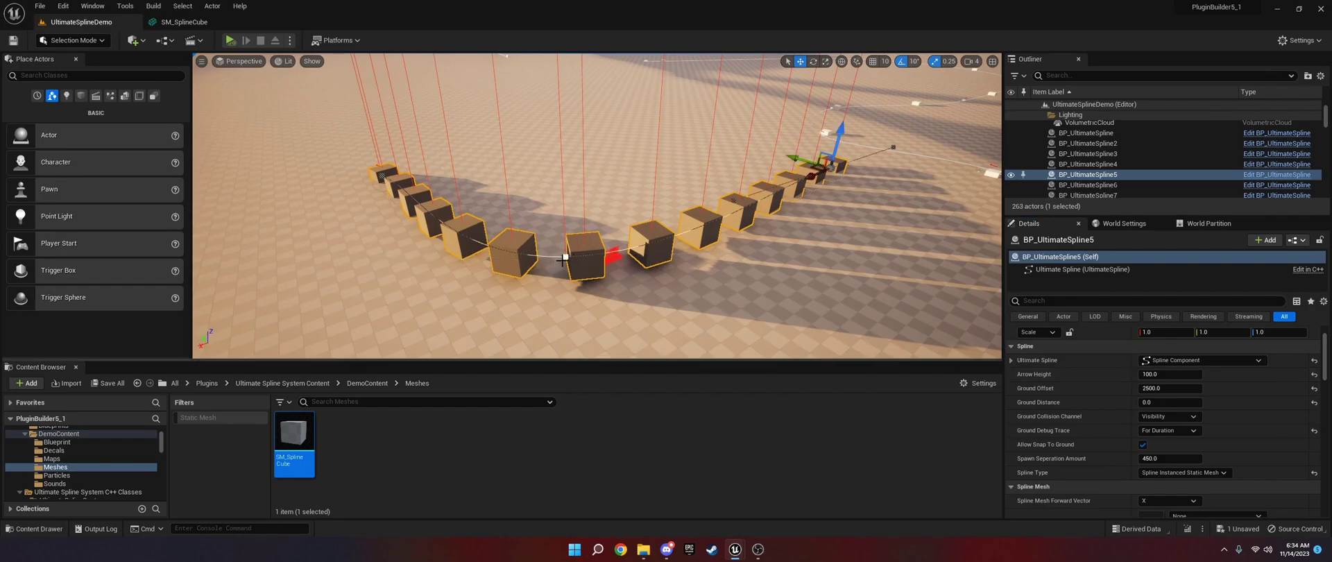
left_click(564, 258)
left_click_drag(543, 268, 509, 285)
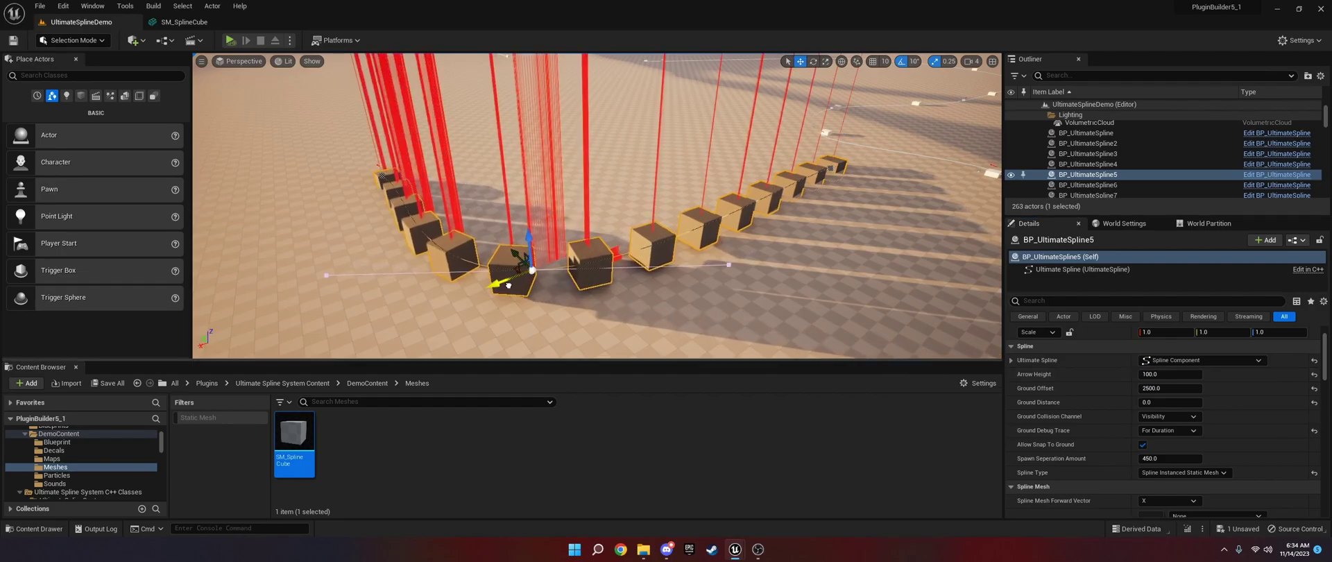
mouse_move(509, 285)
right_mouse_down()
mouse_move(389, 340)
mouse_move(333, 249)
mouse_move(375, 242)
mouse_move(509, 295)
right_mouse_up()
key("w")
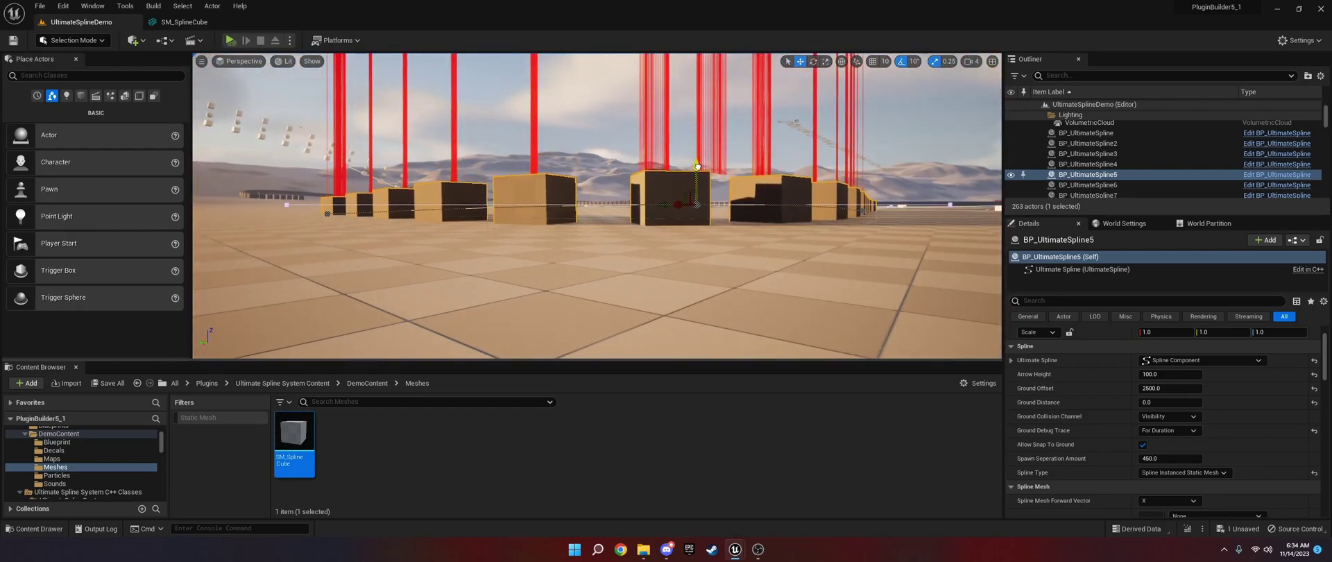
left_click_drag(697, 167, 698, 123)
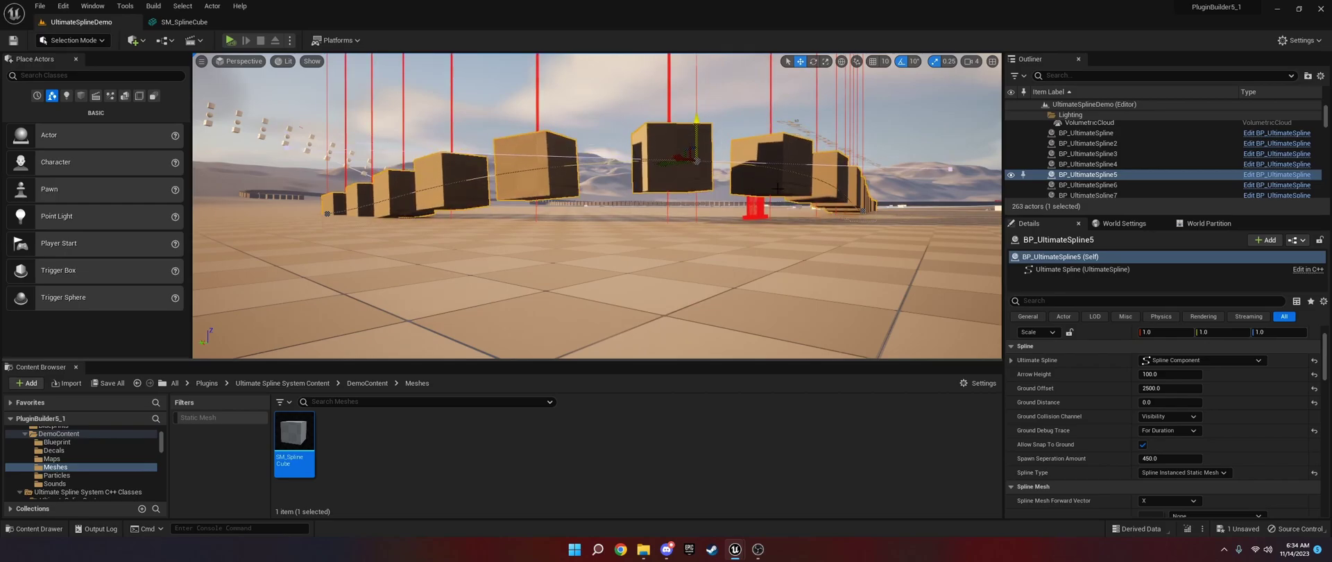
- Set the spline's Ground Distance to 2500 and its Ground Offset to 100
left_click(1170, 403)
type("25")
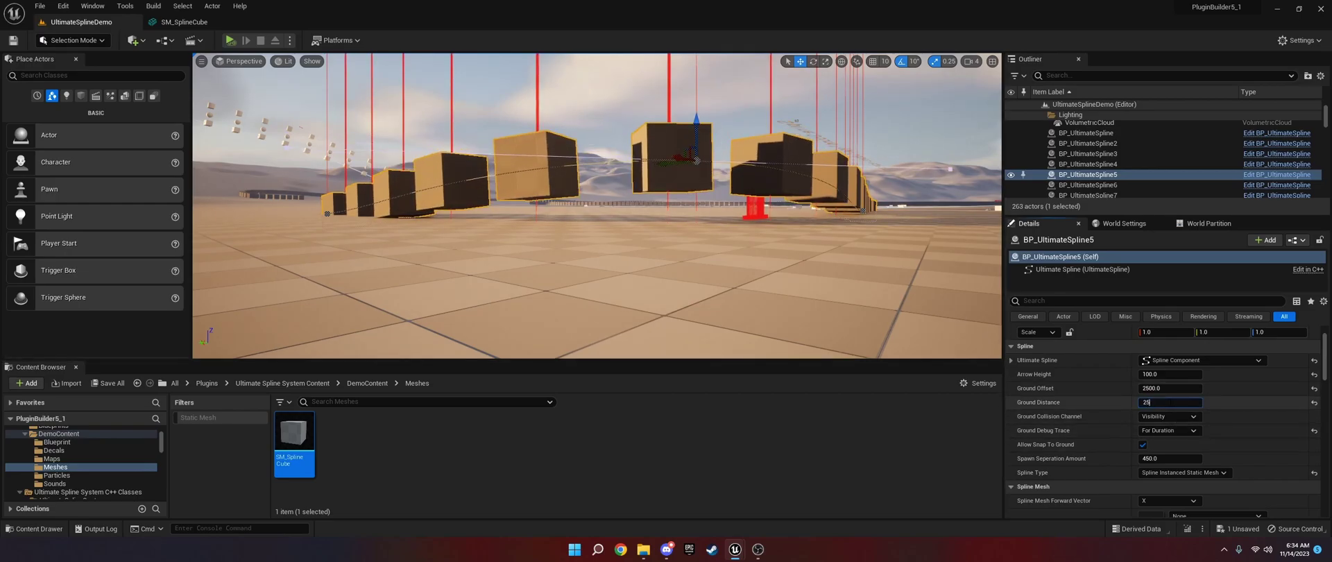
type("00")
key("Return")
left_click(1170, 387)
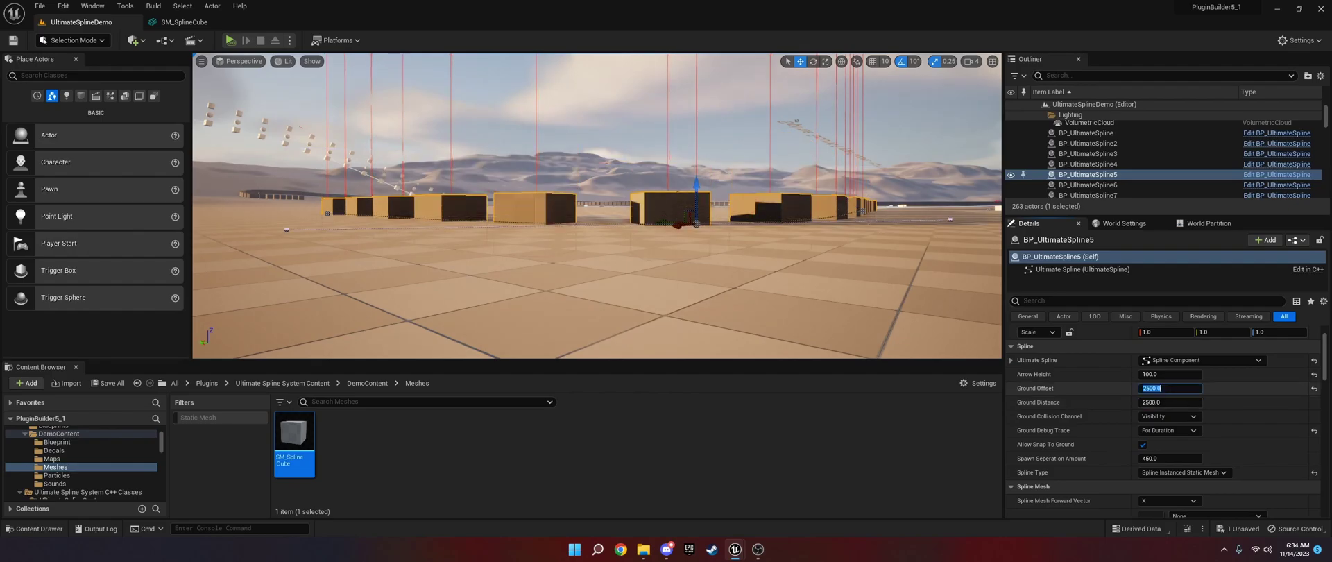
type("100")
key("Return")
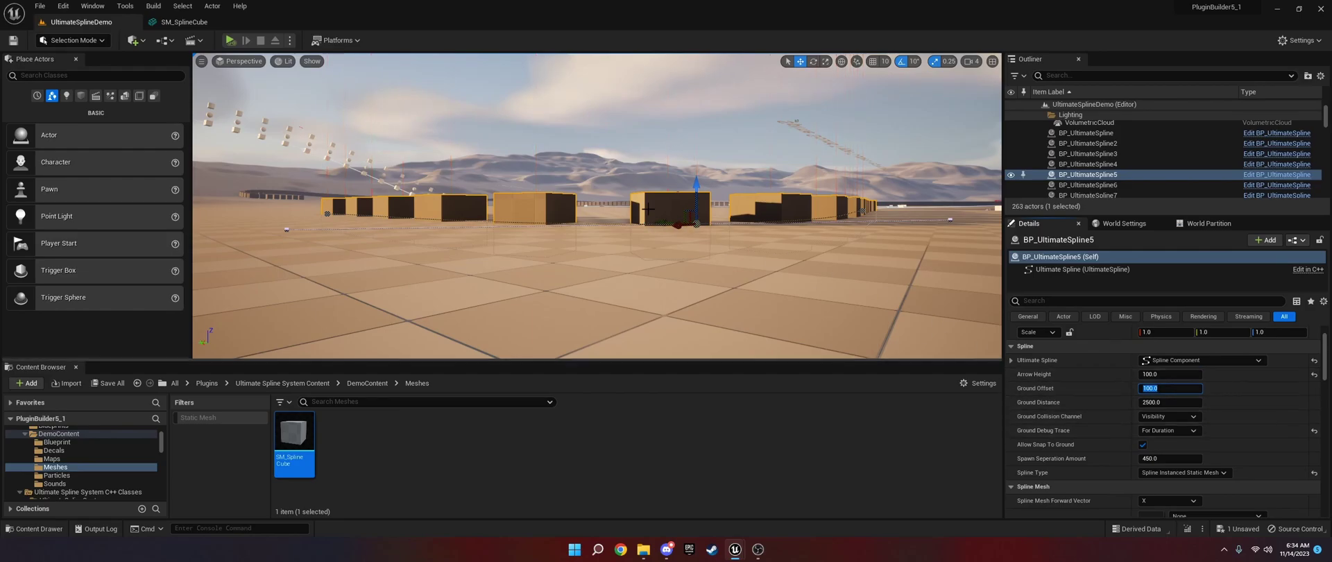
- Set the Spawn Height to 100 and inspect how the cubes sit on the ground
right_click_drag(644, 206, 619, 243)
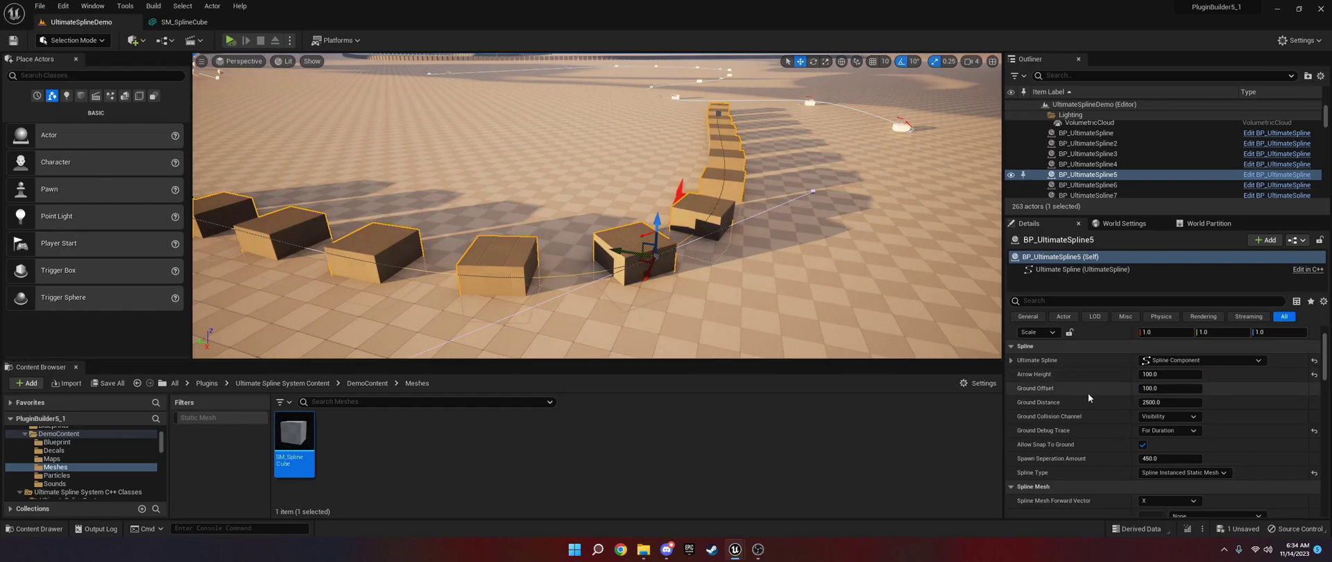
scroll(1087, 390, "down", 4)
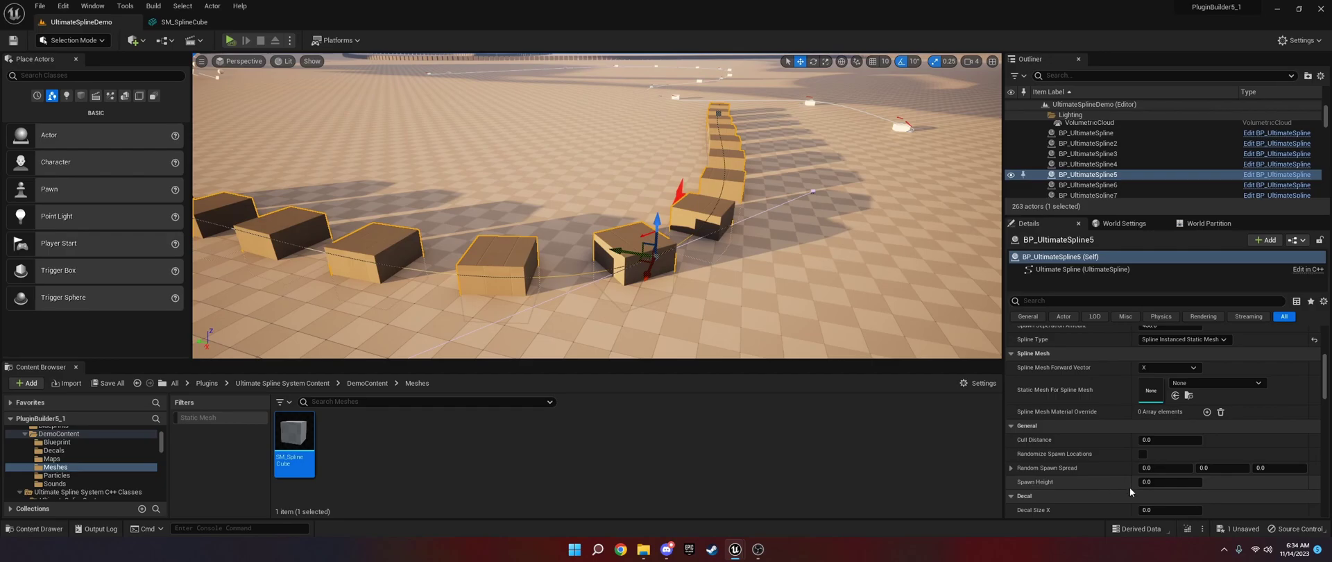
left_click(1170, 482)
type("100")
key("Return")
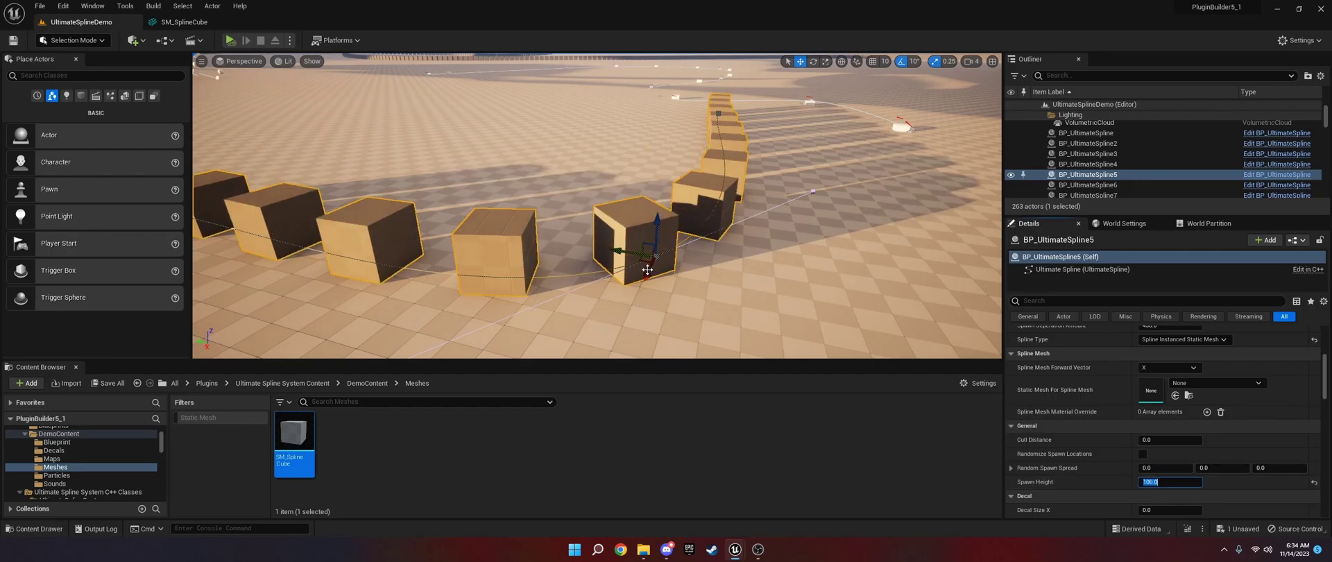
mouse_move(613, 300)
right_mouse_down()
mouse_move(486, 326)
mouse_move(596, 291)
right_mouse_up()
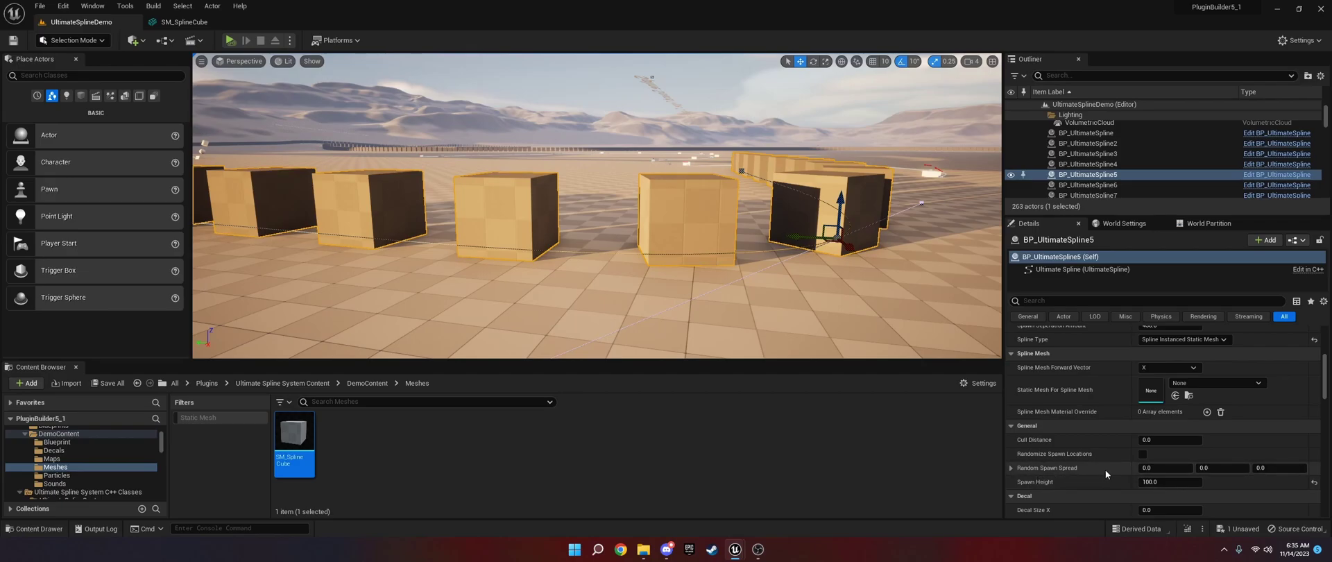
- Enable Randomize Spawn Locations and set the Random Spawn Spread to 500 on all three axes
left_click(1142, 454)
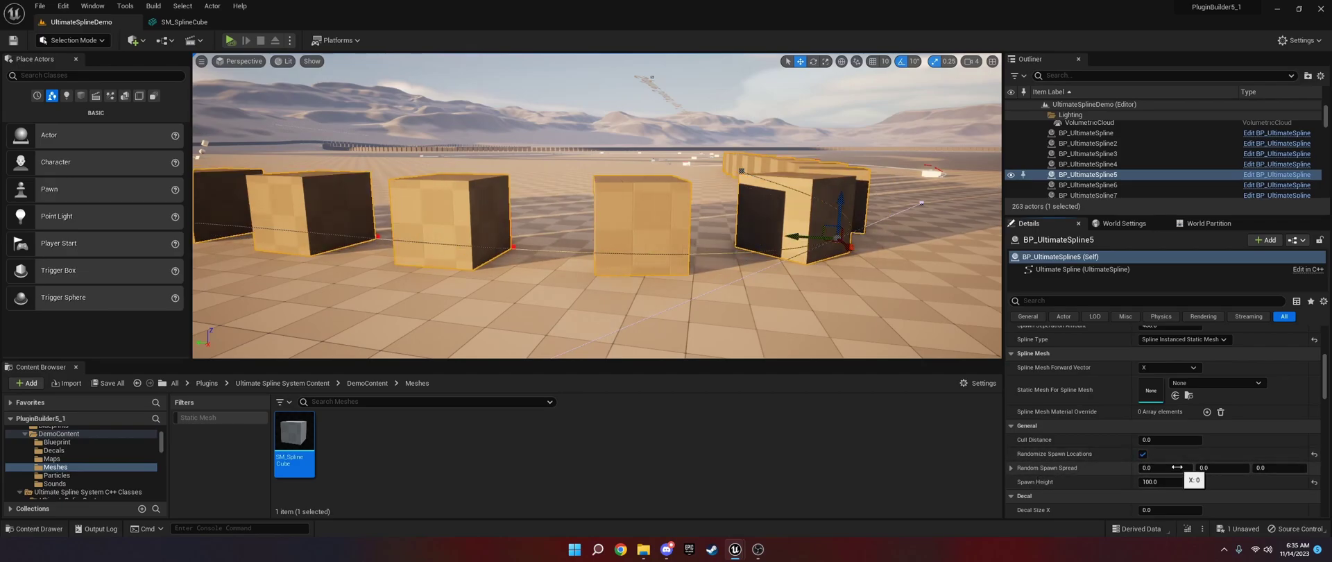
left_click(1177, 467)
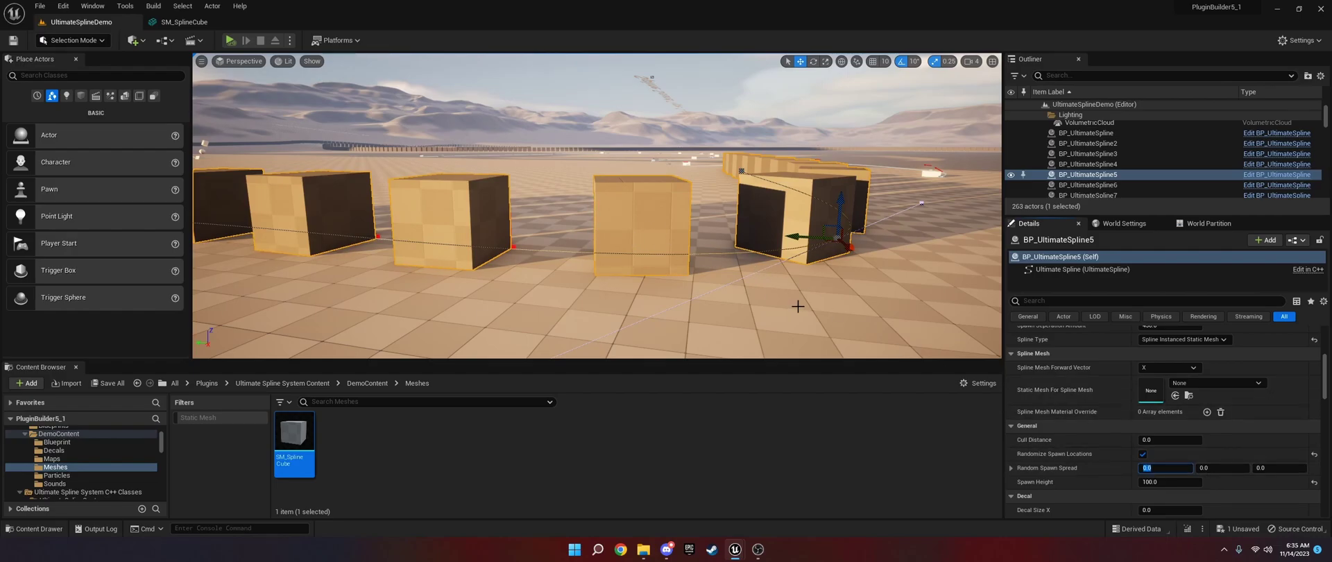
right_click_drag(794, 303, 622, 223)
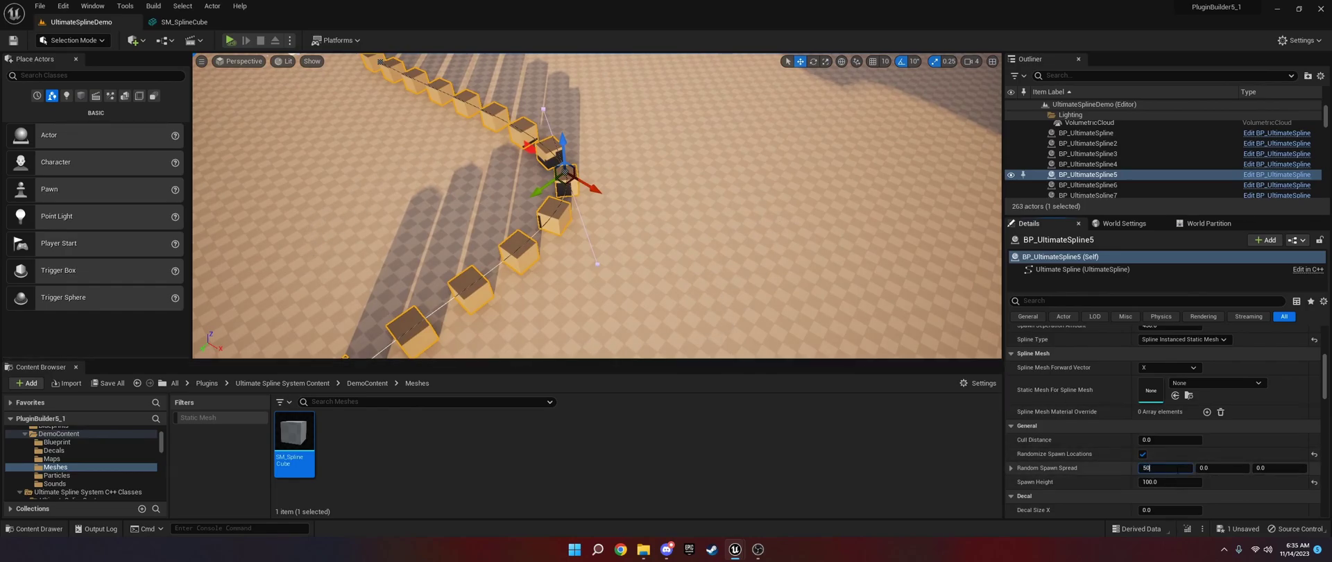
type("0")
key("Tab")
type("500")
key("Tab")
type("500")
key("Return")
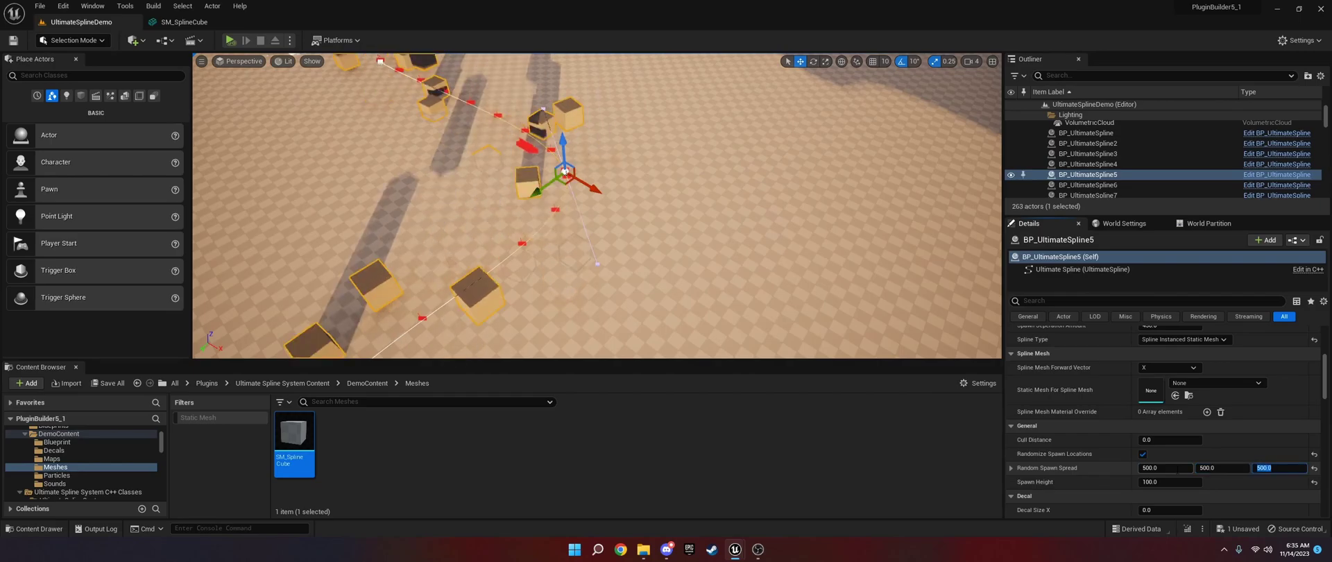
- Set the Z value of Random Spawn Spread to 0 and inspect the scattered cubes
type("0")
key("Return")
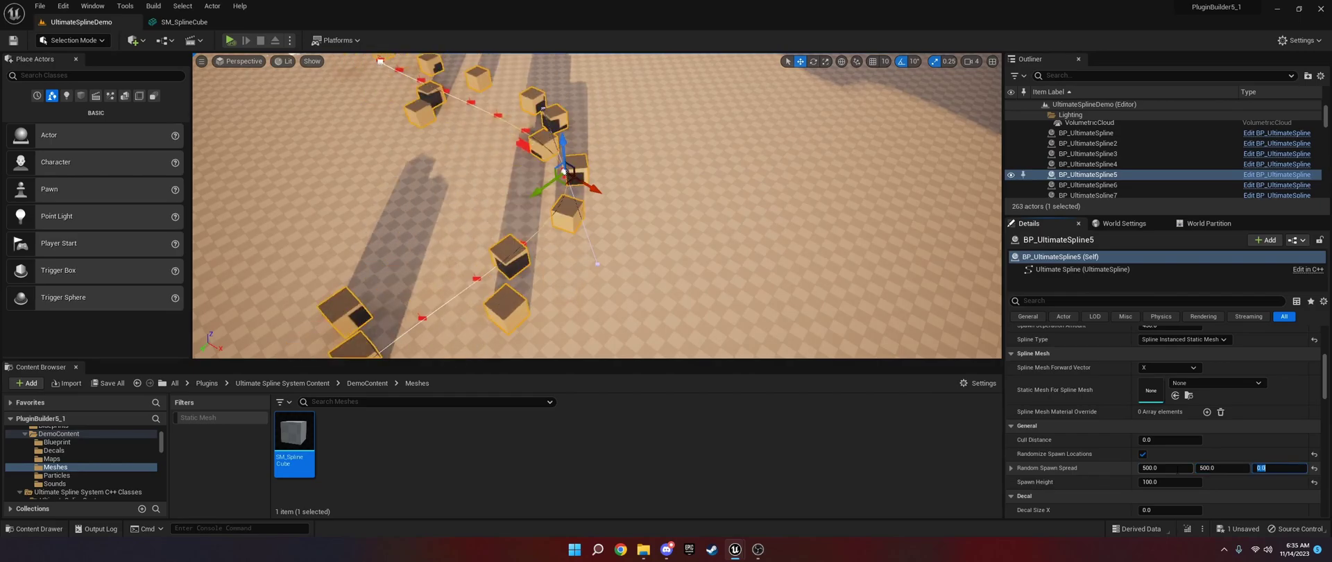
right_click_drag(714, 185, 575, 185)
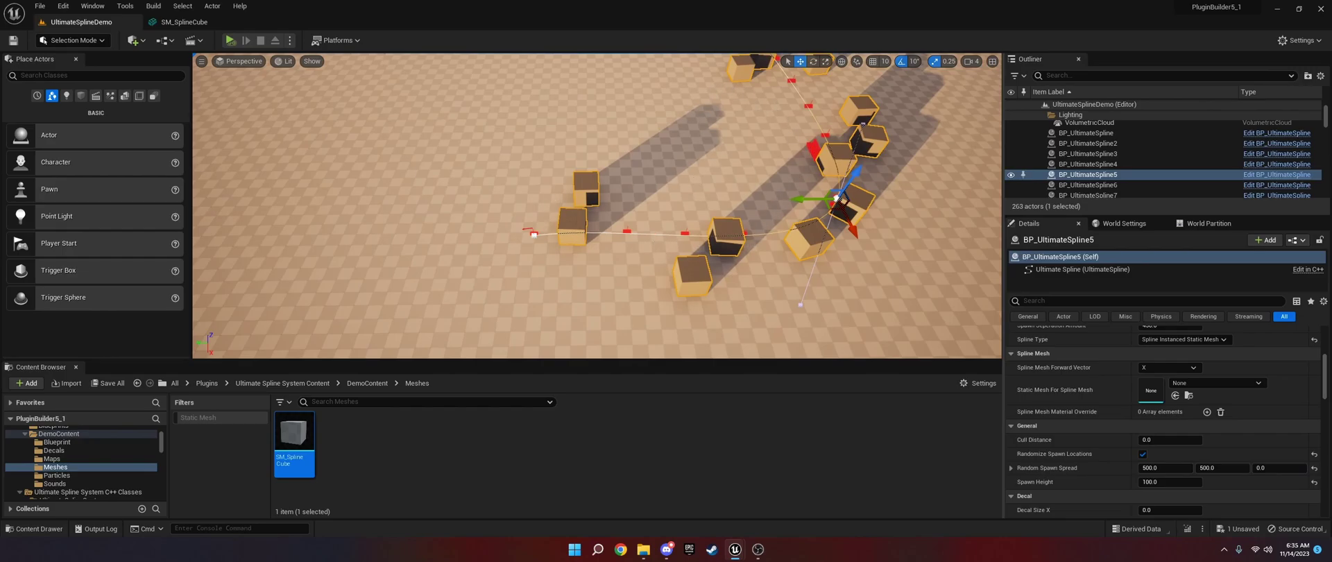
mouse_move(774, 211)
right_mouse_down()
mouse_move(875, 211)
mouse_move(775, 202)
right_mouse_up()
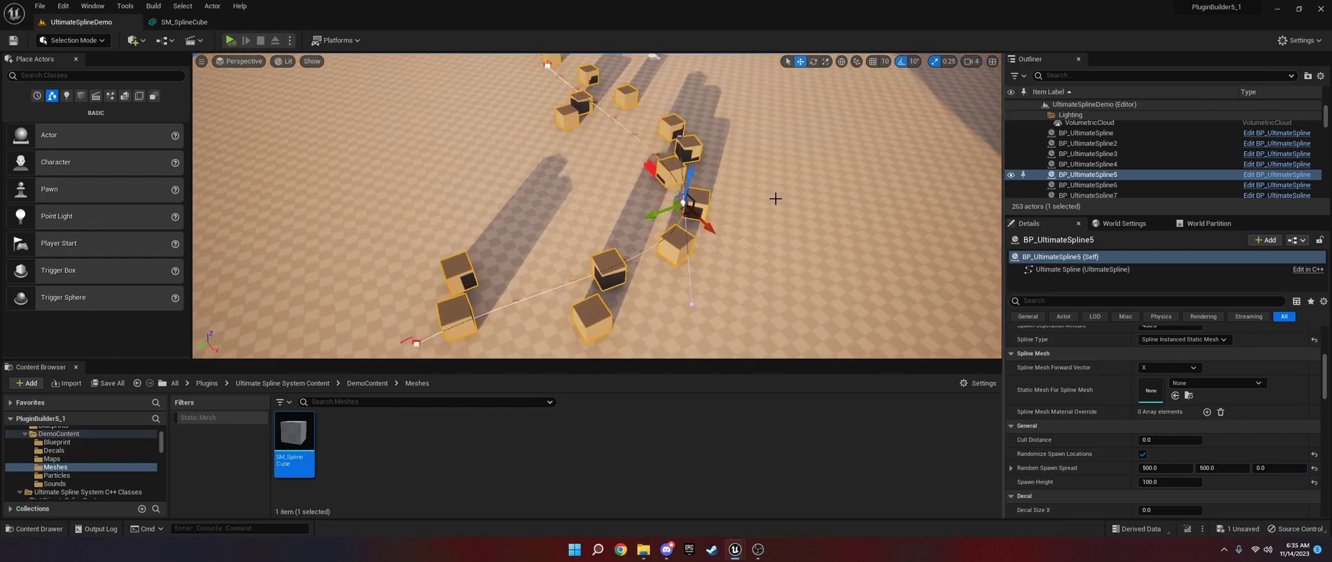
- Reselect BP_UltimateSpline5 and disable Randomize Spawn Locations
left_click(716, 200)
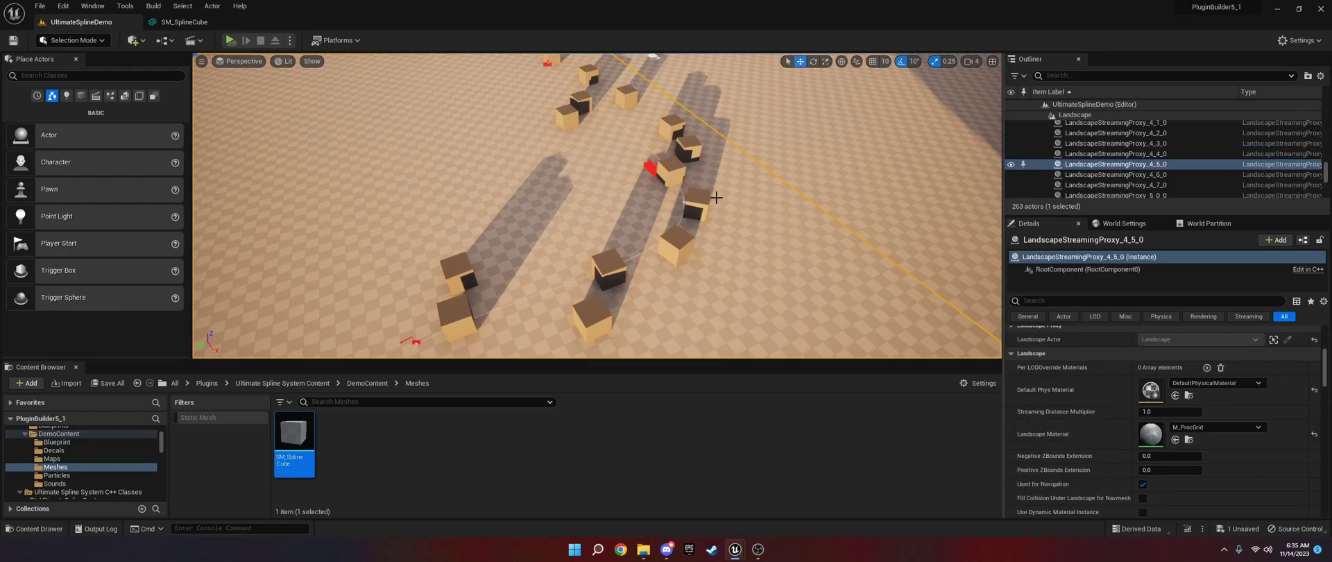
left_click(692, 195)
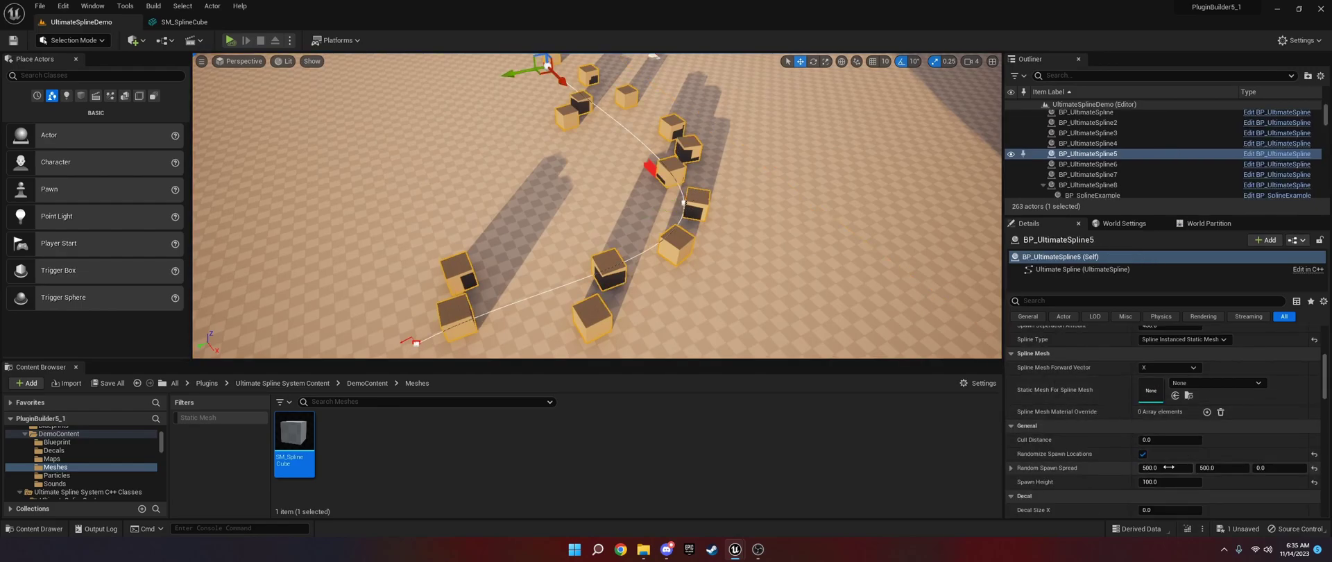
left_click(1143, 455)
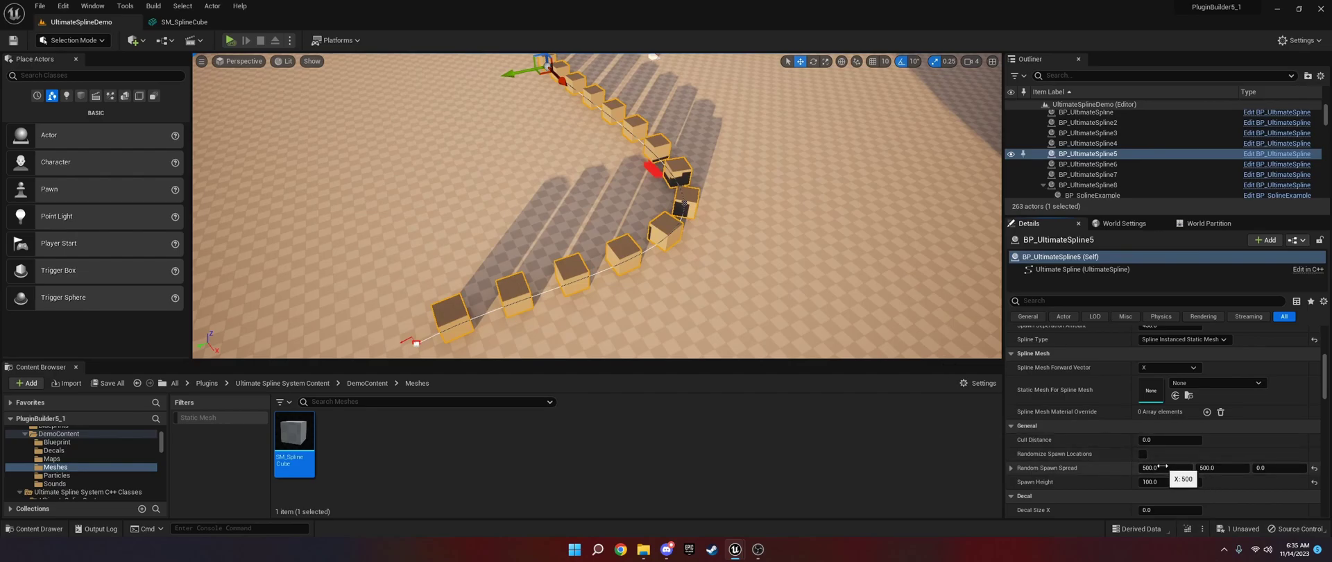
- Set the Cull Distance to 5000 and check the cubes' visibility from different distances along the spline
left_click(1168, 440)
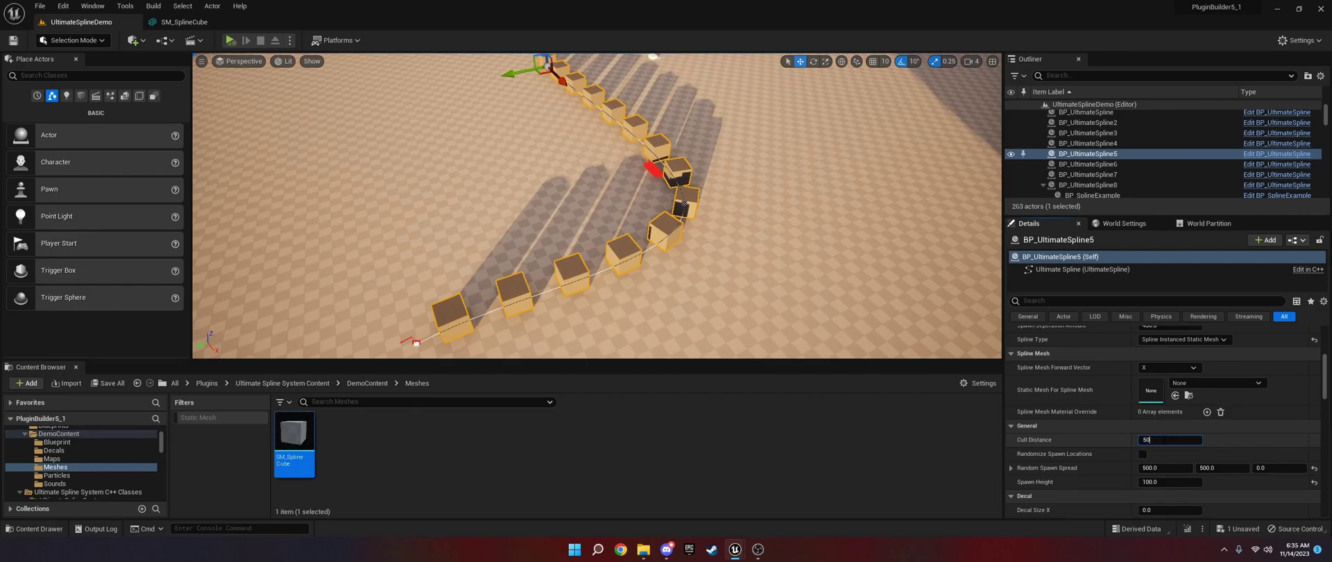
key("Return")
right_click_drag(836, 282, 822, 199)
key("w")
key("w")
key("s")
key("w")
key("w")
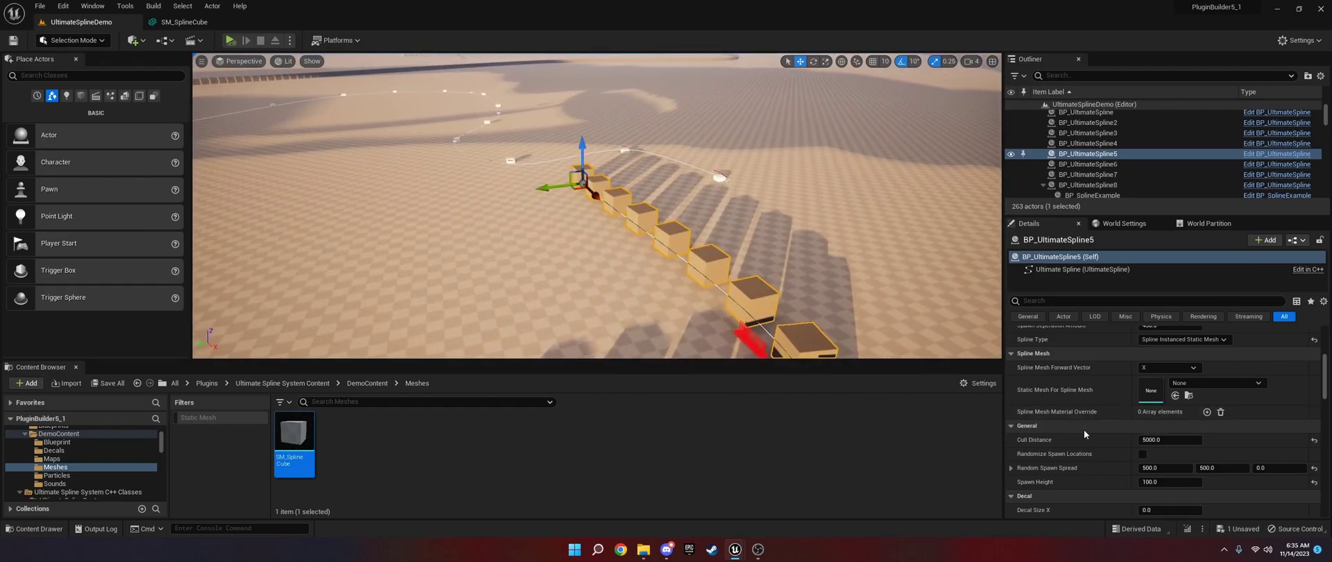
scroll(1082, 415, "up", 1)
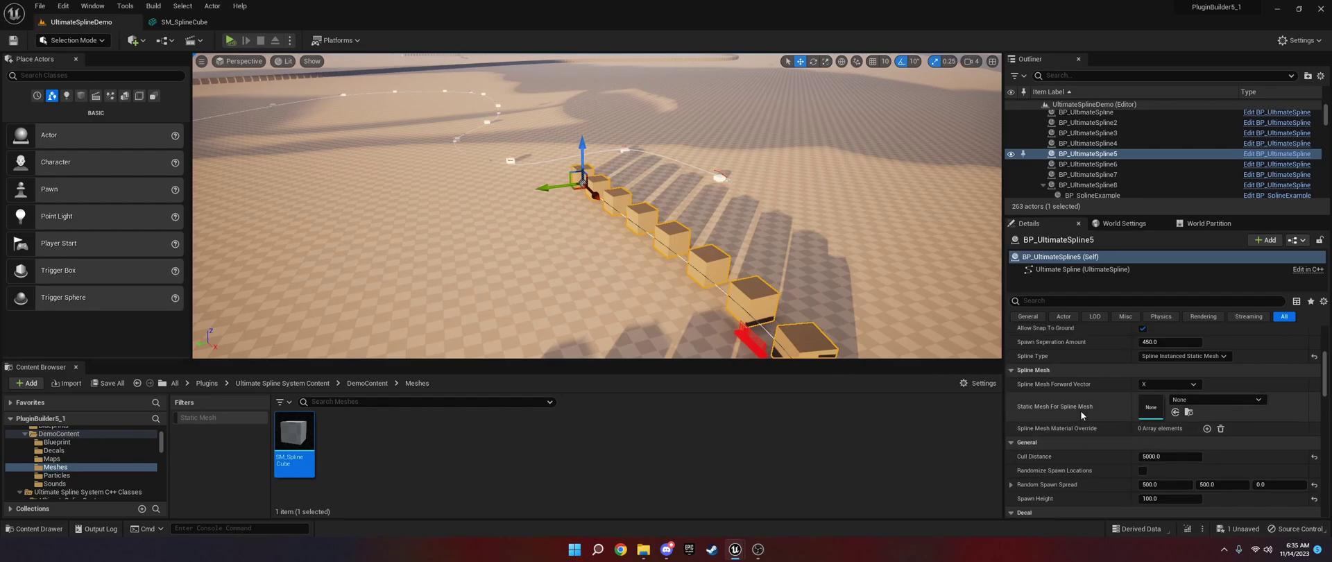
scroll(1081, 415, "down", 5)
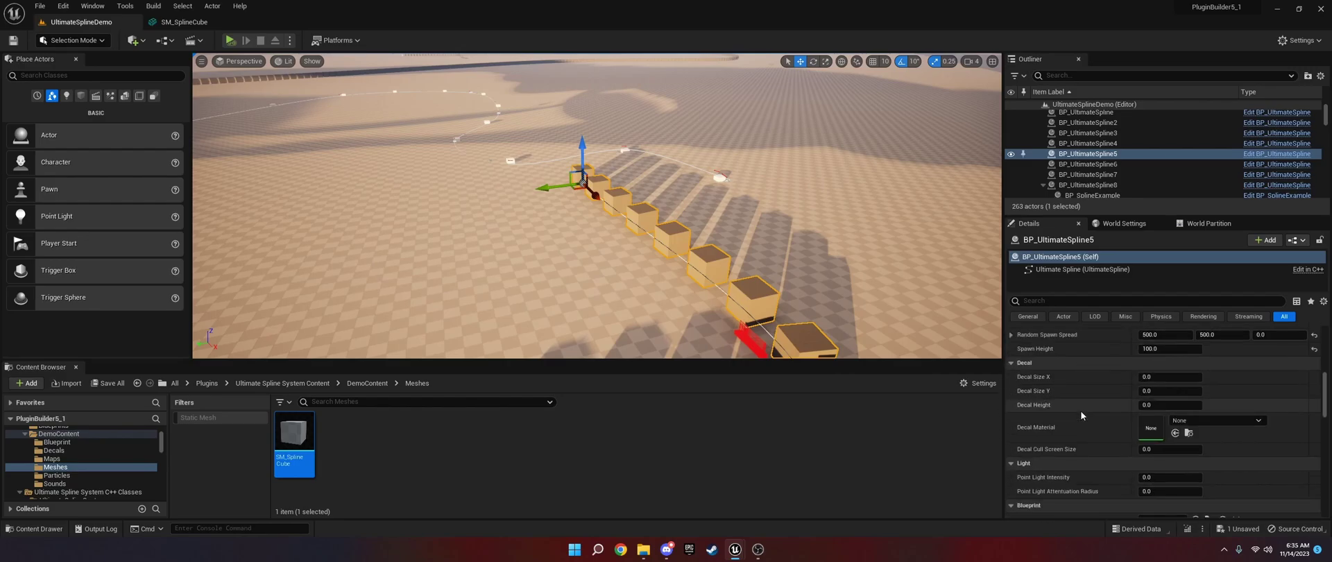
scroll(1089, 473, "down", 3)
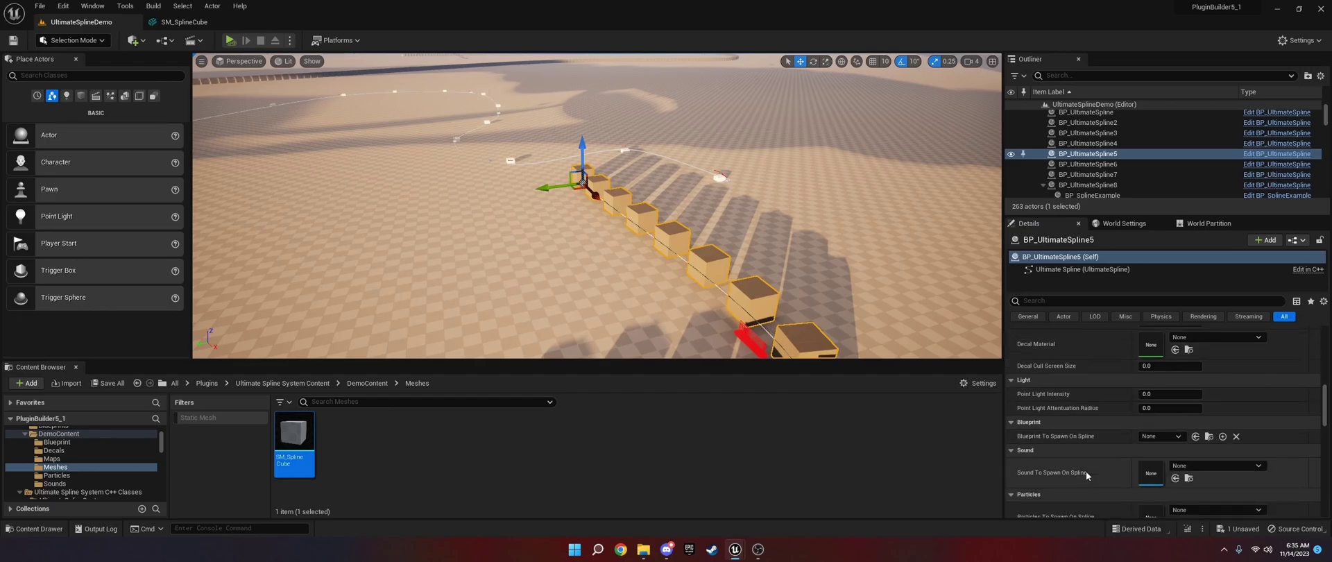
scroll(1085, 465, "up", 8)
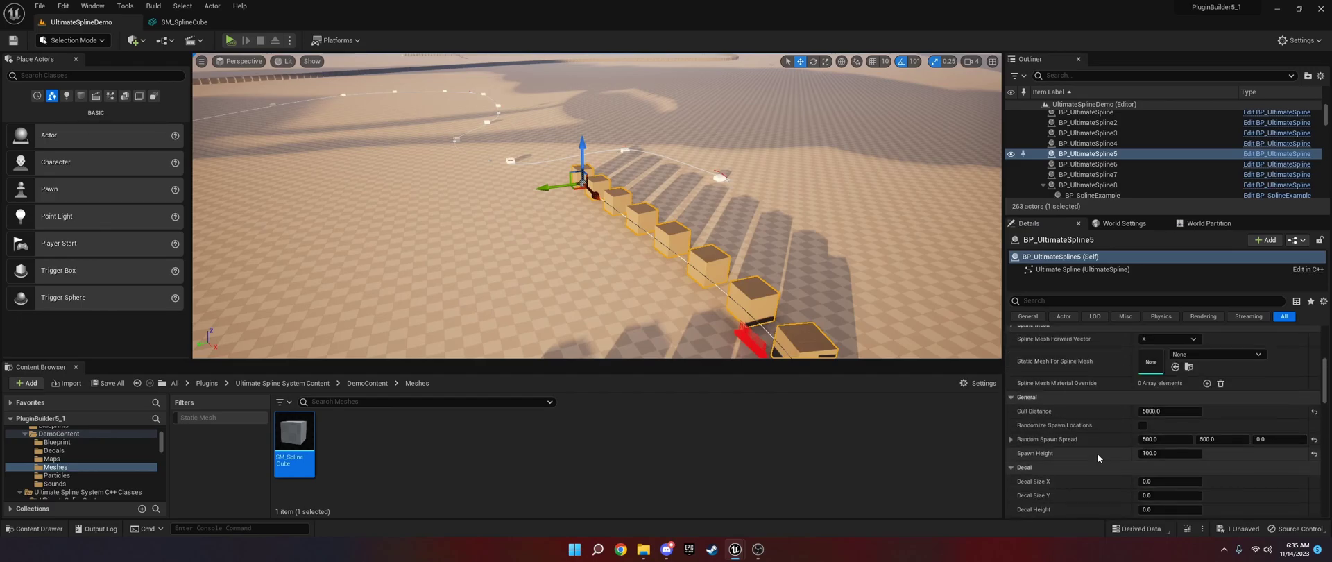
left_click(1164, 395)
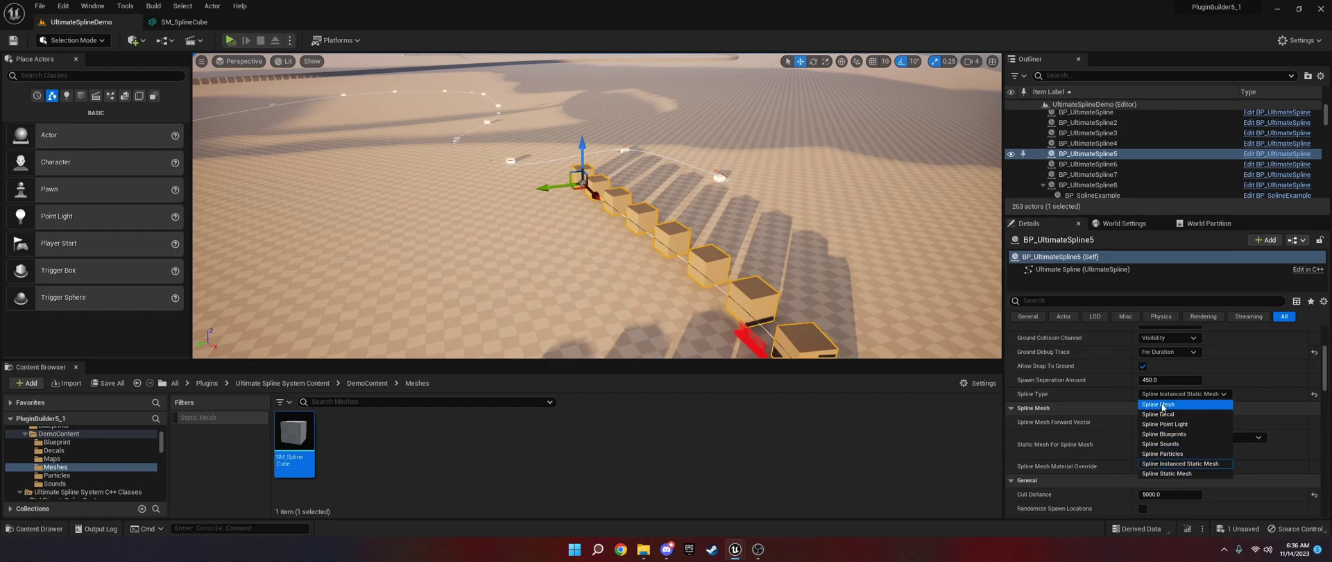
left_click(1079, 395)
- Set the Spawn Seperation Amount of BP_UltimateSpline5 to 1200 and inspect the cube spacing along the spline
left_click(1176, 378)
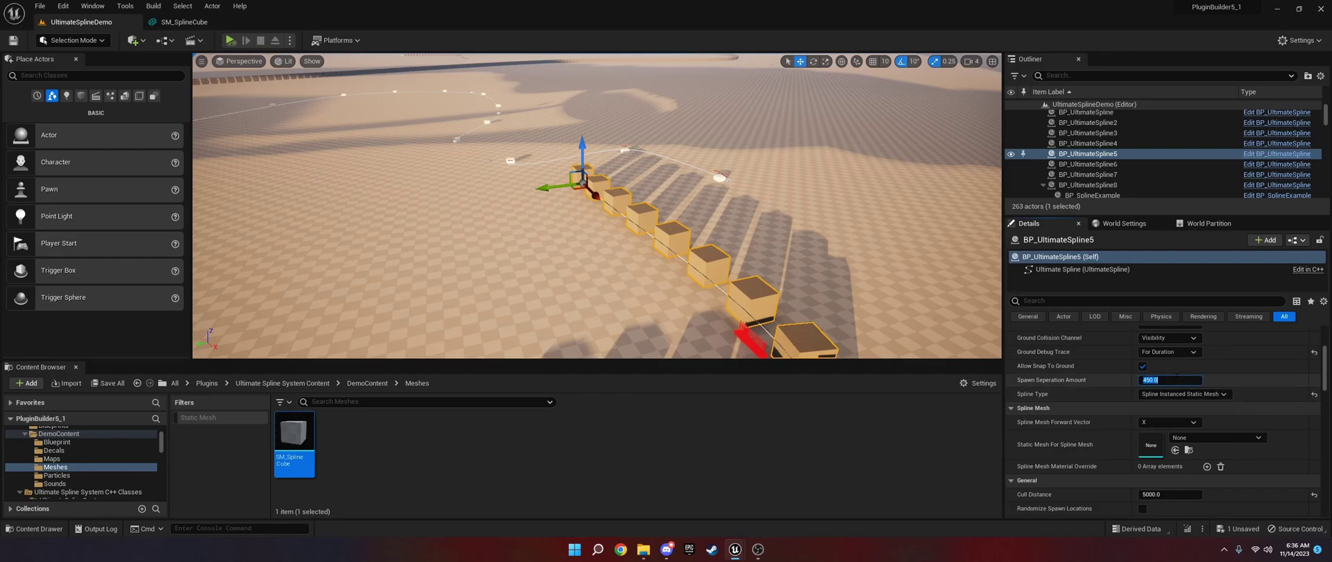
type("1200")
key("Return")
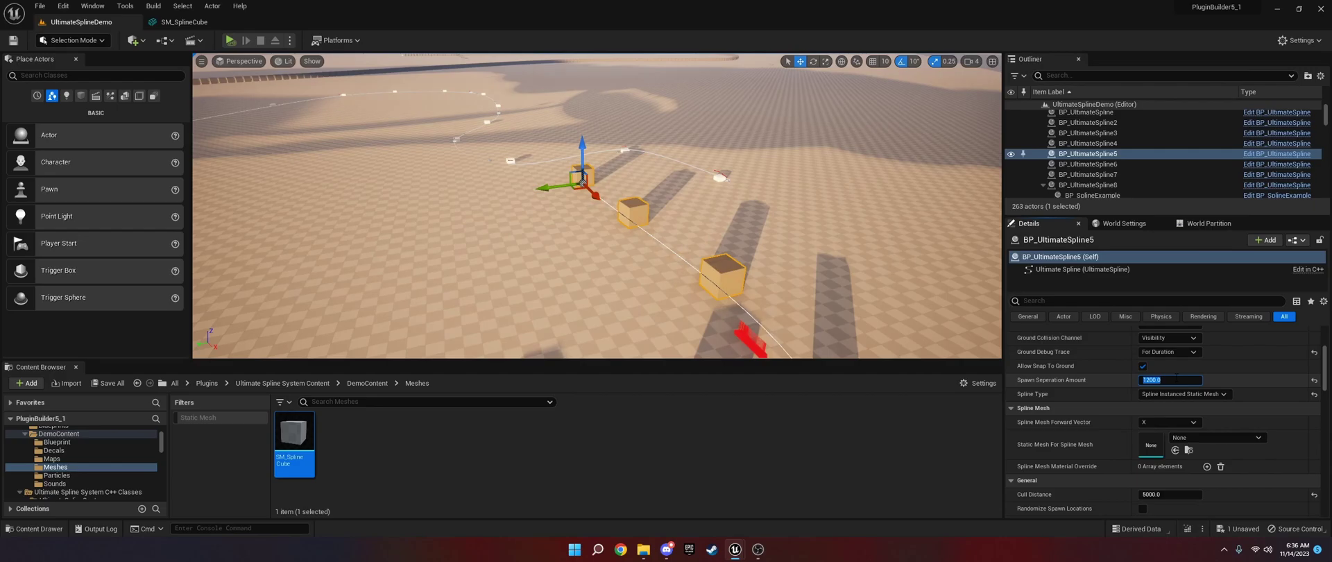
right_click_drag(789, 244, 789, 244)
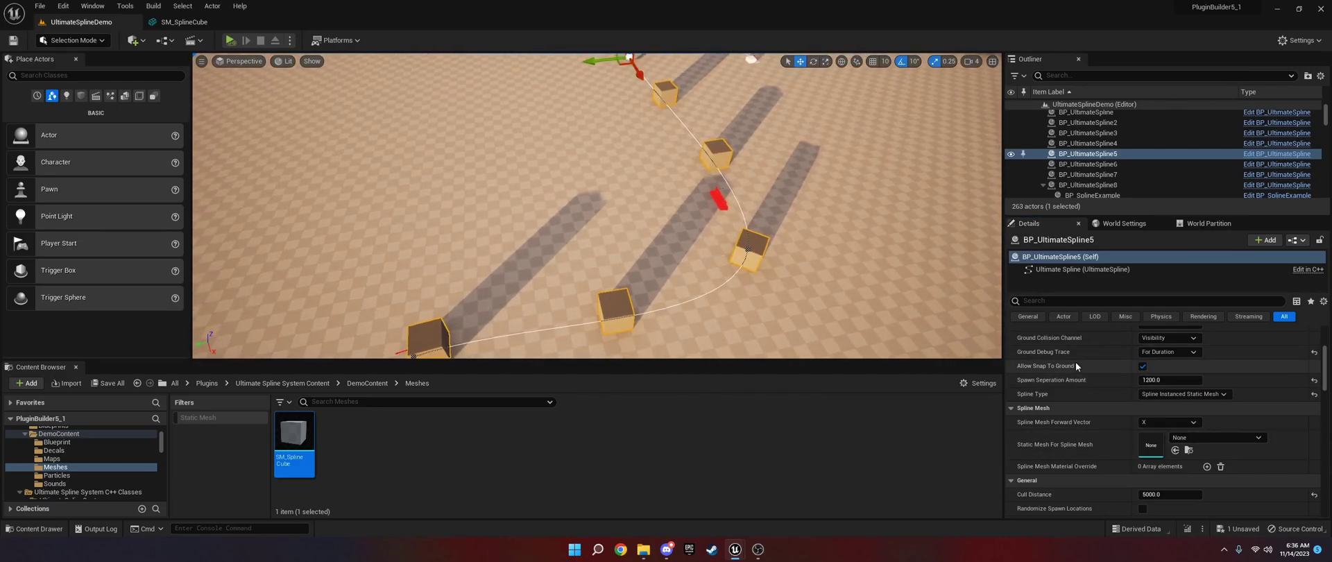
- Try Spawn Seperation Amount values of 50, 5 and 11 on the instanced cubes
left_click(1166, 380)
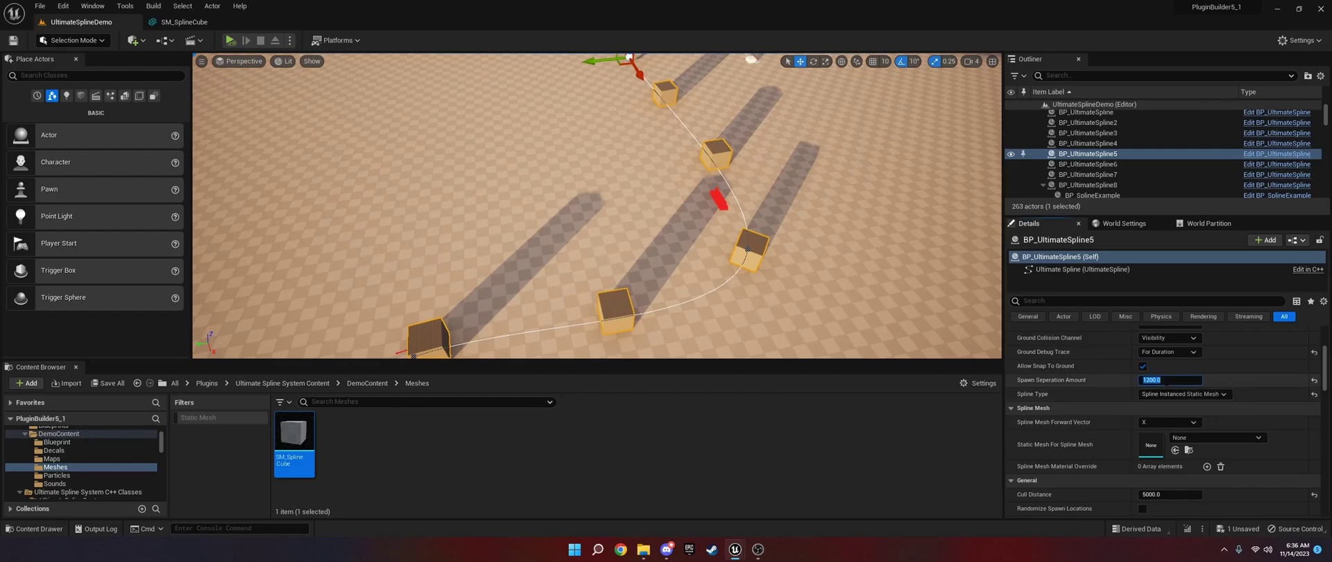
type("50")
key("Return")
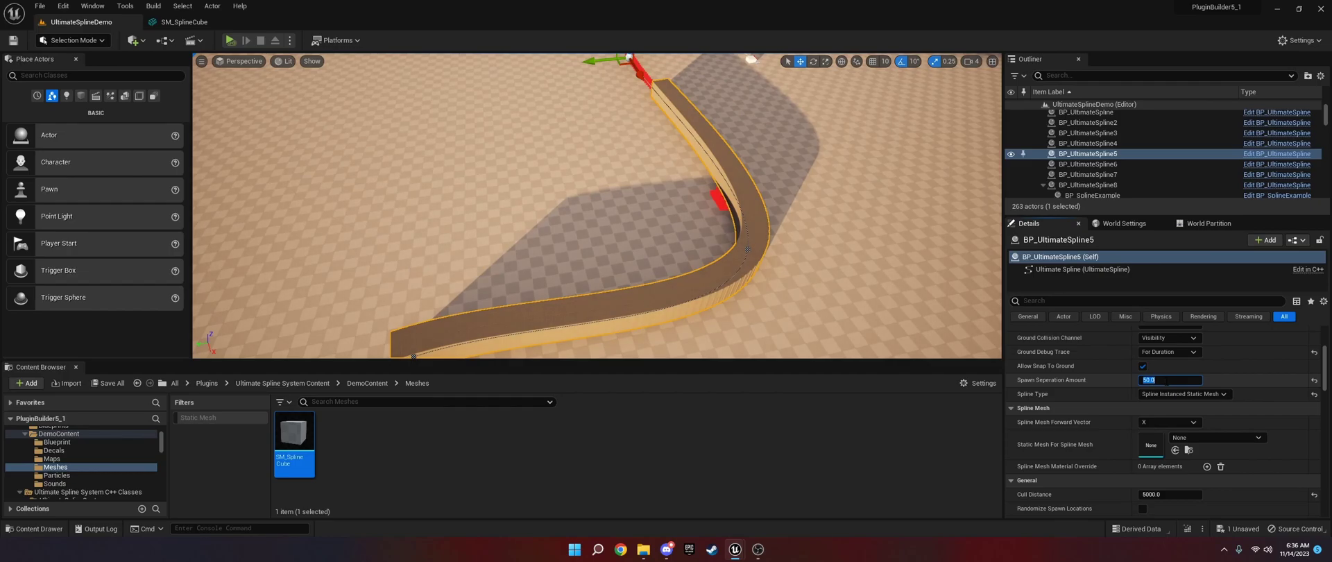
type("5")
key("Return")
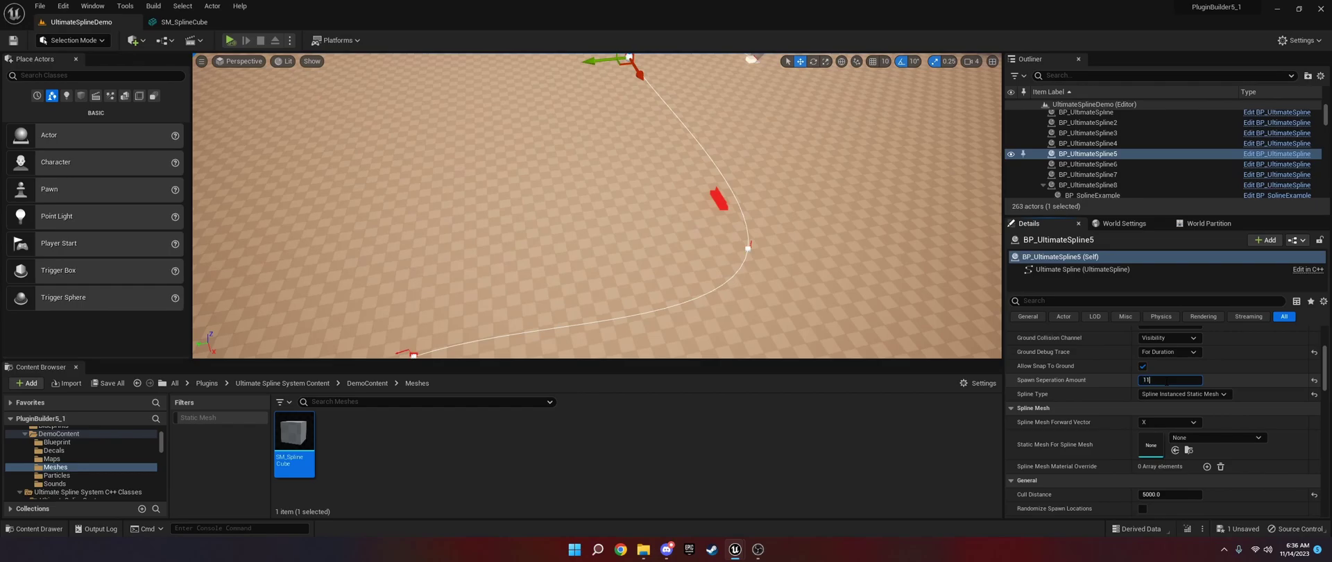
type("11")
key("Return")
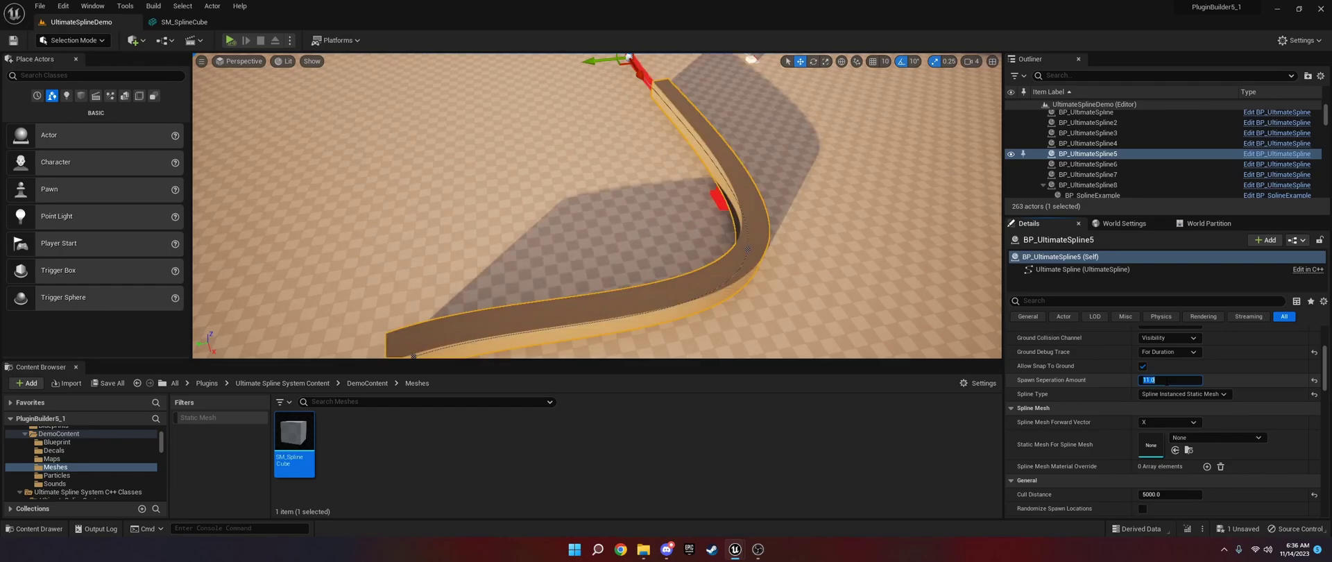
- Set the Spawn Seperation Amount to 500 and change the Spline Type to Spline Mesh
type("500")
key("Return")
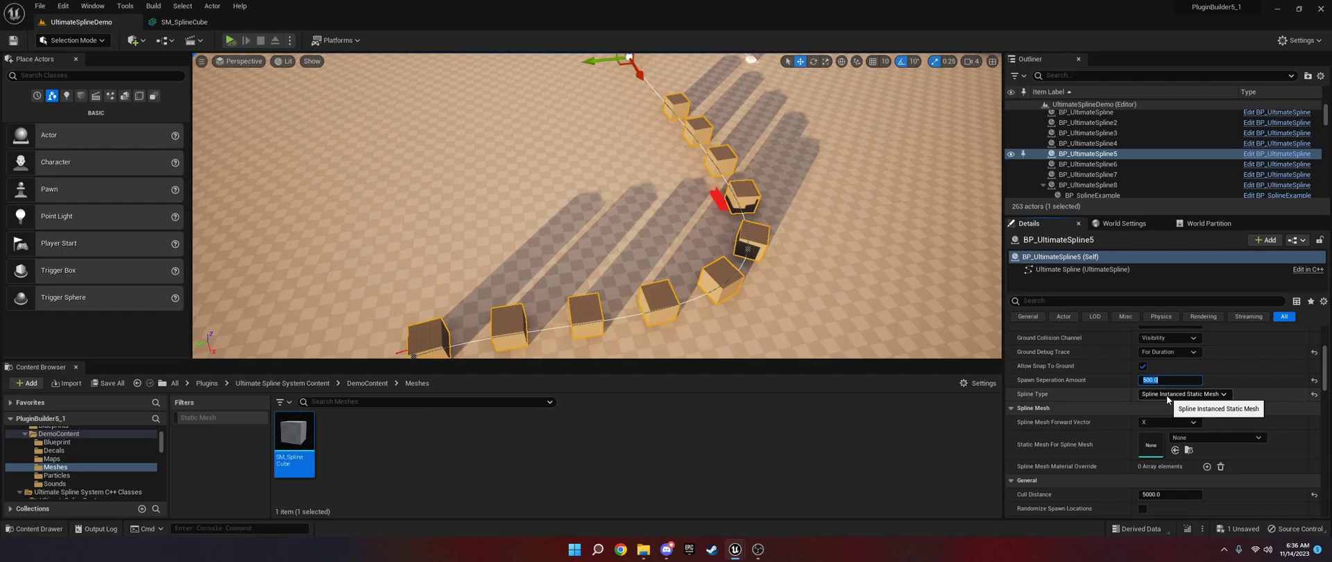
left_click(1168, 394)
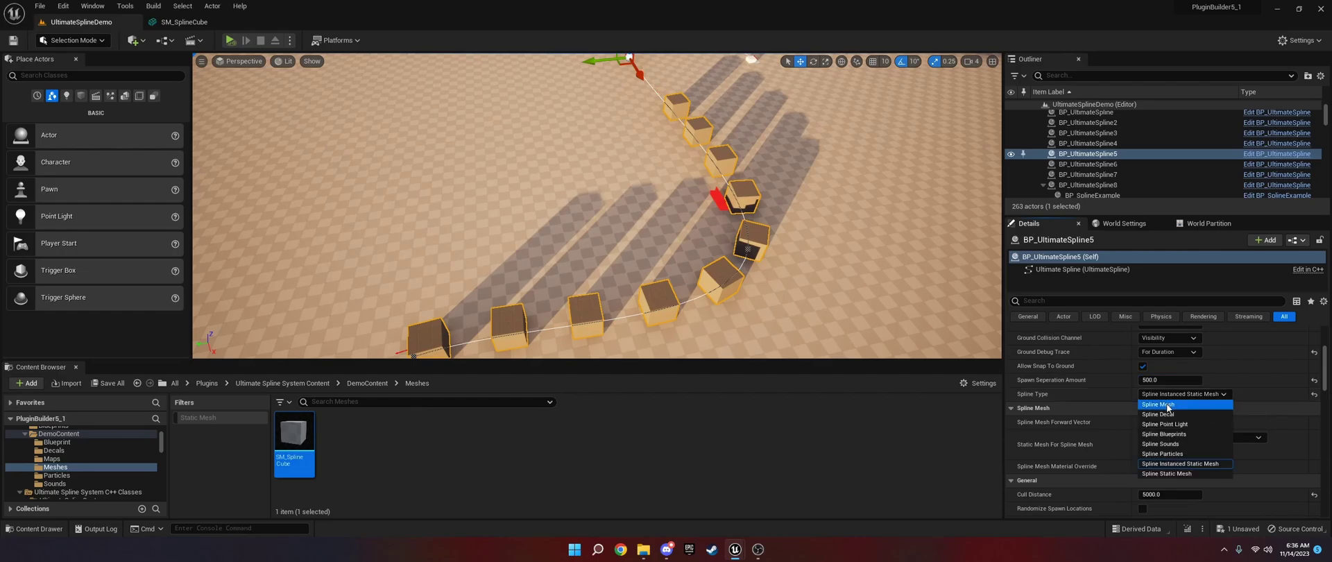
left_click(1167, 404)
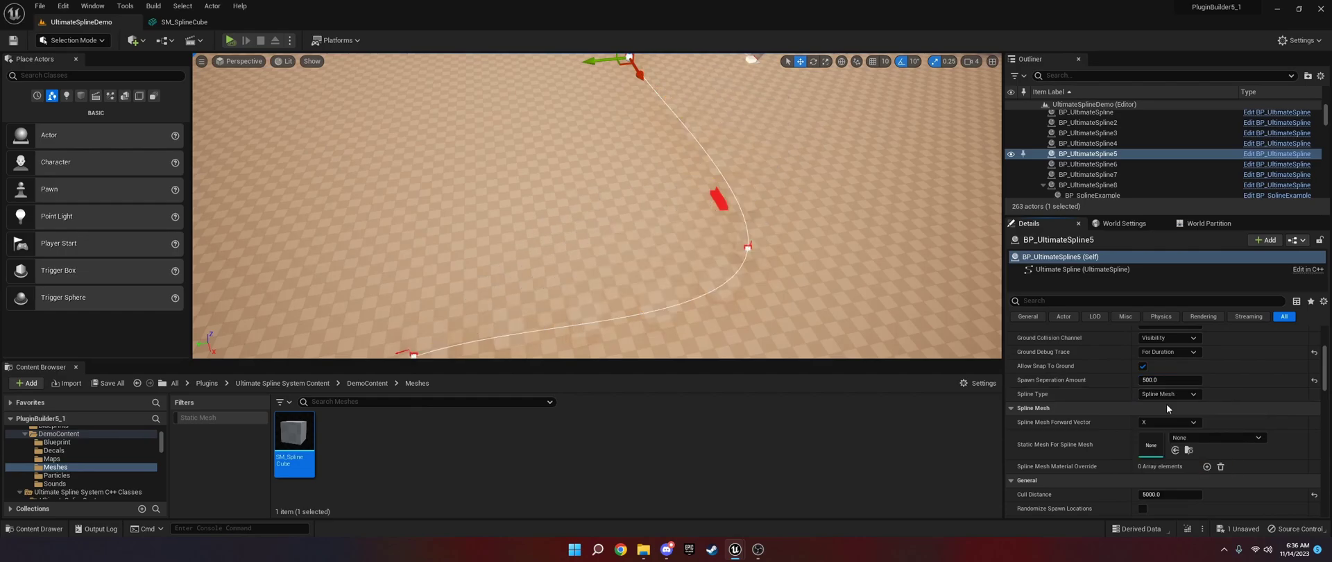
- Assign SM_SplineCube as the Static Mesh For Spline Mesh
left_click(1218, 437)
type("splin")
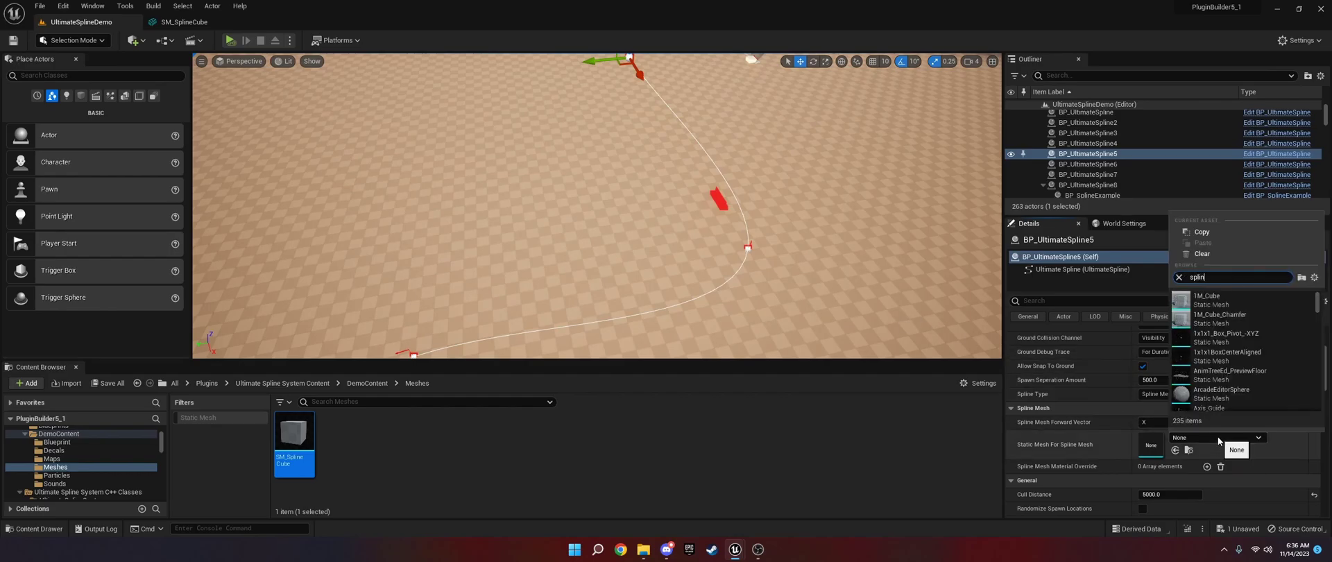
type("ecube")
key("Return")
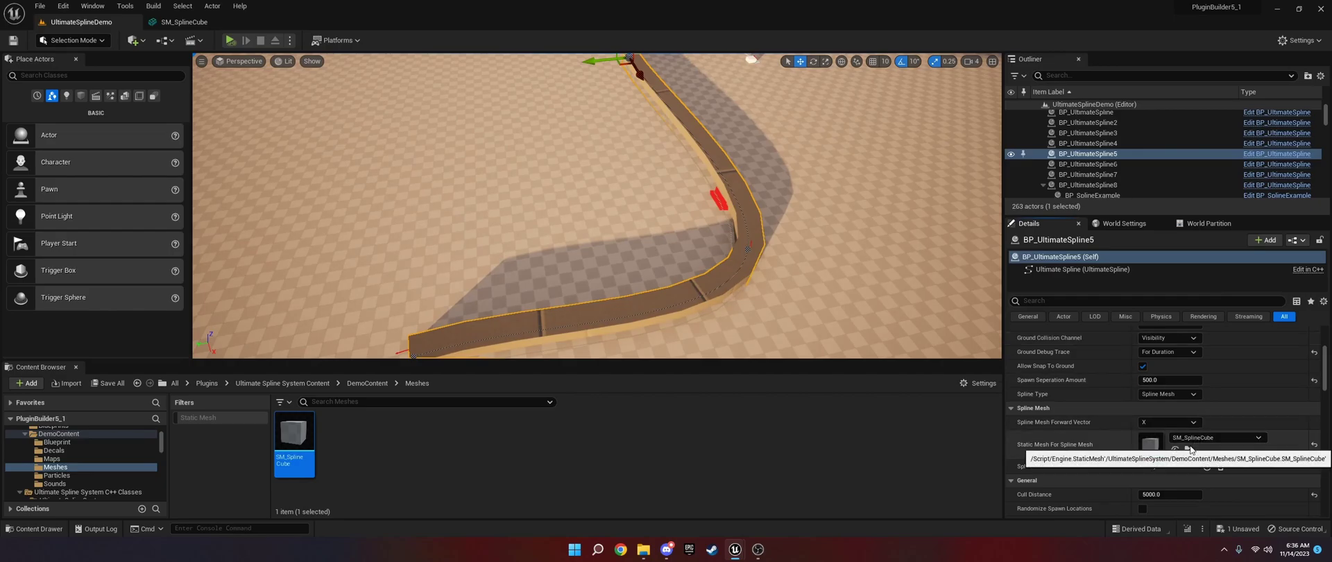
- Open the SM_SplineCube asset and examine its subdivisions in Wireframe view from several angles
double_click(297, 441)
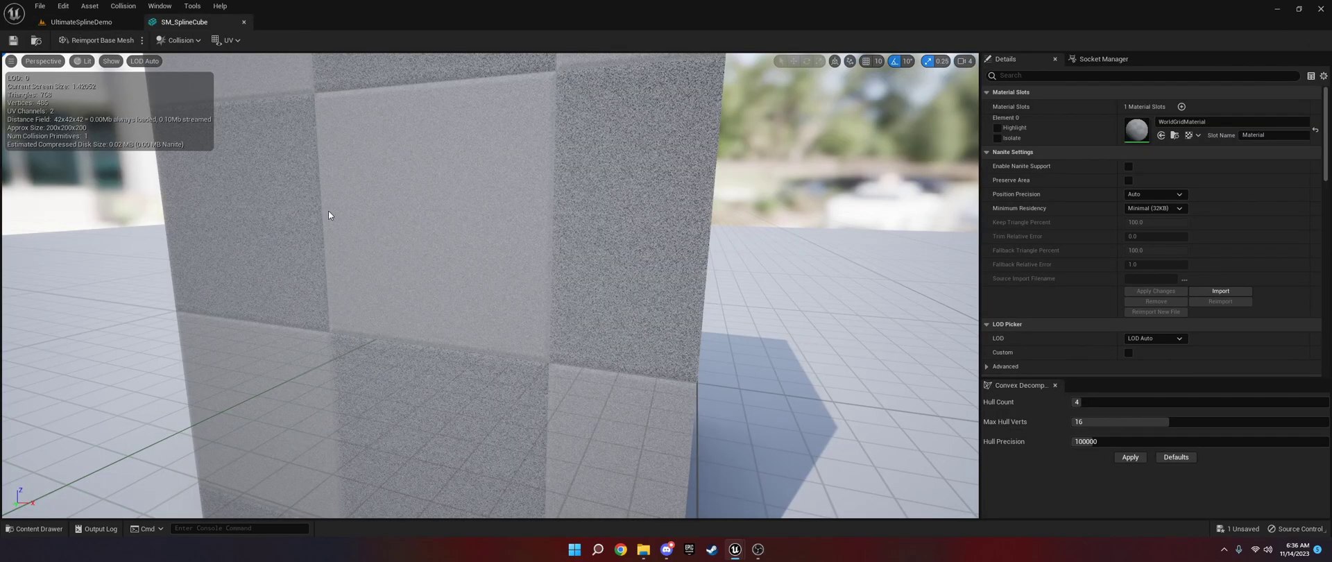
scroll(383, 179, "down", 5)
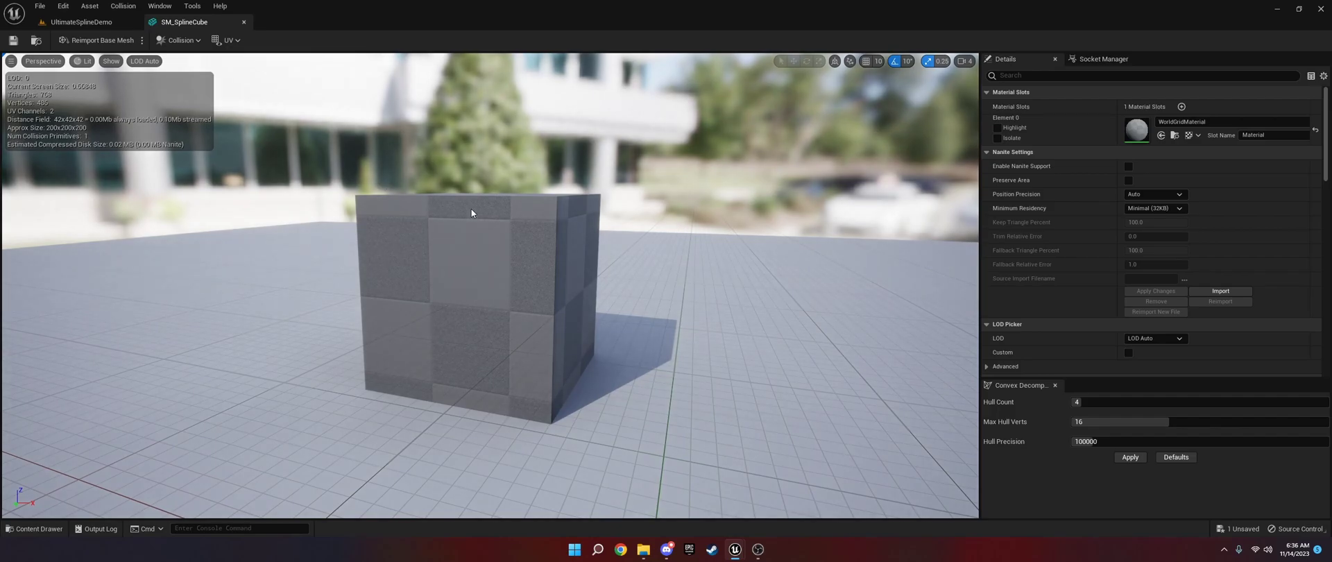
left_click(85, 62)
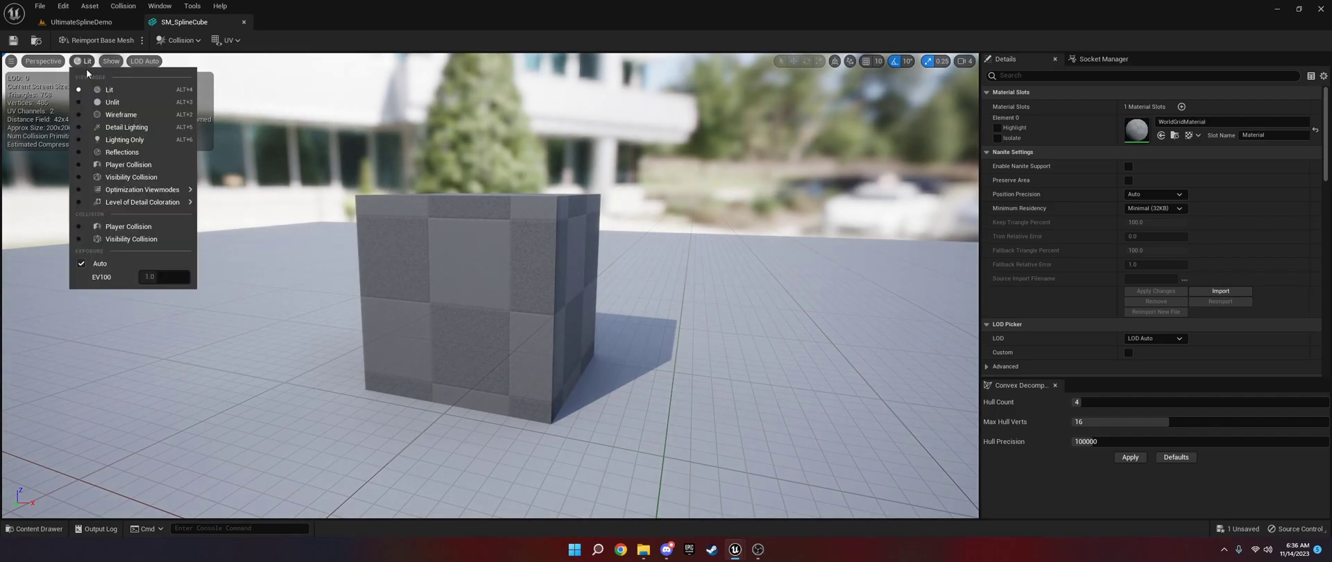
left_click(118, 115)
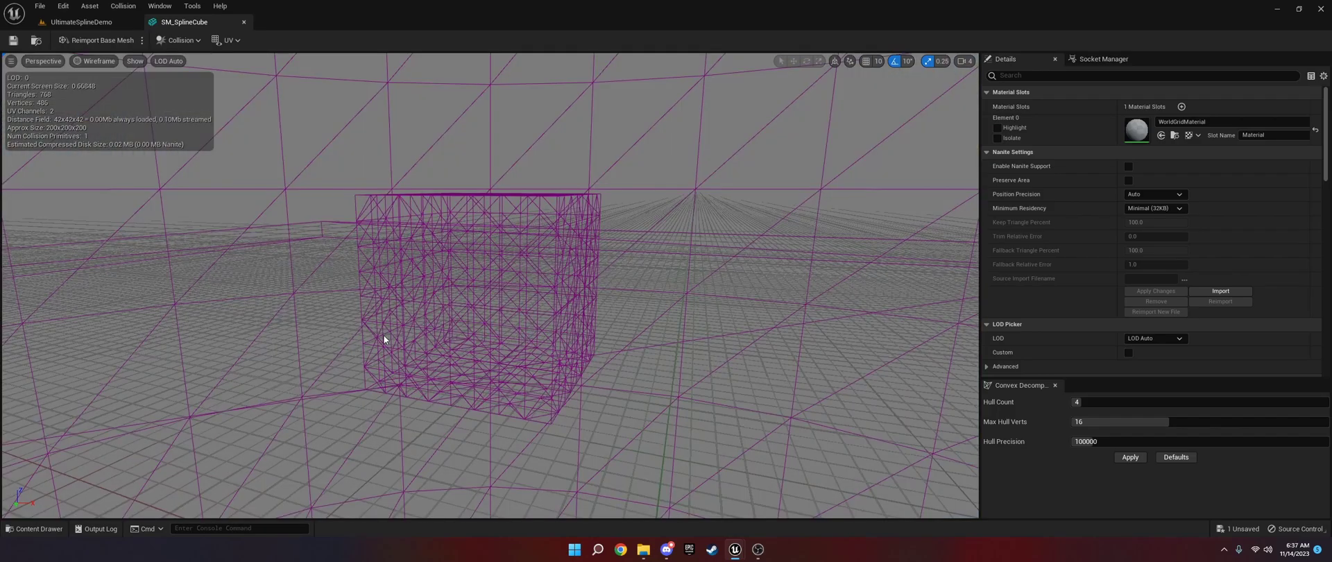
right_click_drag(519, 281, 540, 227)
scroll(394, 290, "down", 5)
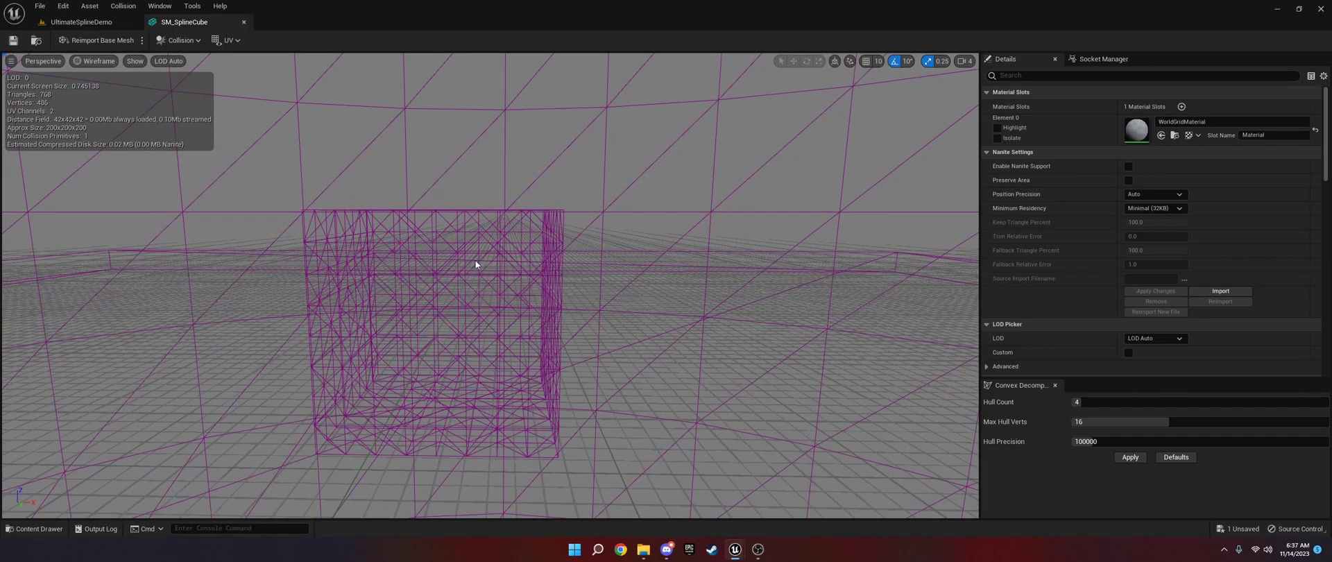
- Restore the Lit view mode in the mesh preview and return to the UltimateSplineDemo level
left_click(95, 61)
left_click(109, 89)
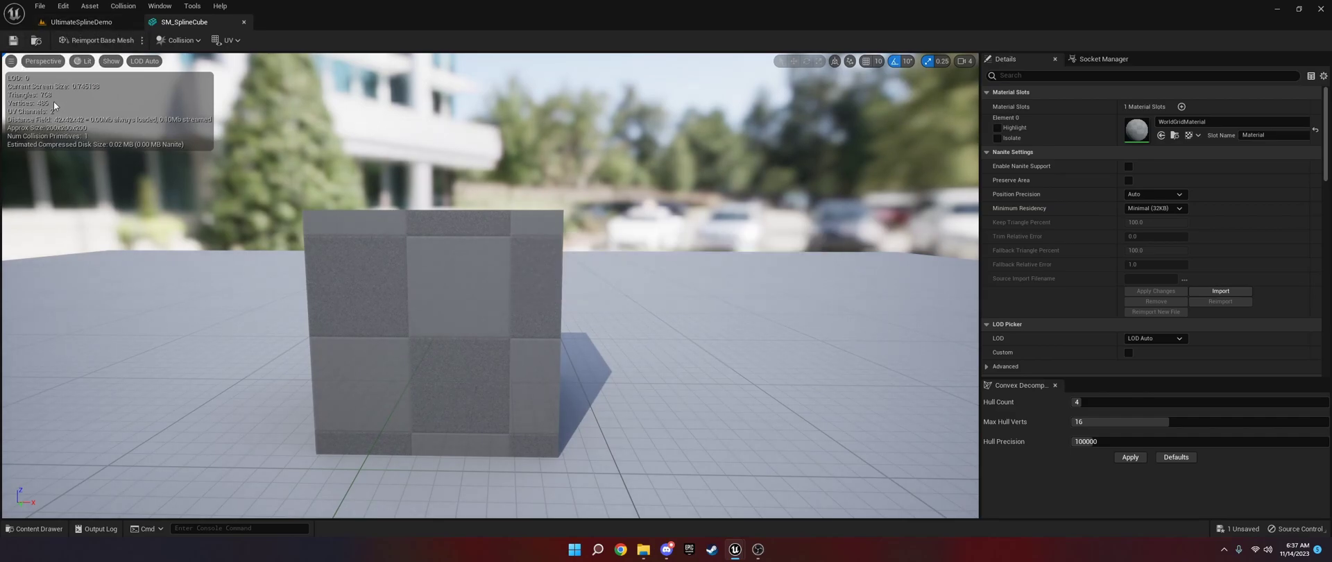
left_click(70, 19)
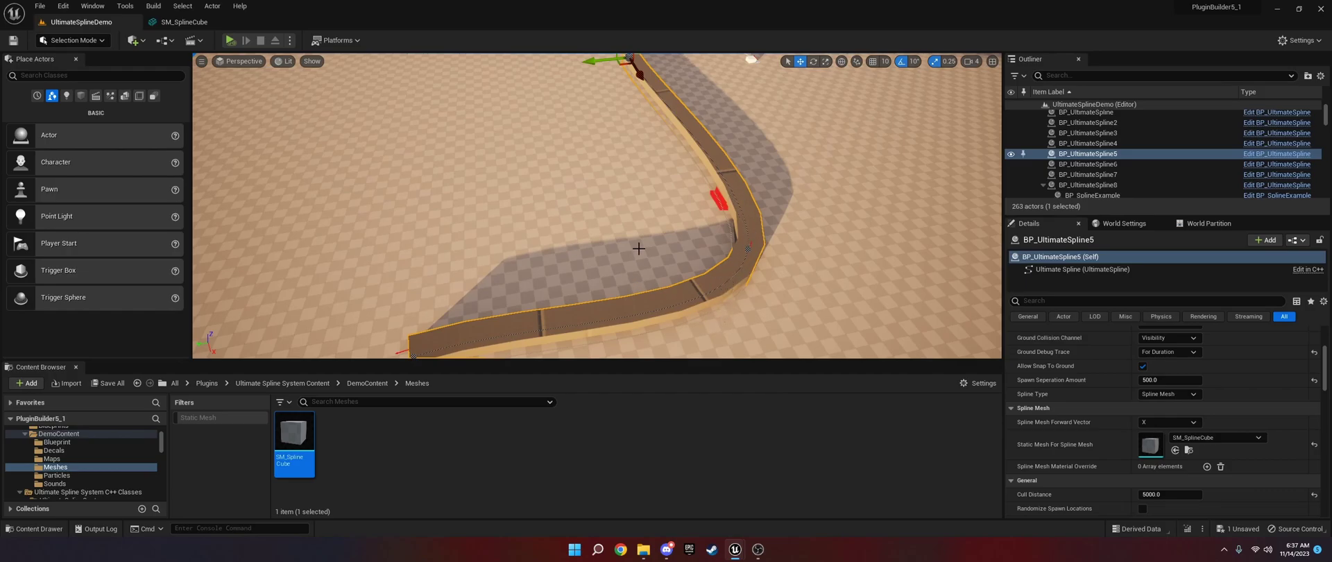
- Disable Allow Snap To Ground on BP_UltimateSpline5 and set its Ground Distance to 0
right_click_drag(639, 248, 609, 283)
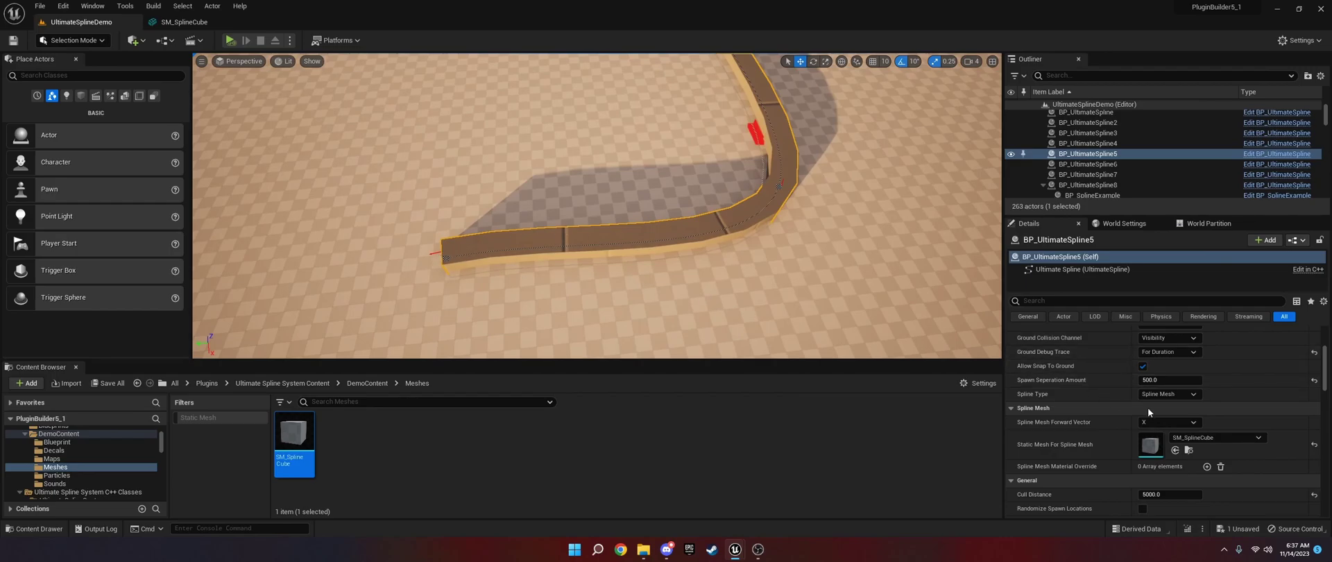
left_click(1144, 366)
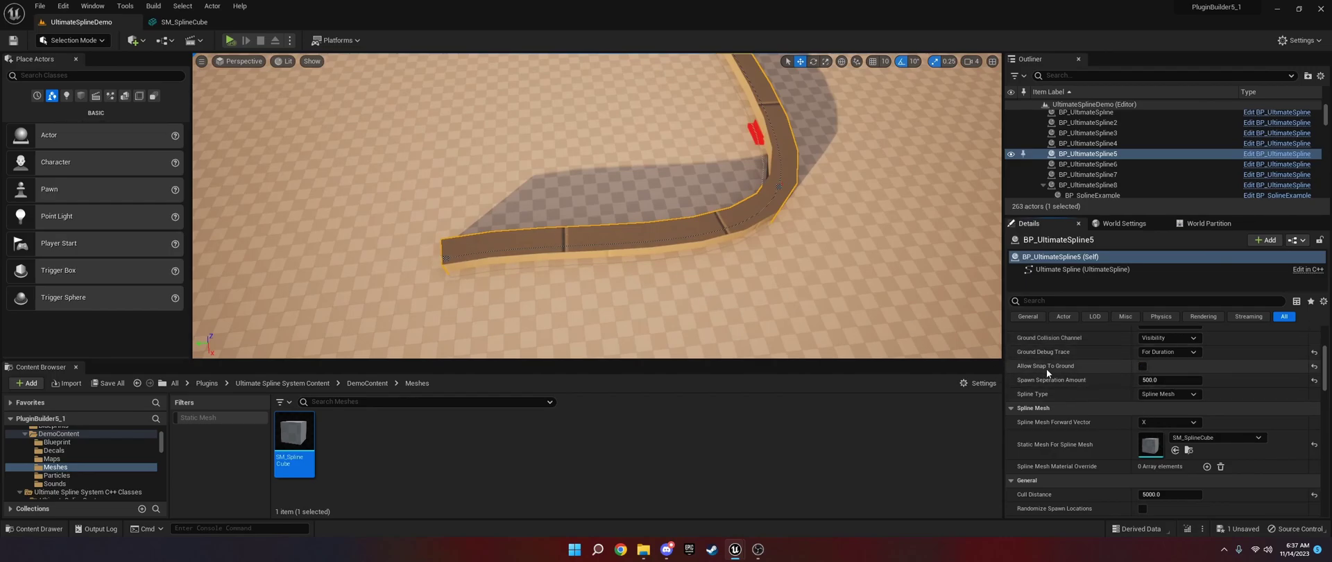
scroll(1171, 388, "up", 3)
left_click(1171, 407)
type("0")
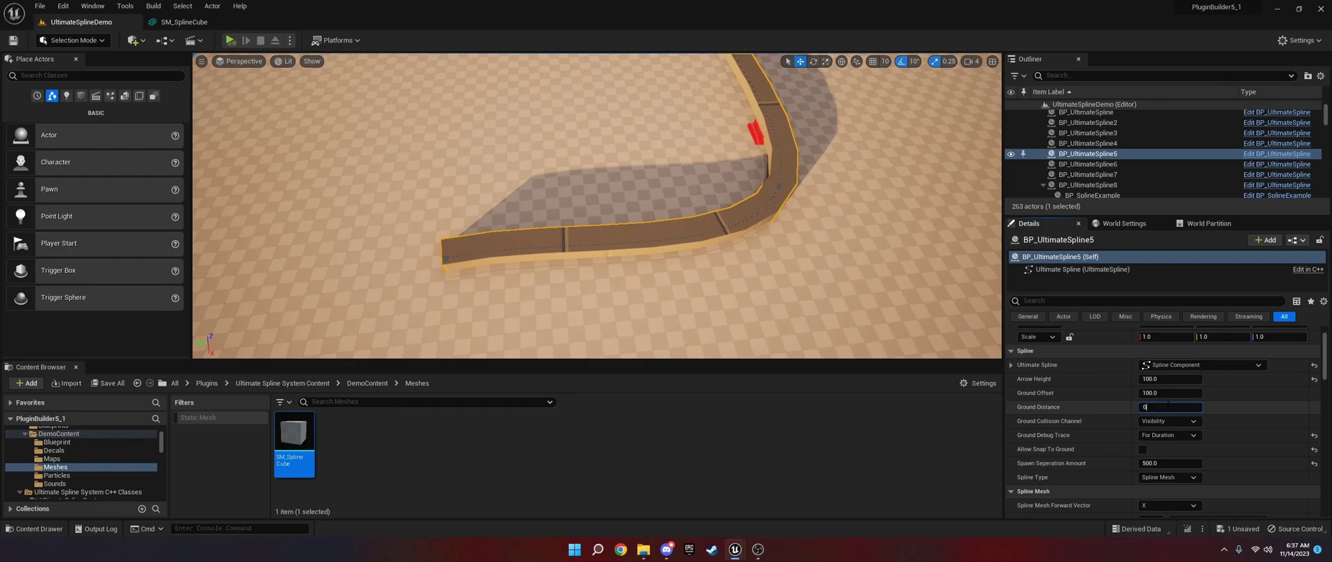
key("Return")
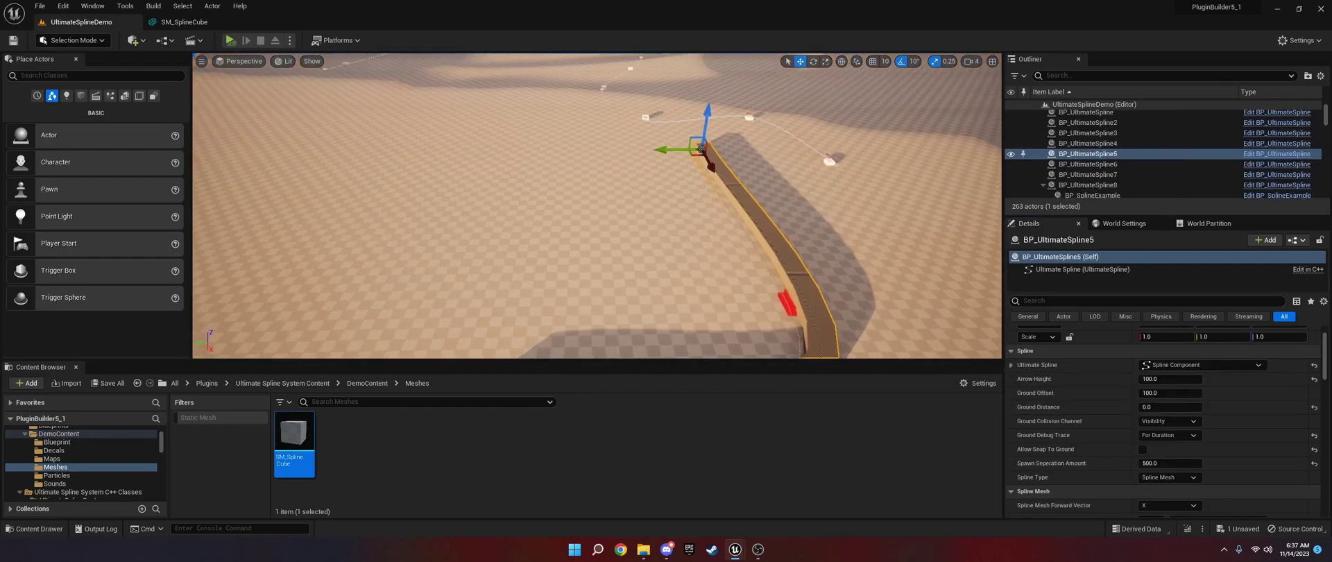
- Raise the whole BP_UltimateSpline5 actor well above the terrain
right_click_drag(773, 213, 771, 206)
left_click_drag(708, 130, 716, 62)
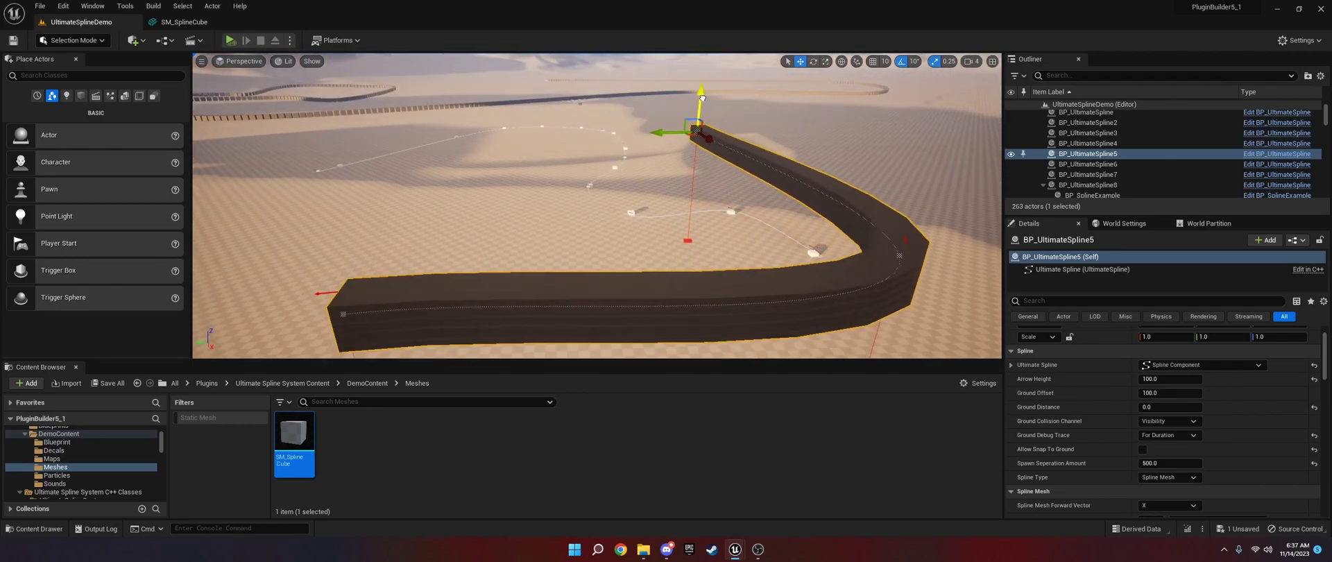
- Scale up the spline's near end point in width and height so the mesh flares out there, and inspect the shape
left_click(340, 299)
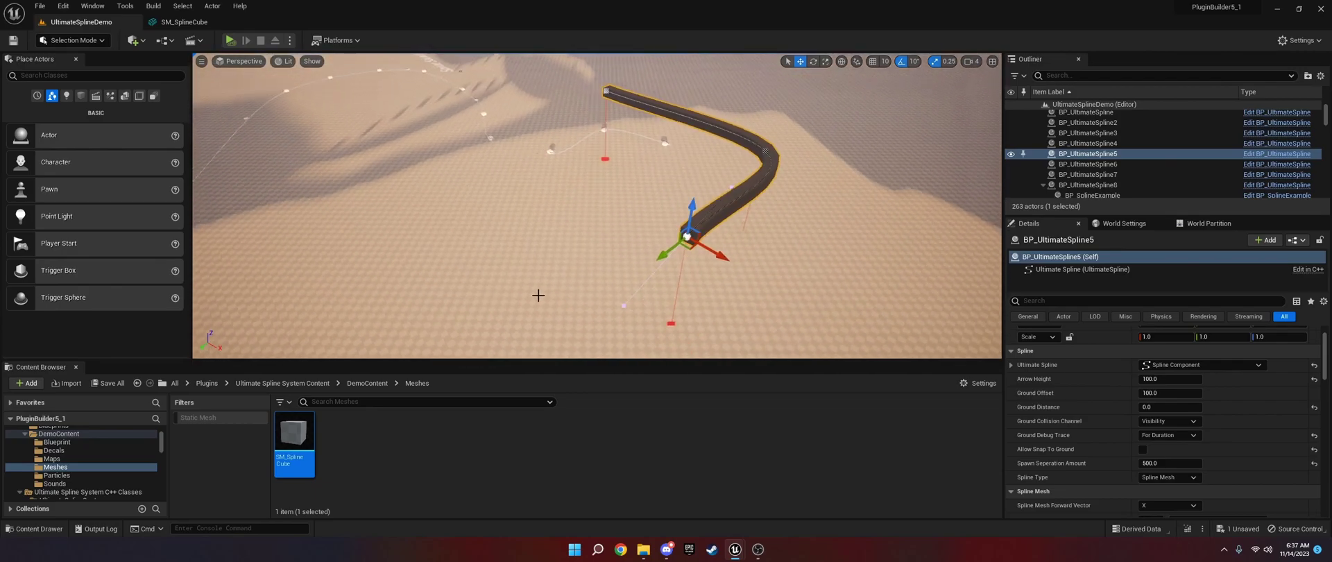
mouse_move(715, 255)
left_mouse_down()
mouse_move(805, 295)
mouse_move(660, 222)
mouse_move(804, 280)
mouse_move(708, 252)
left_mouse_up()
key("w")
right_click_drag(708, 252, 593, 244)
key("r")
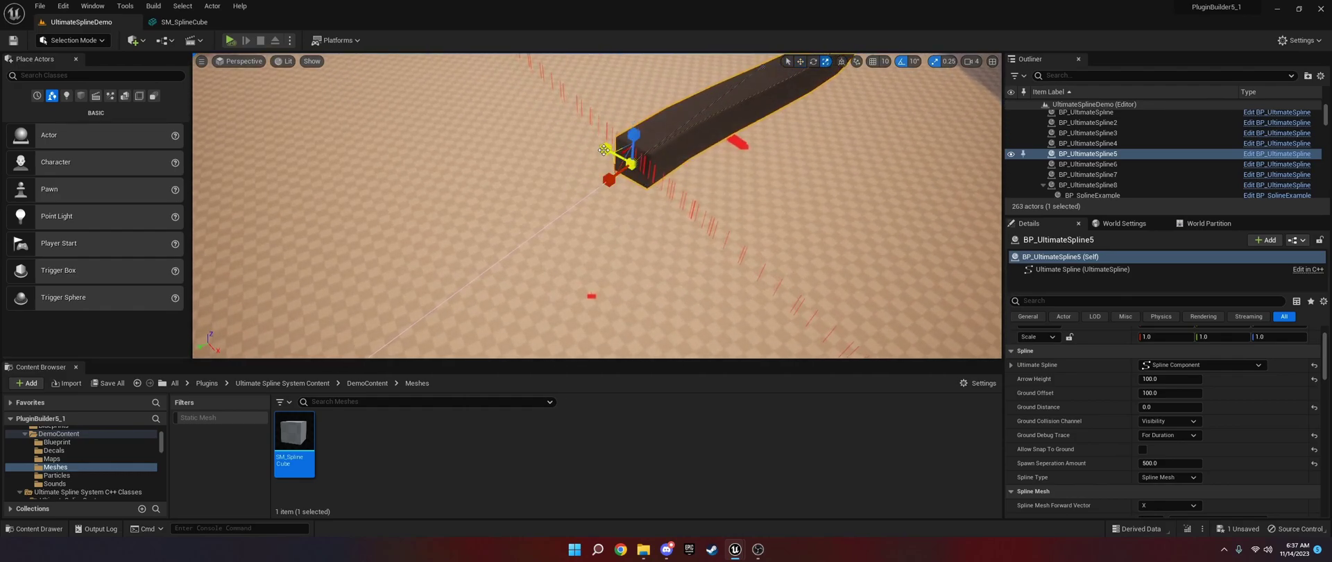
left_click_drag(606, 149, 658, 150)
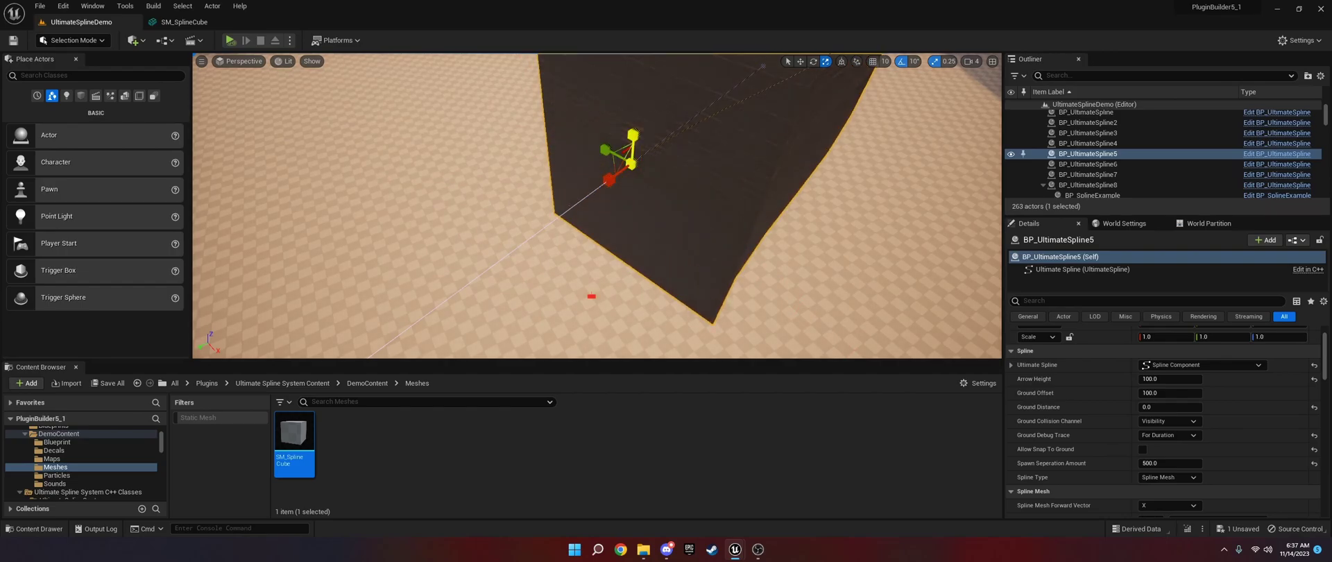
key("d")
right_click_drag(657, 151, 563, 115)
key("s")
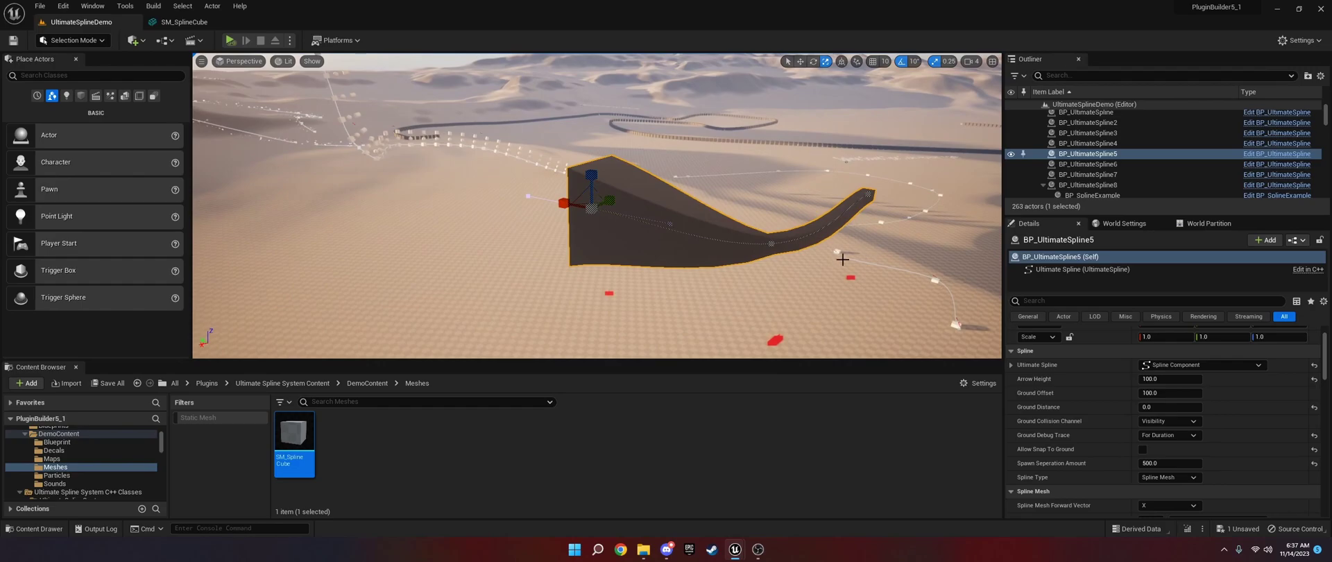
- Rescale the spline mesh's height at the middle spline point at the bend
left_click(776, 245)
left_click_drag(776, 219, 838, 245)
right_click_drag(837, 245, 839, 245)
key("d")
key("d")
right_click_drag(732, 244, 574, 268)
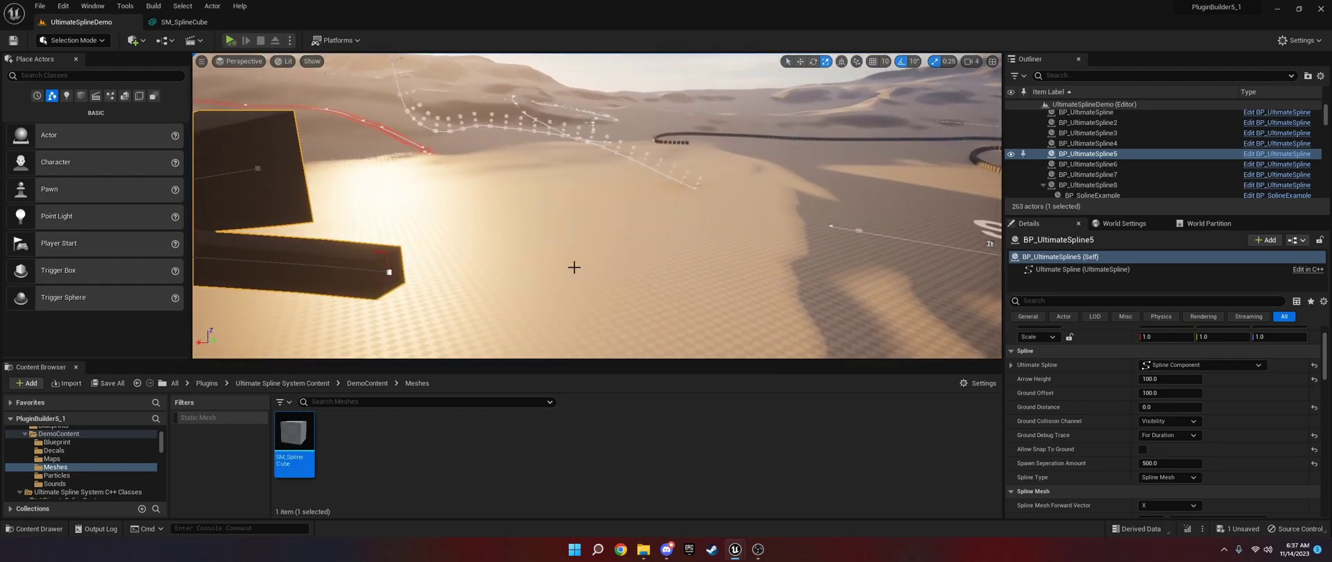
- Scale down the height of the spline point at the thin end and inspect the tapered mesh from the side
left_click(388, 273)
mouse_move(385, 239)
left_mouse_down()
mouse_move(386, 261)
mouse_move(410, 261)
mouse_move(395, 269)
mouse_move(385, 251)
left_mouse_up()
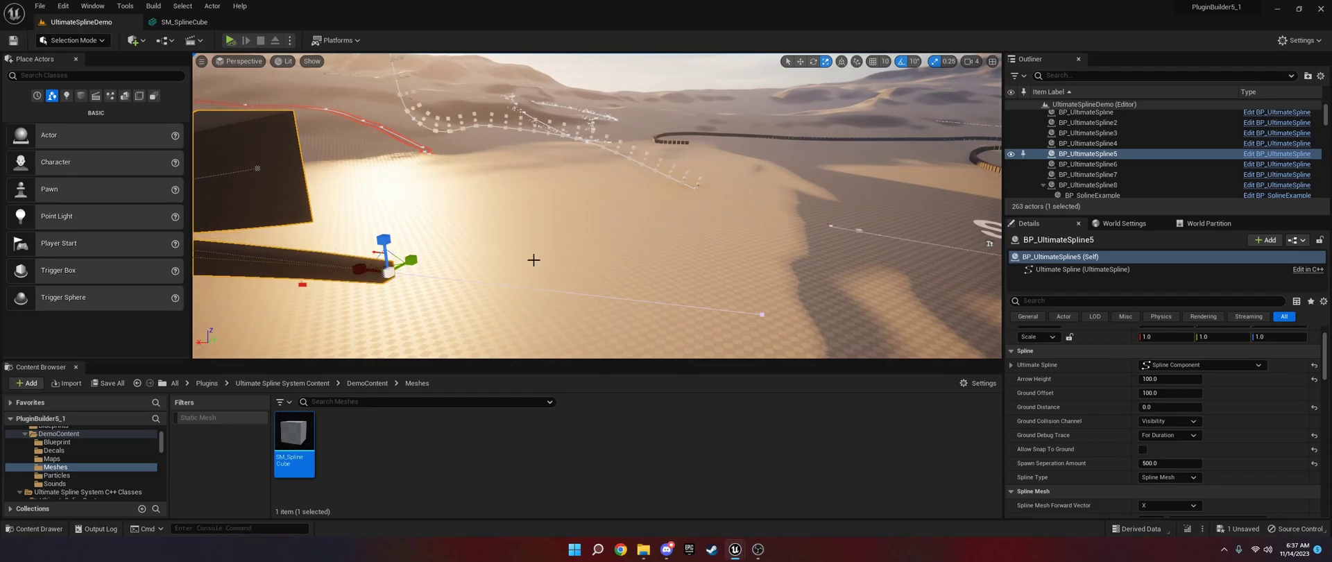
key("a")
right_click_drag(535, 261, 576, 257)
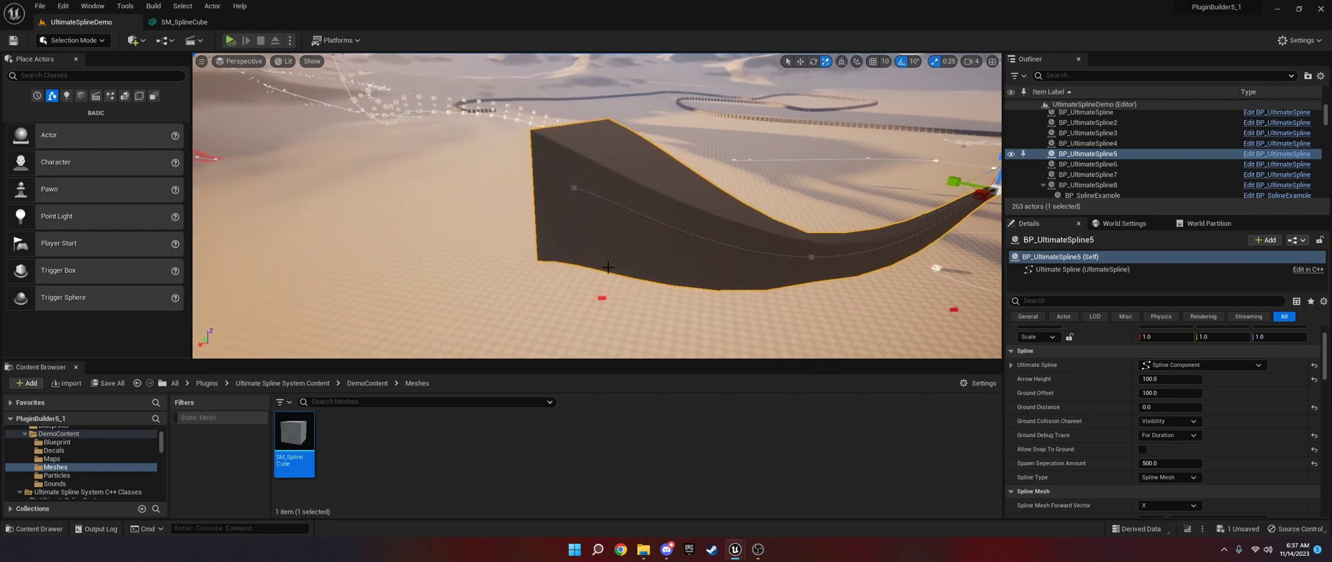
- Configure BP_UltimateSpline5 with Ground Debug Trace None, Ground Distance 200 and Spline Type Spline Instanced Static Mesh
left_click(1154, 477)
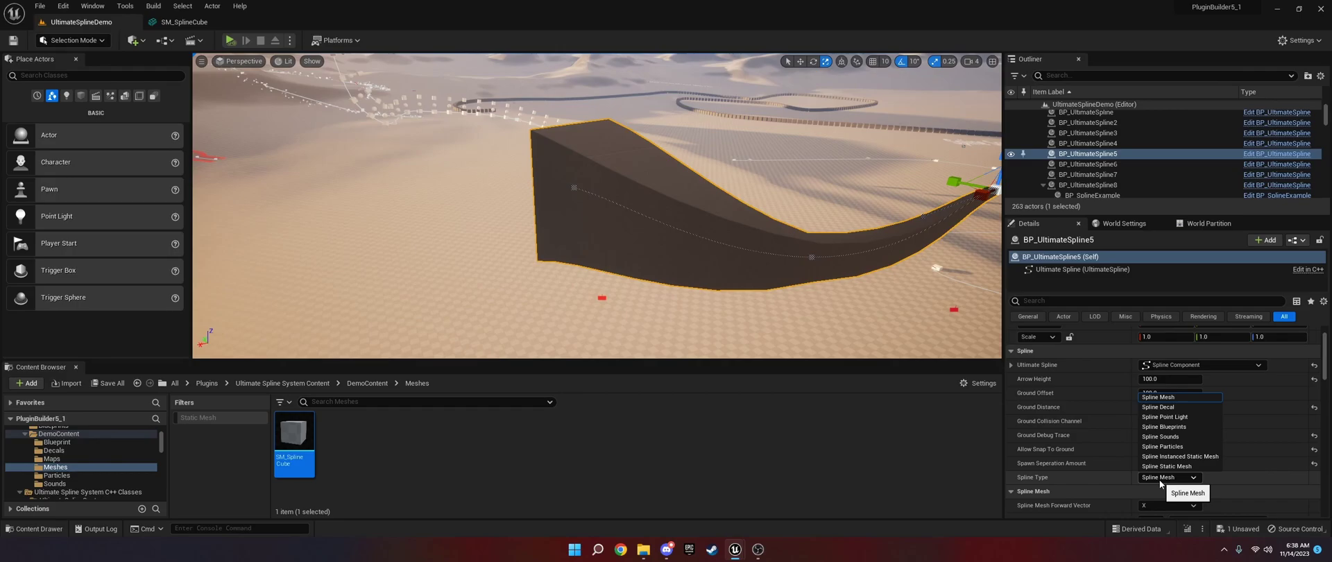
left_click(1050, 447)
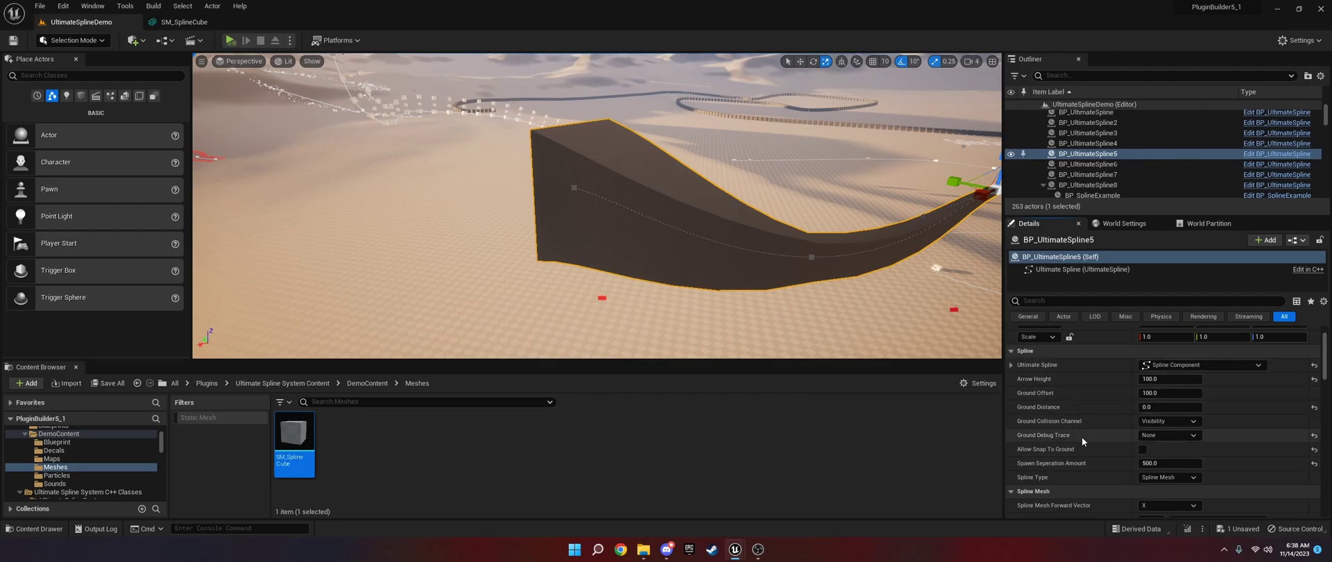
left_click(1155, 411)
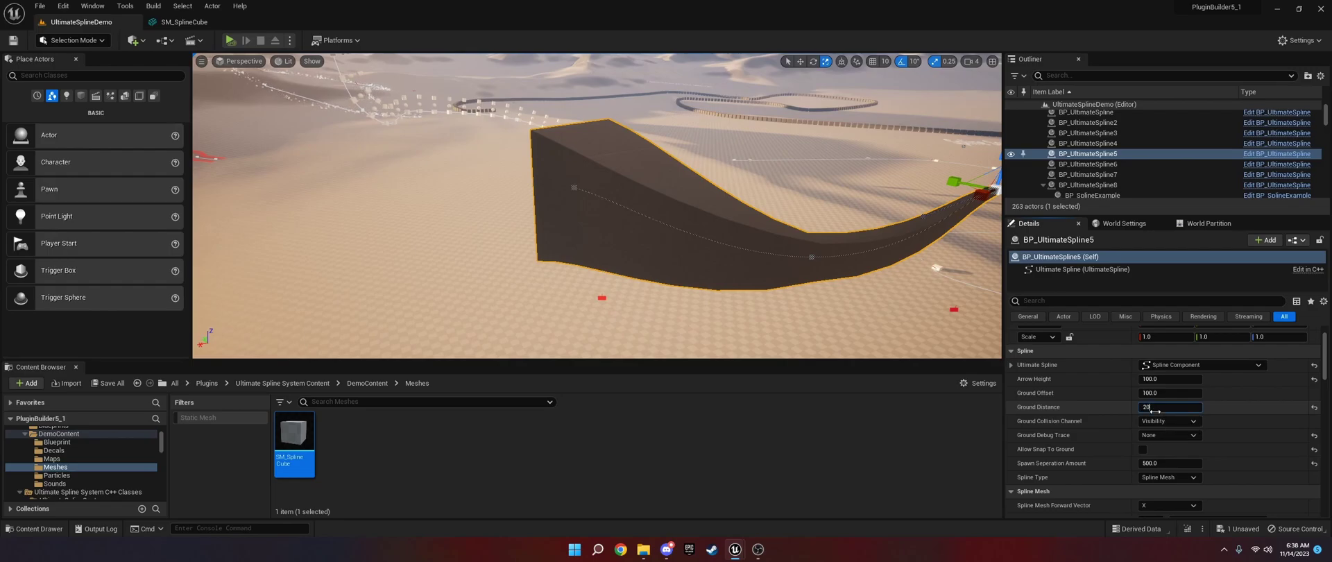
key("Return")
left_click(1168, 478)
left_click(1181, 457)
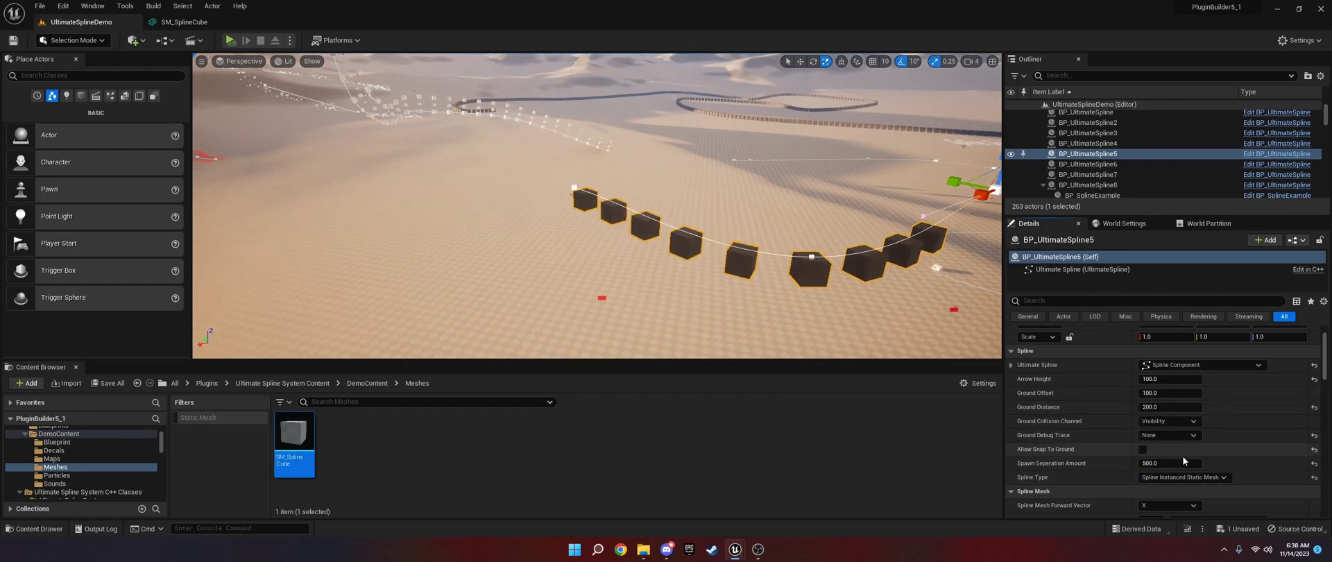
- Try a Ground Distance of 2000 on the instanced cubes and set it back to 0
left_click(1163, 408)
type("2")
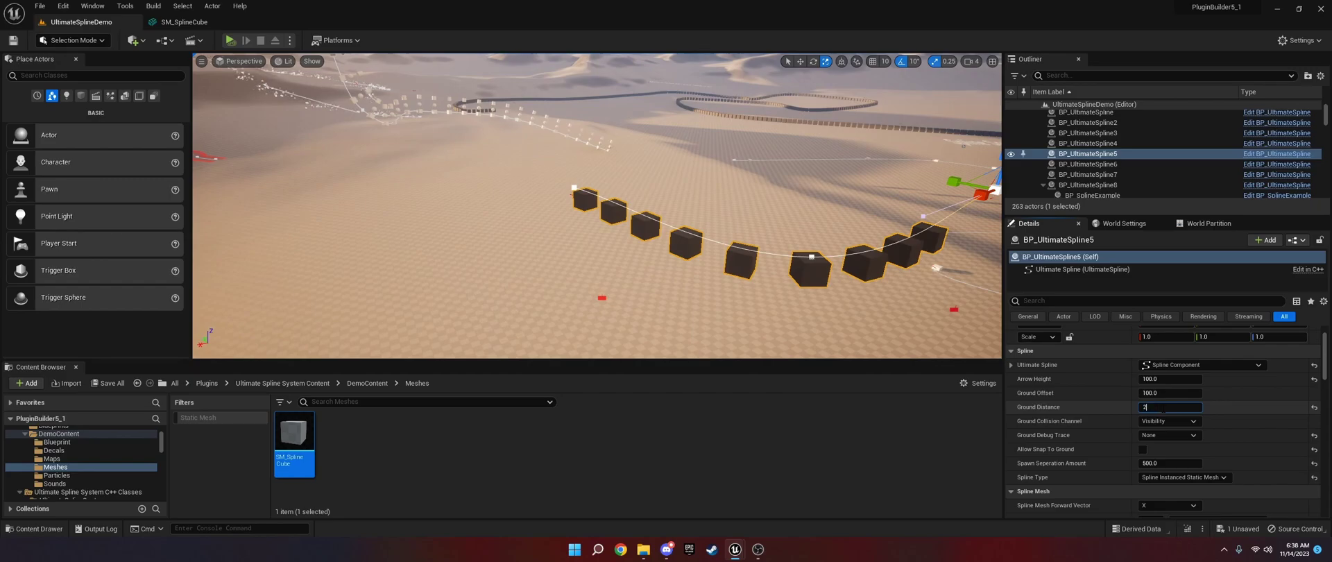
key("Return")
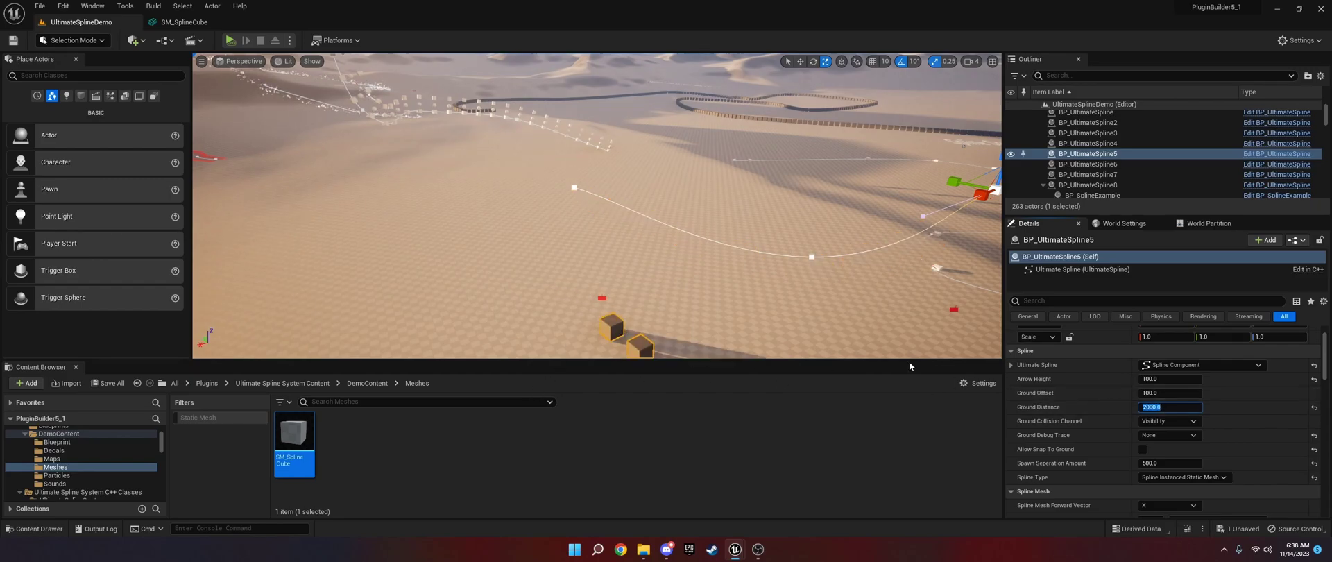
type("0")
key("Return")
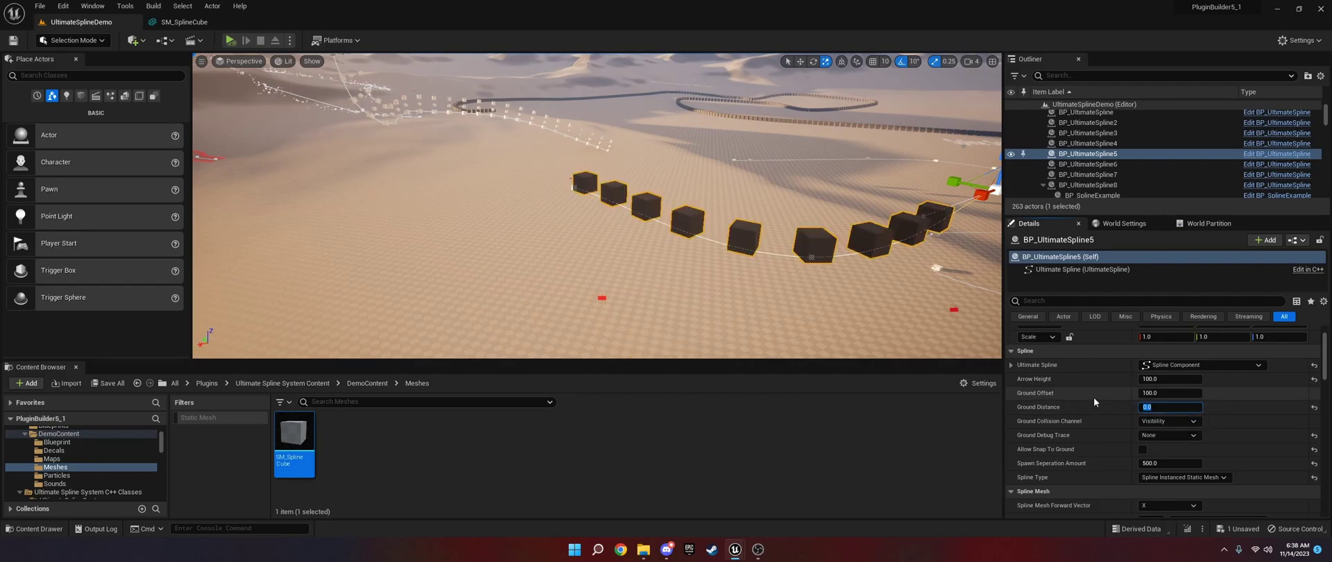
- Review the available spline types and the spline actor's spline mesh, general, decal, light, blueprint, sound and particle settings
left_click(1184, 478)
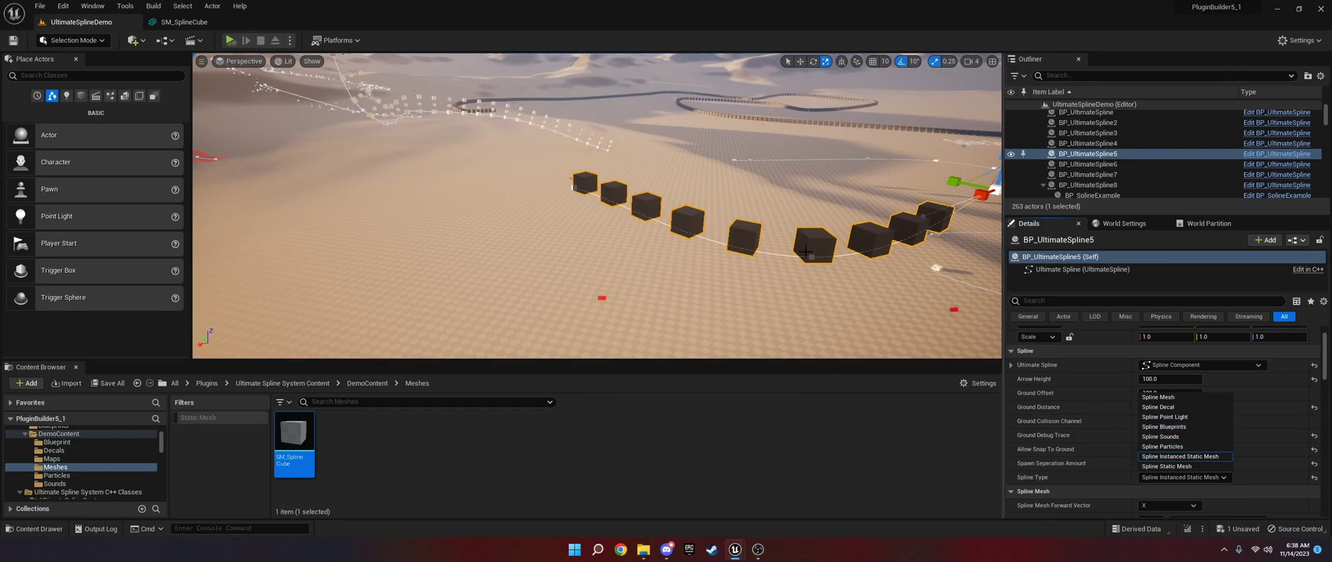
left_click(1086, 423)
scroll(1086, 428, "down", 3)
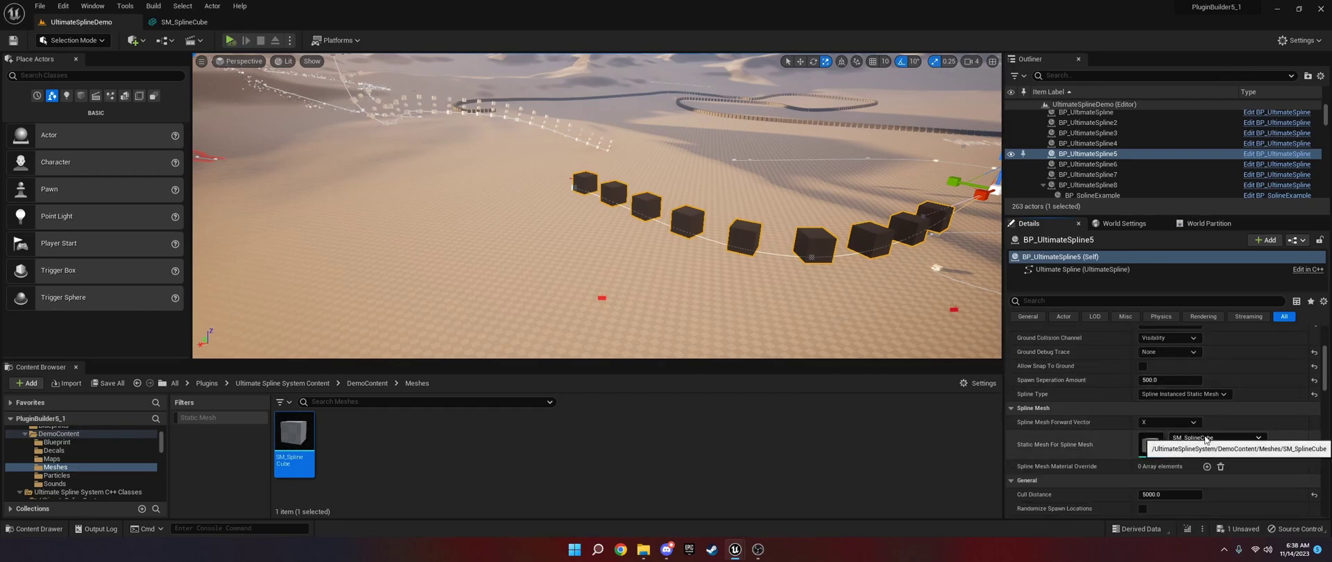
scroll(1129, 439, "down", 2)
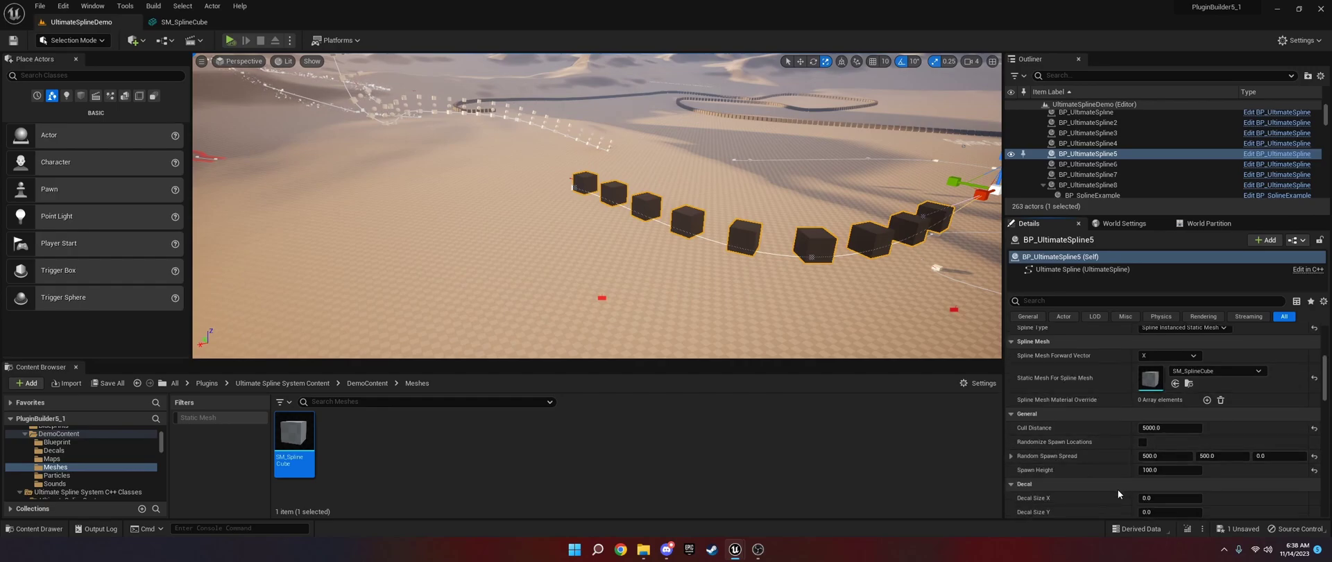
scroll(1081, 455, "down", 4)
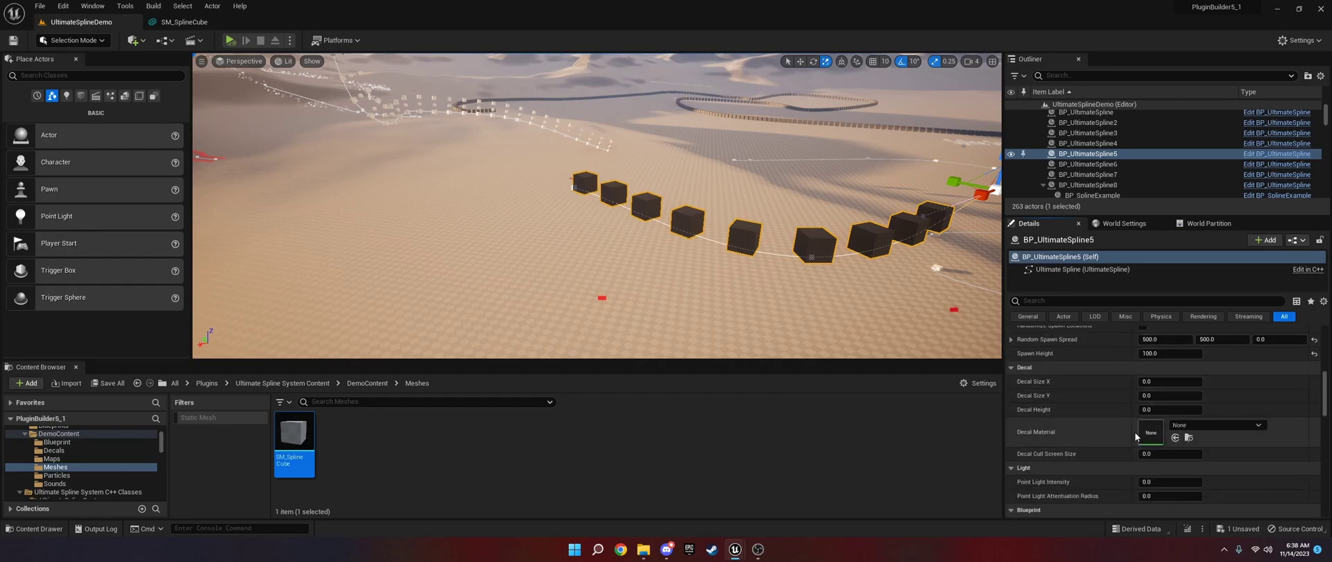
scroll(1104, 432, "down", 2)
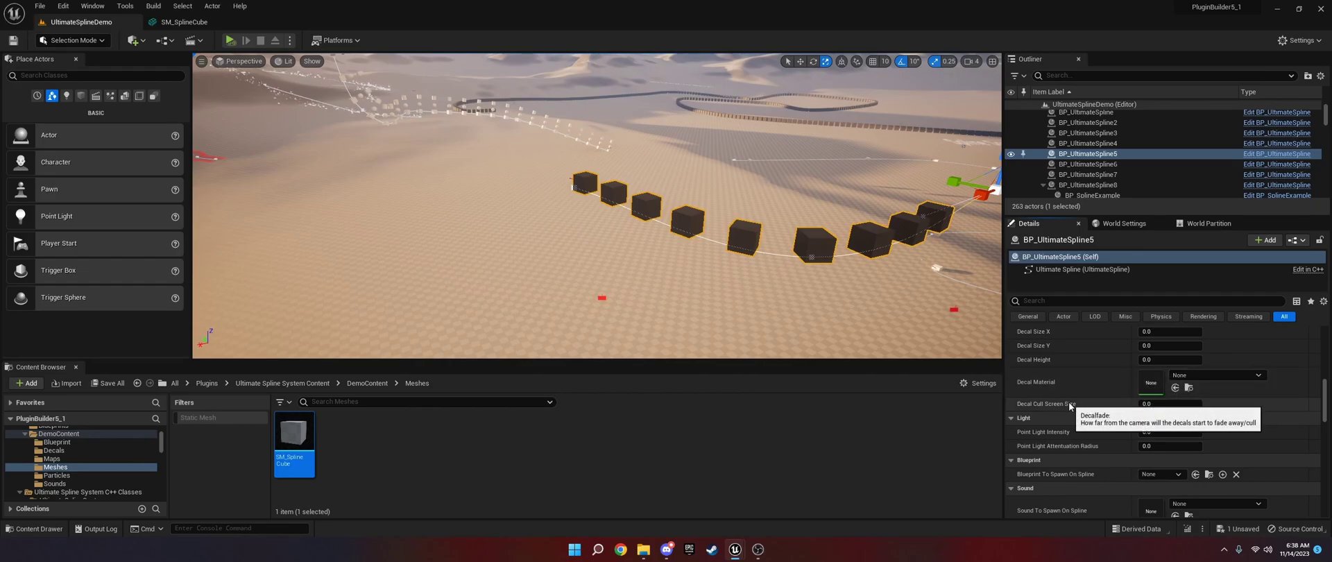
scroll(1069, 406, "down", 3)
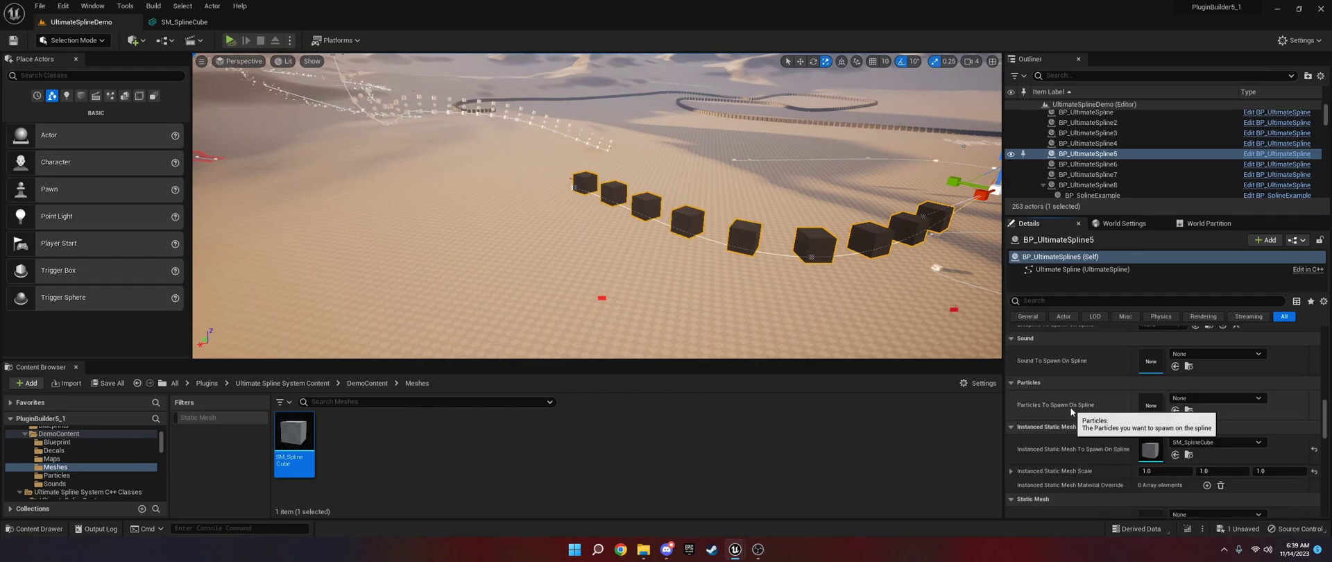